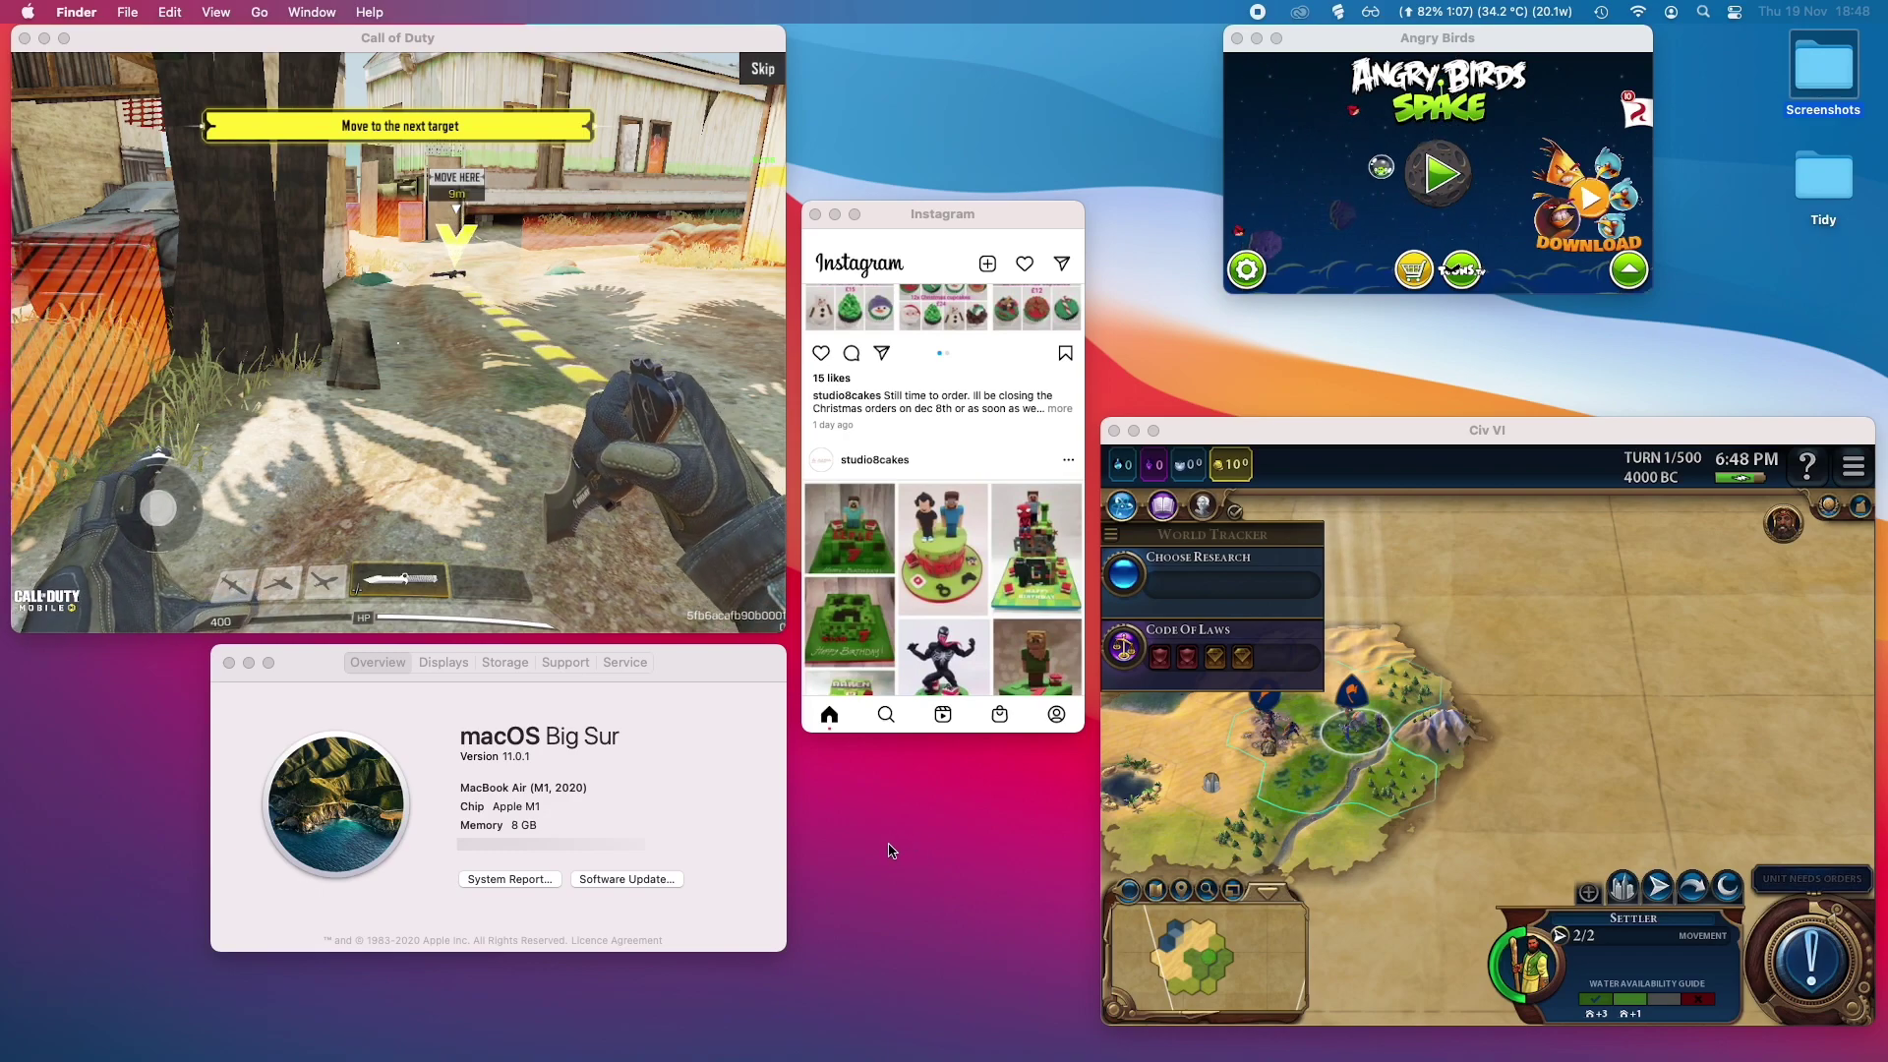
Step: Launch the App Store from the Dock and search for 'instagram'
left_click(929, 224)
scroll(942, 492, "up", 15)
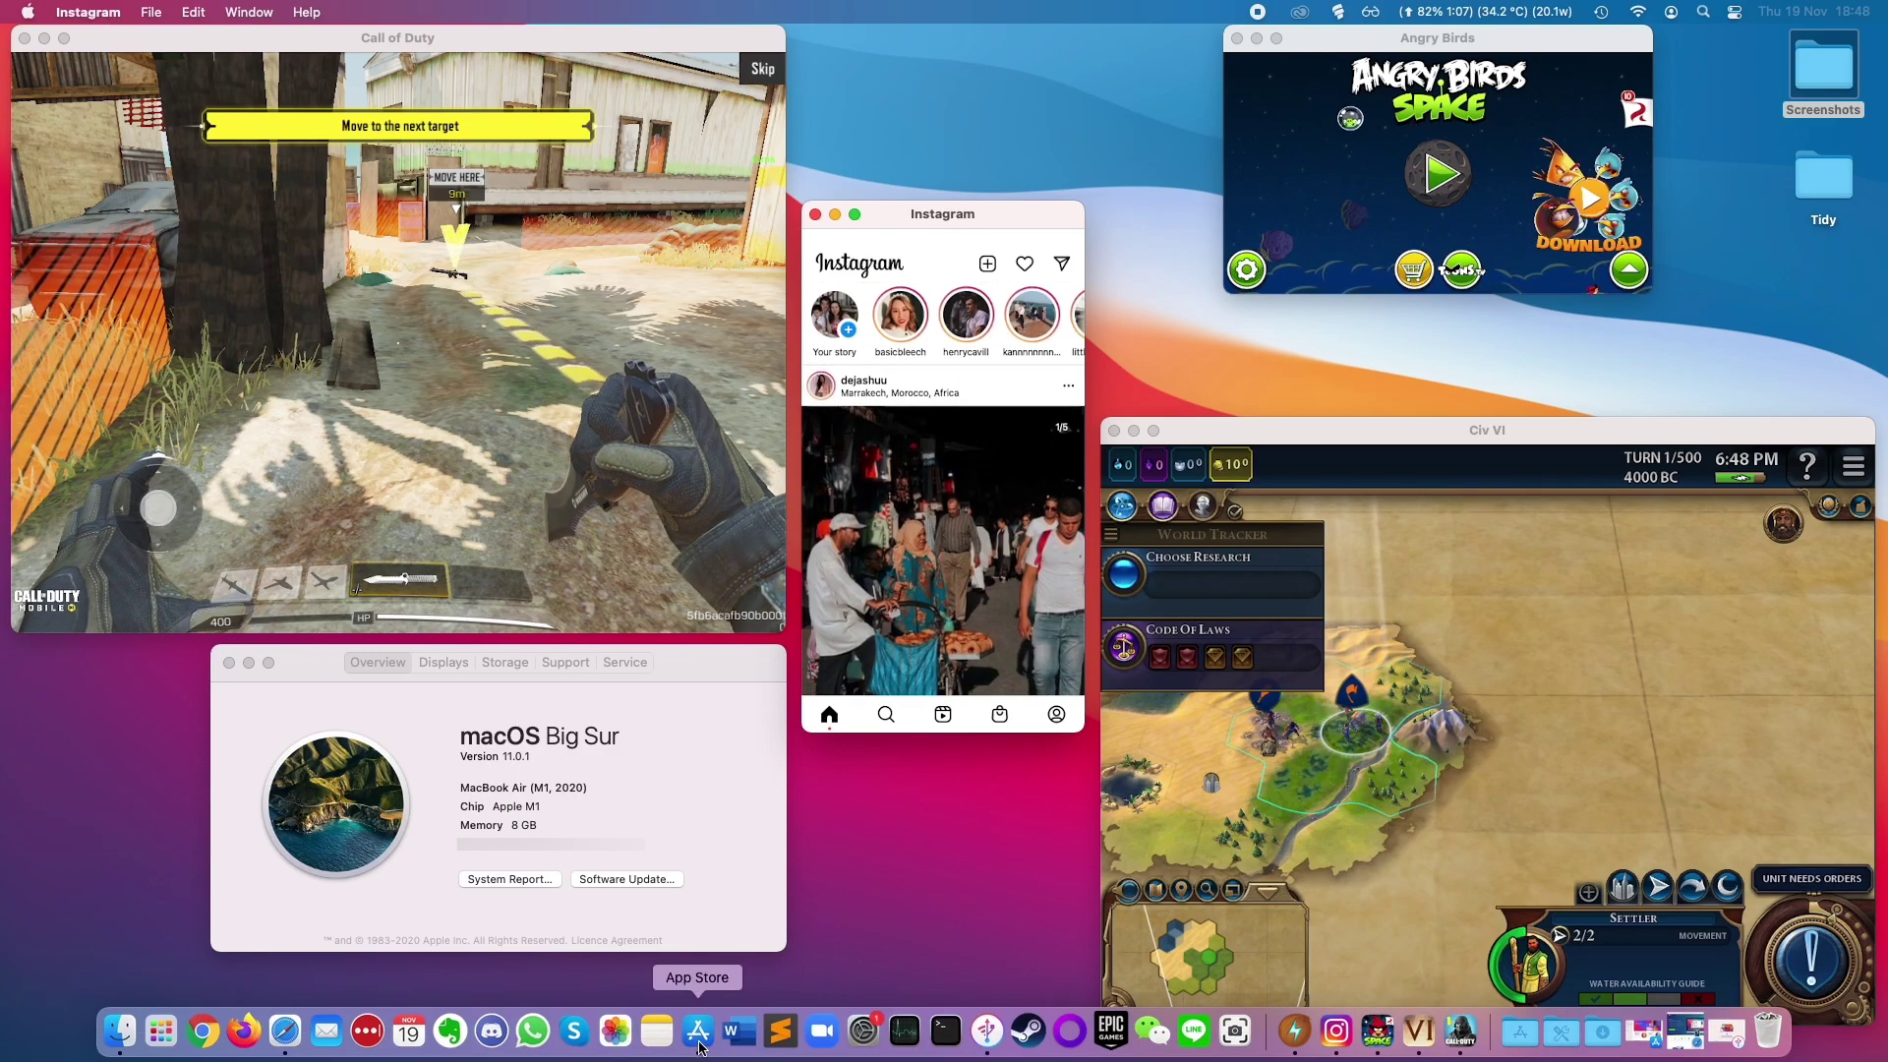
left_click(709, 1052)
left_click(866, 101)
type("instr")
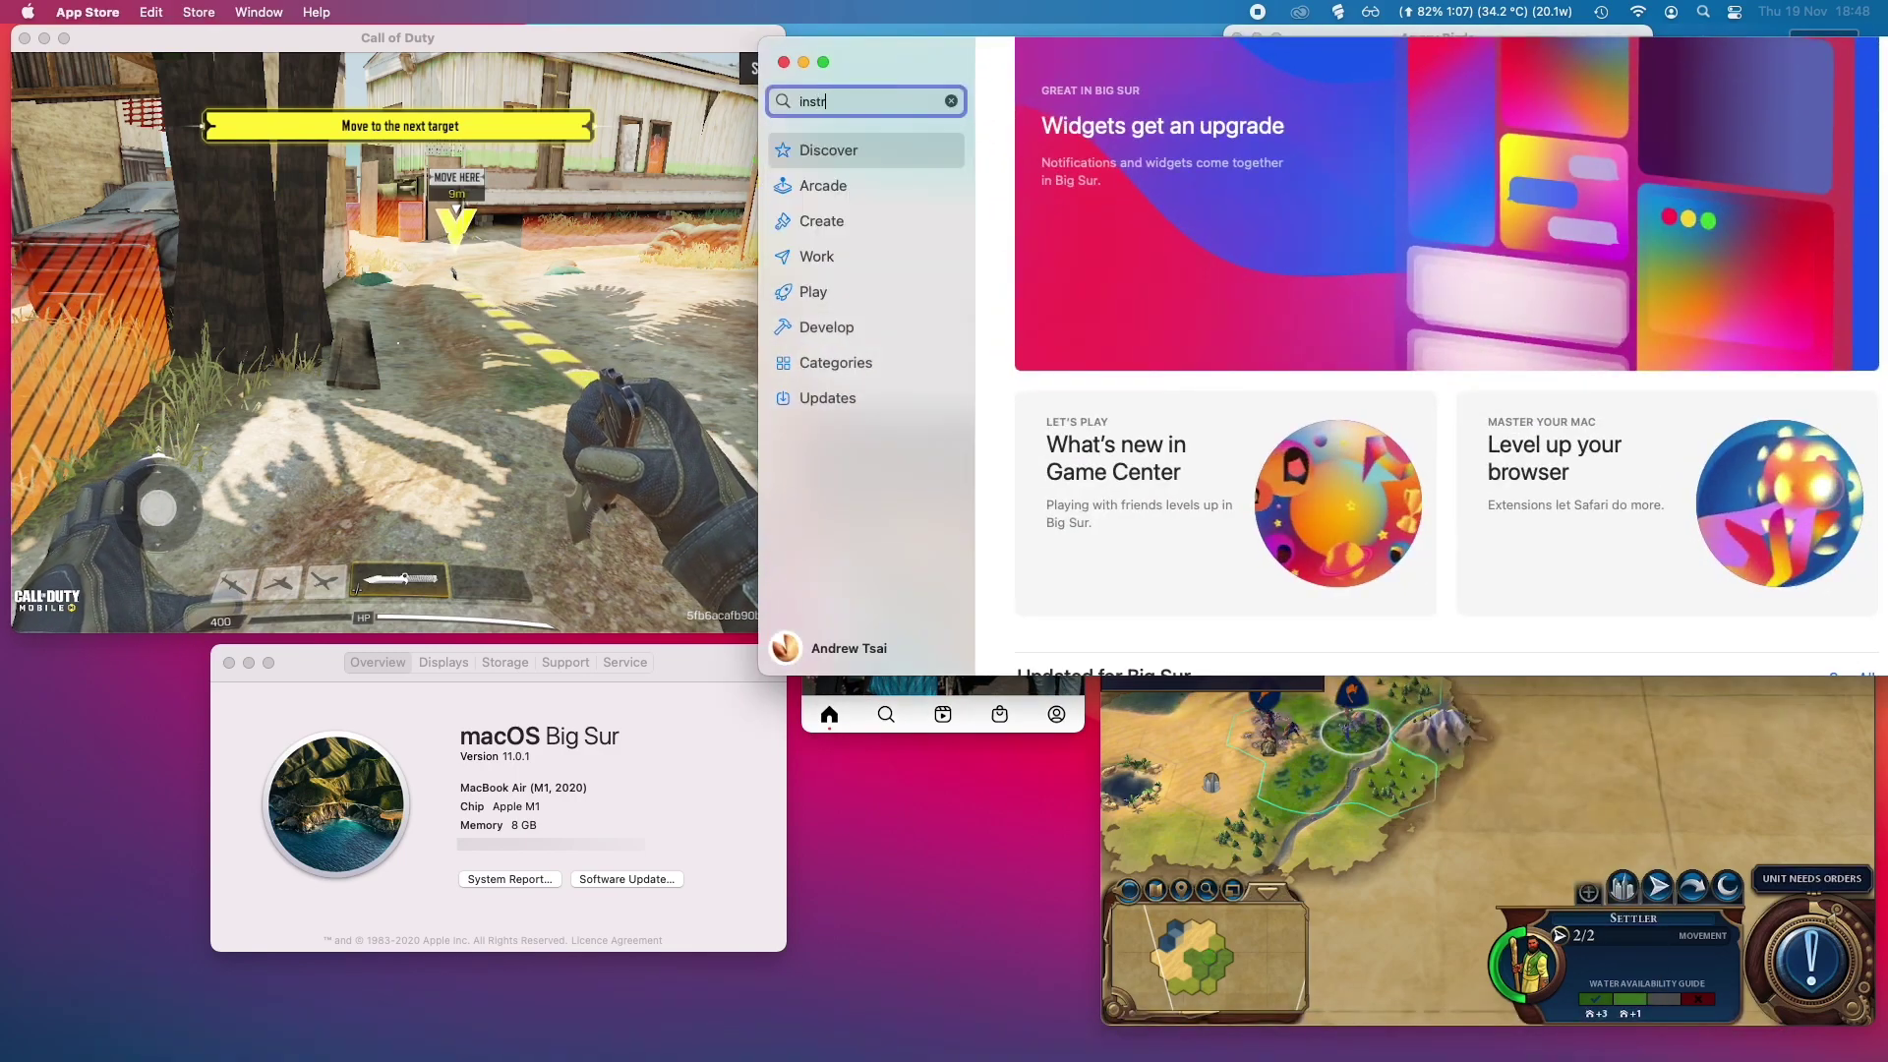
key("BackSpace")
type("agram")
key("Return")
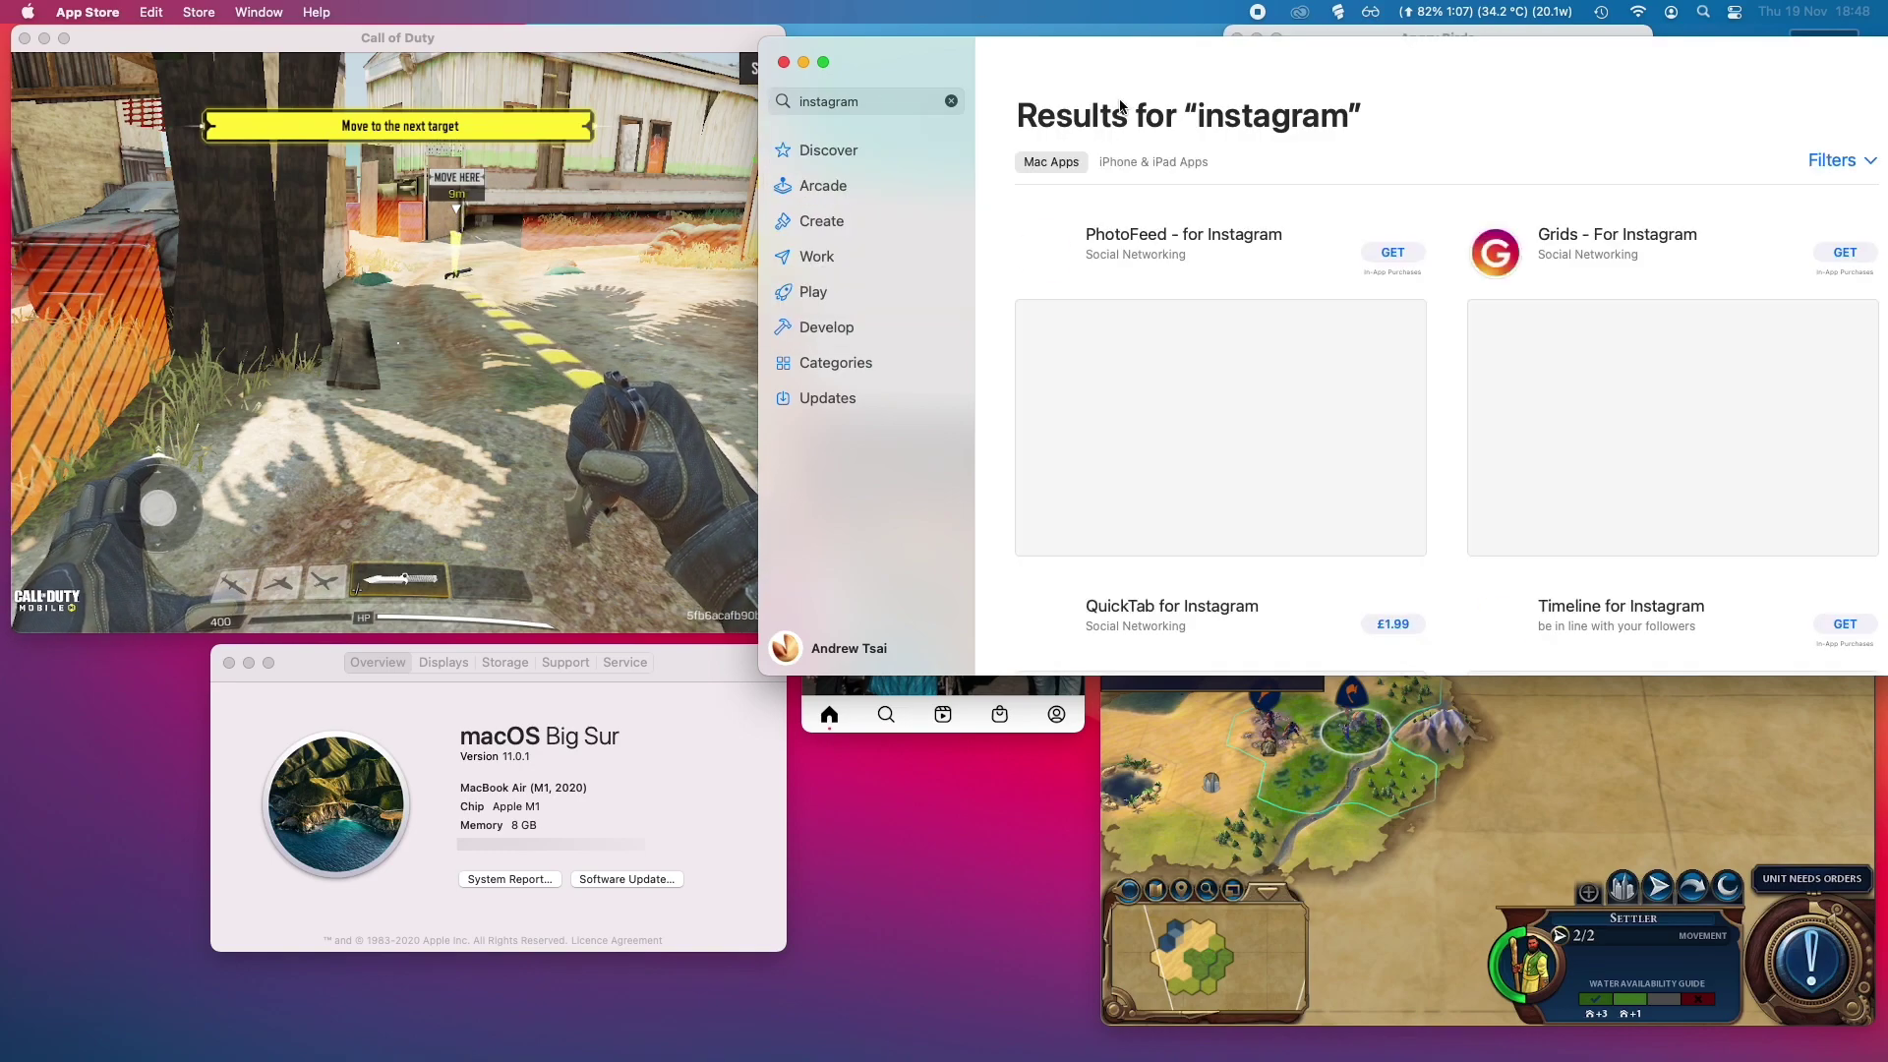
Step: Switch the instagram results to iPhone & iPad Apps and browse the listed apps
scroll(1192, 420, "down", 3)
scroll(1191, 420, "up", 3)
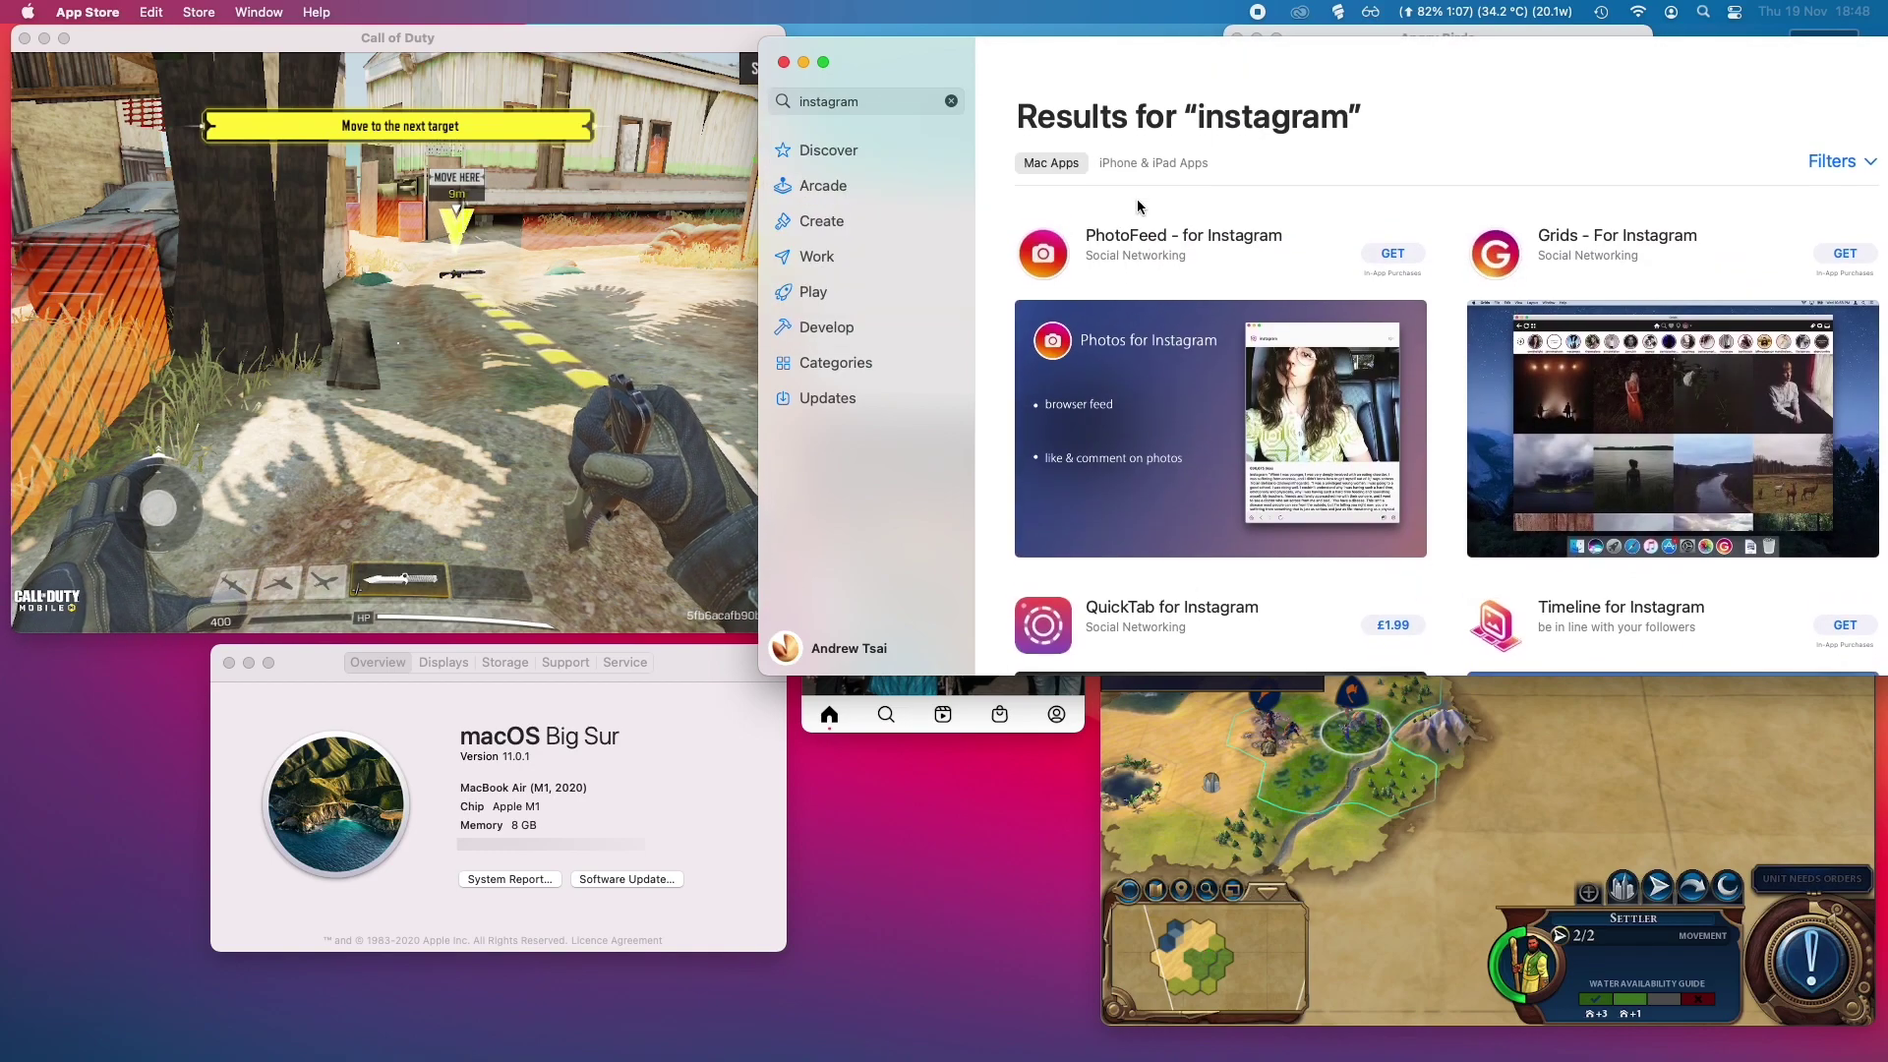
left_click(1153, 161)
scroll(1327, 236, "down", 5)
scroll(1505, 232, "up", 4)
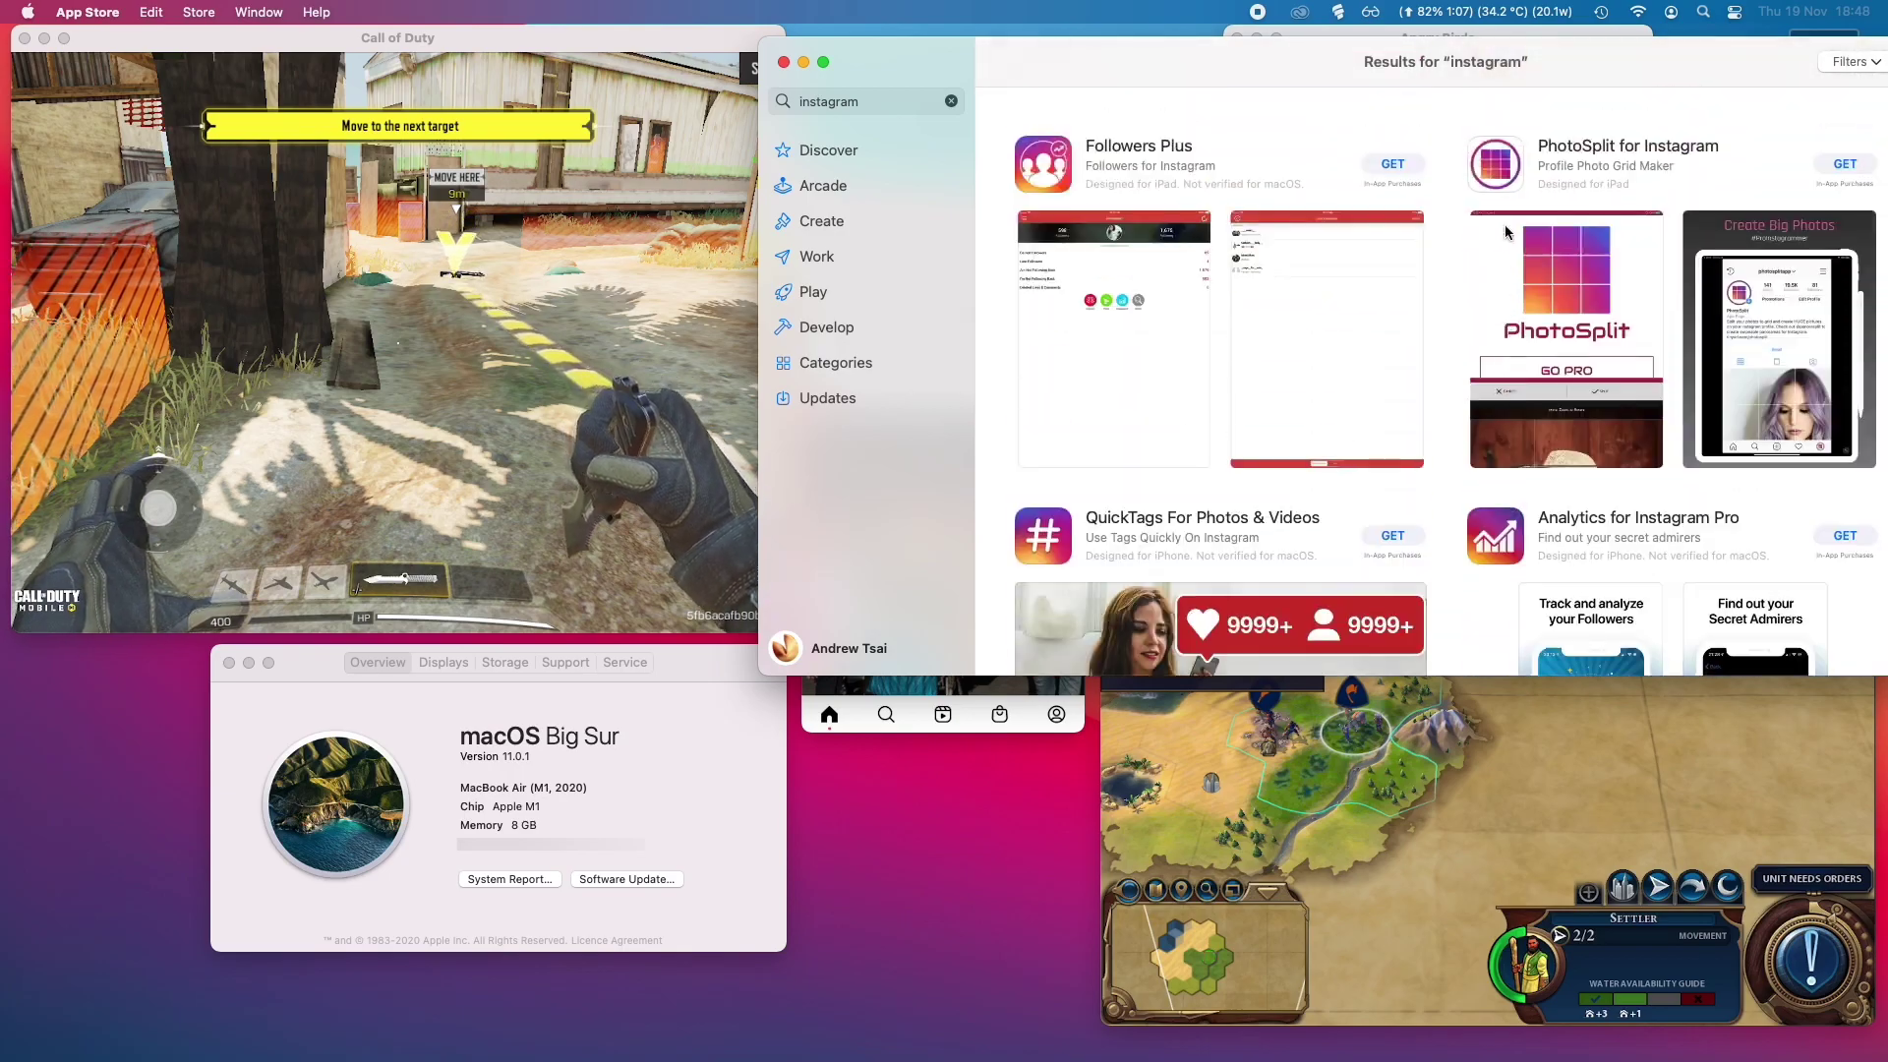
scroll(1505, 232, "down", 5)
scroll(1504, 232, "up", 4)
scroll(1504, 232, "up", 2)
scroll(1504, 232, "down", 10)
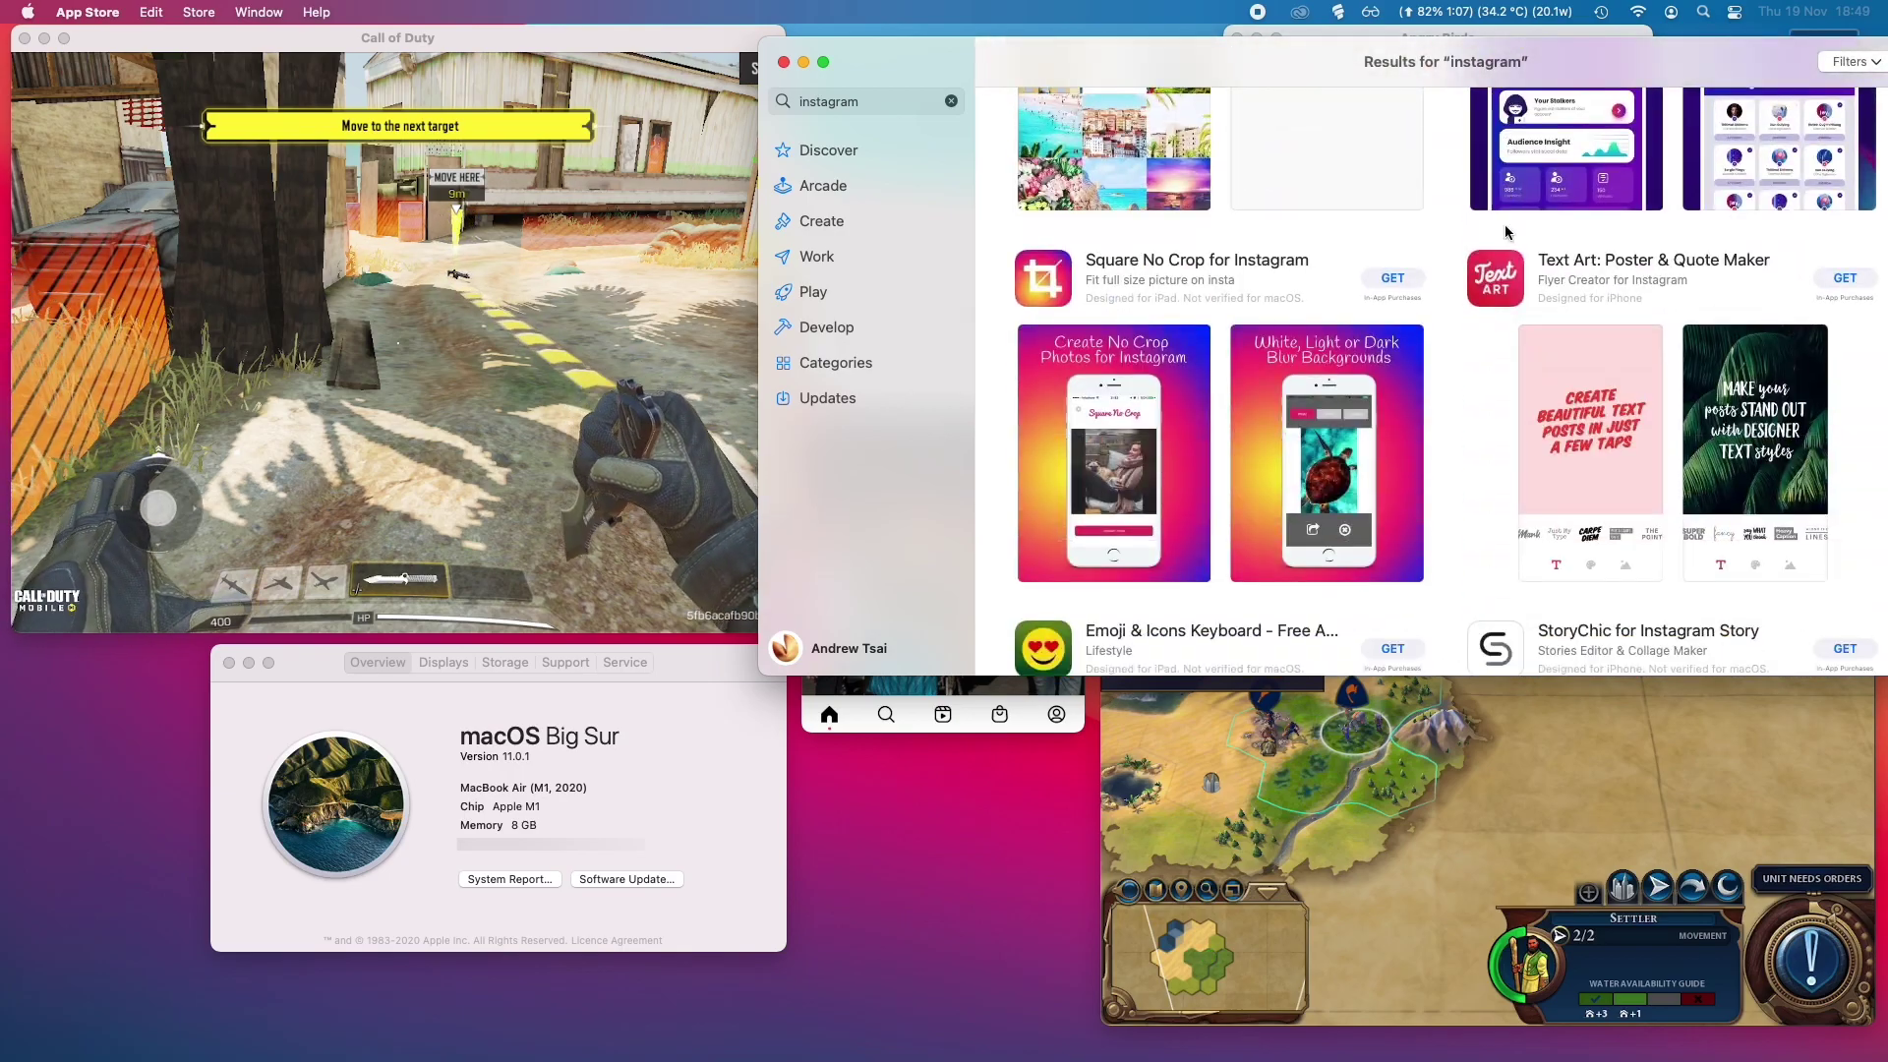
scroll(1505, 232, "up", 10)
scroll(1504, 232, "down", 5)
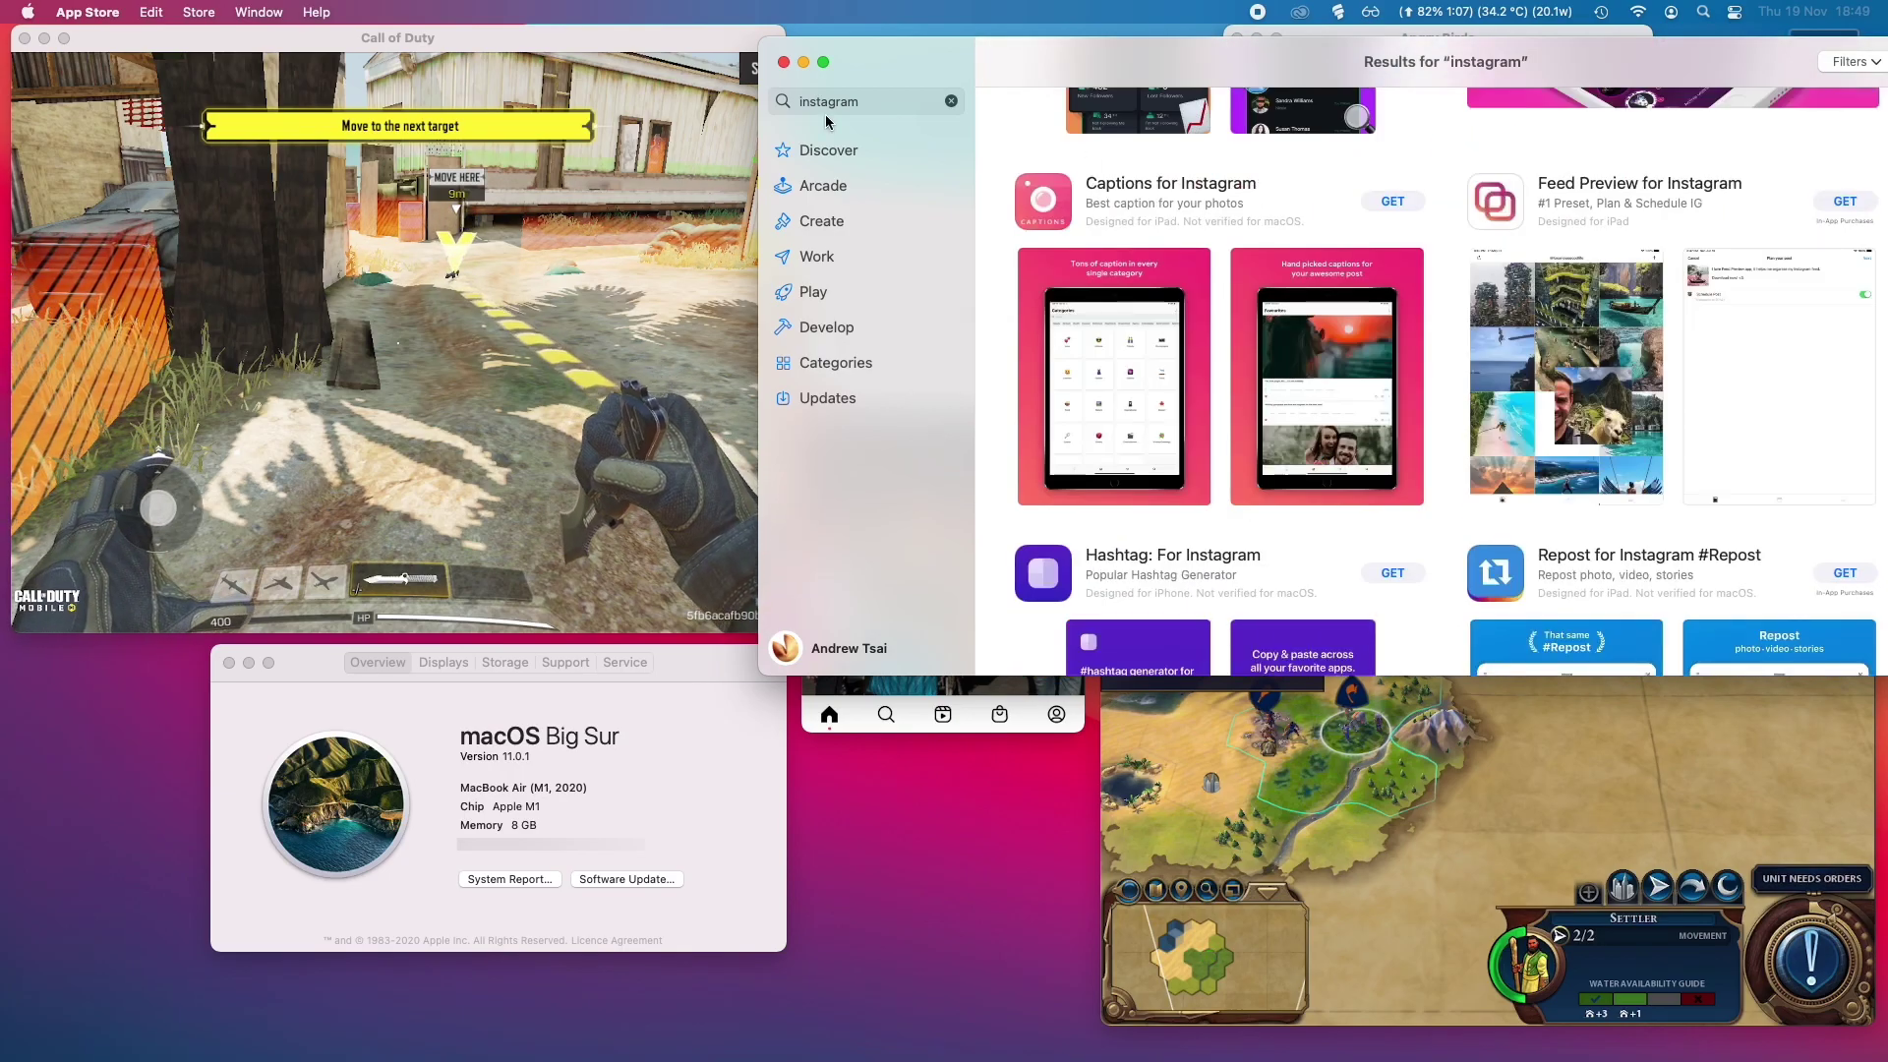
left_click(783, 63)
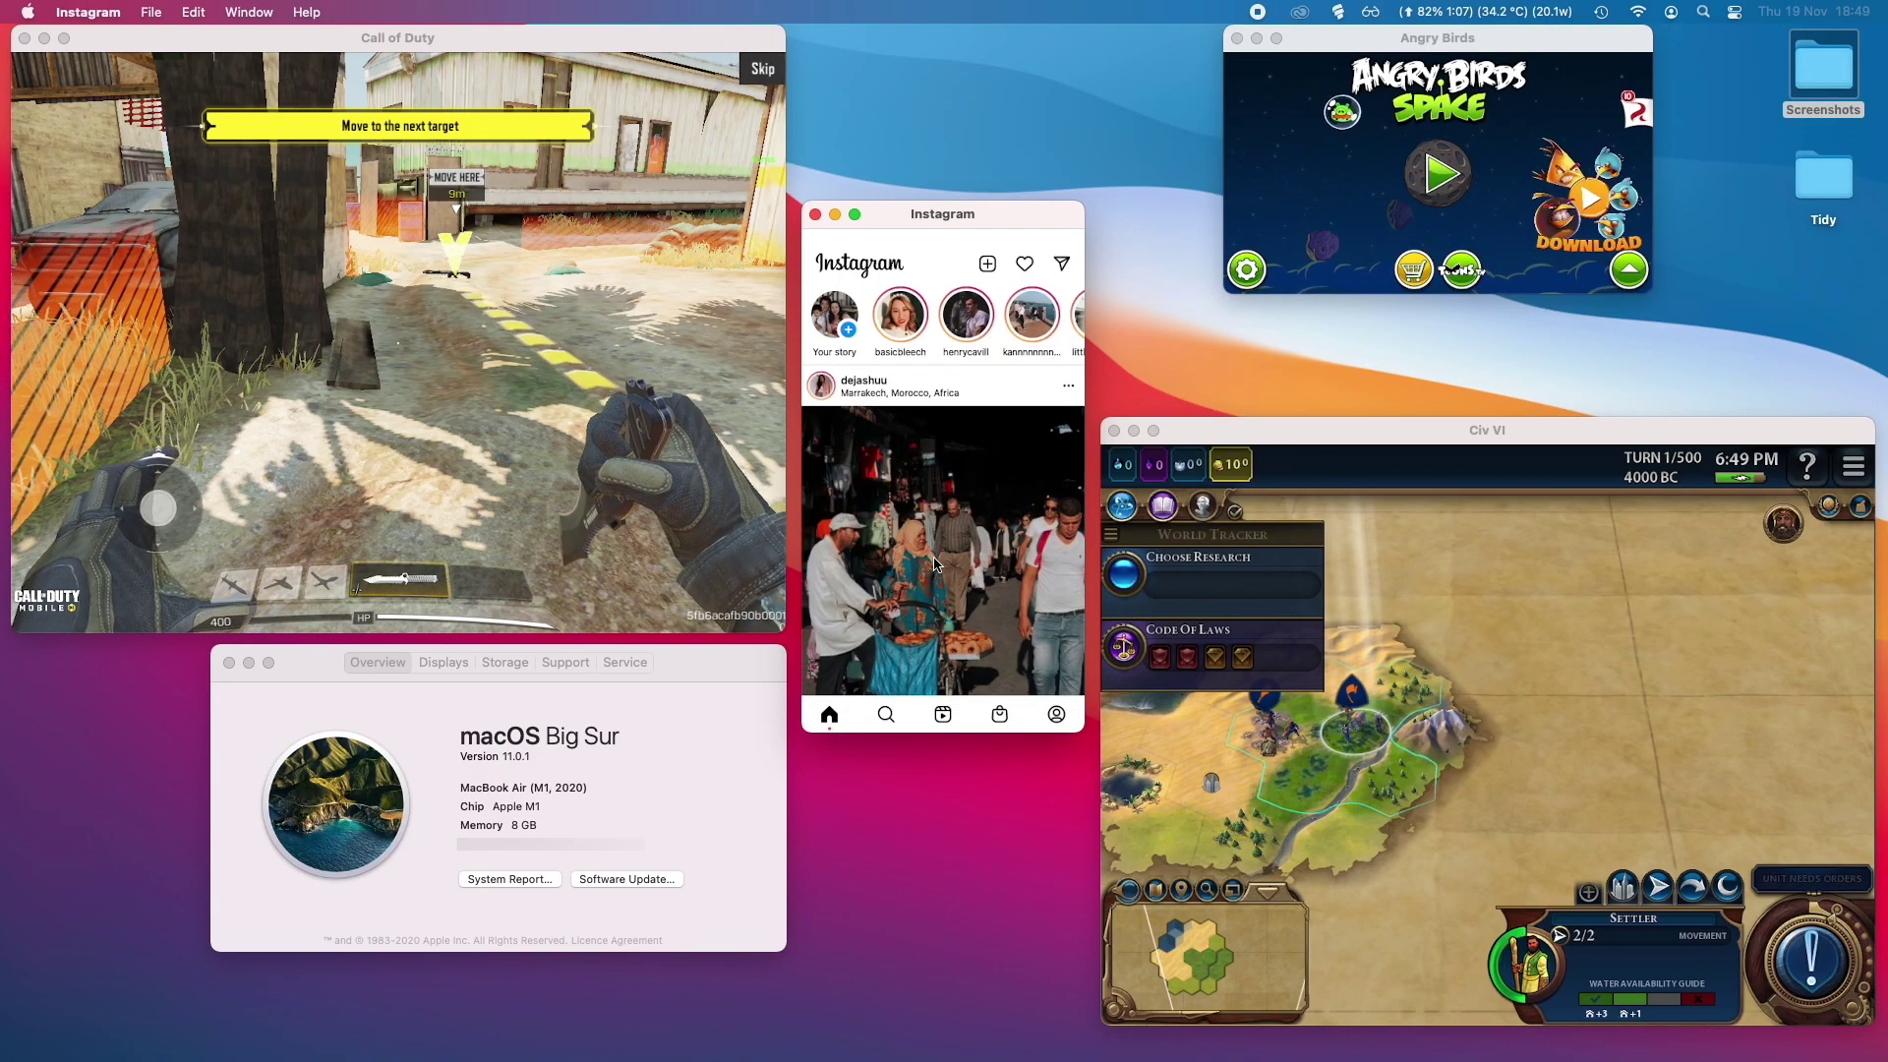
scroll(937, 565, "down", 5)
scroll(938, 564, "down", 8)
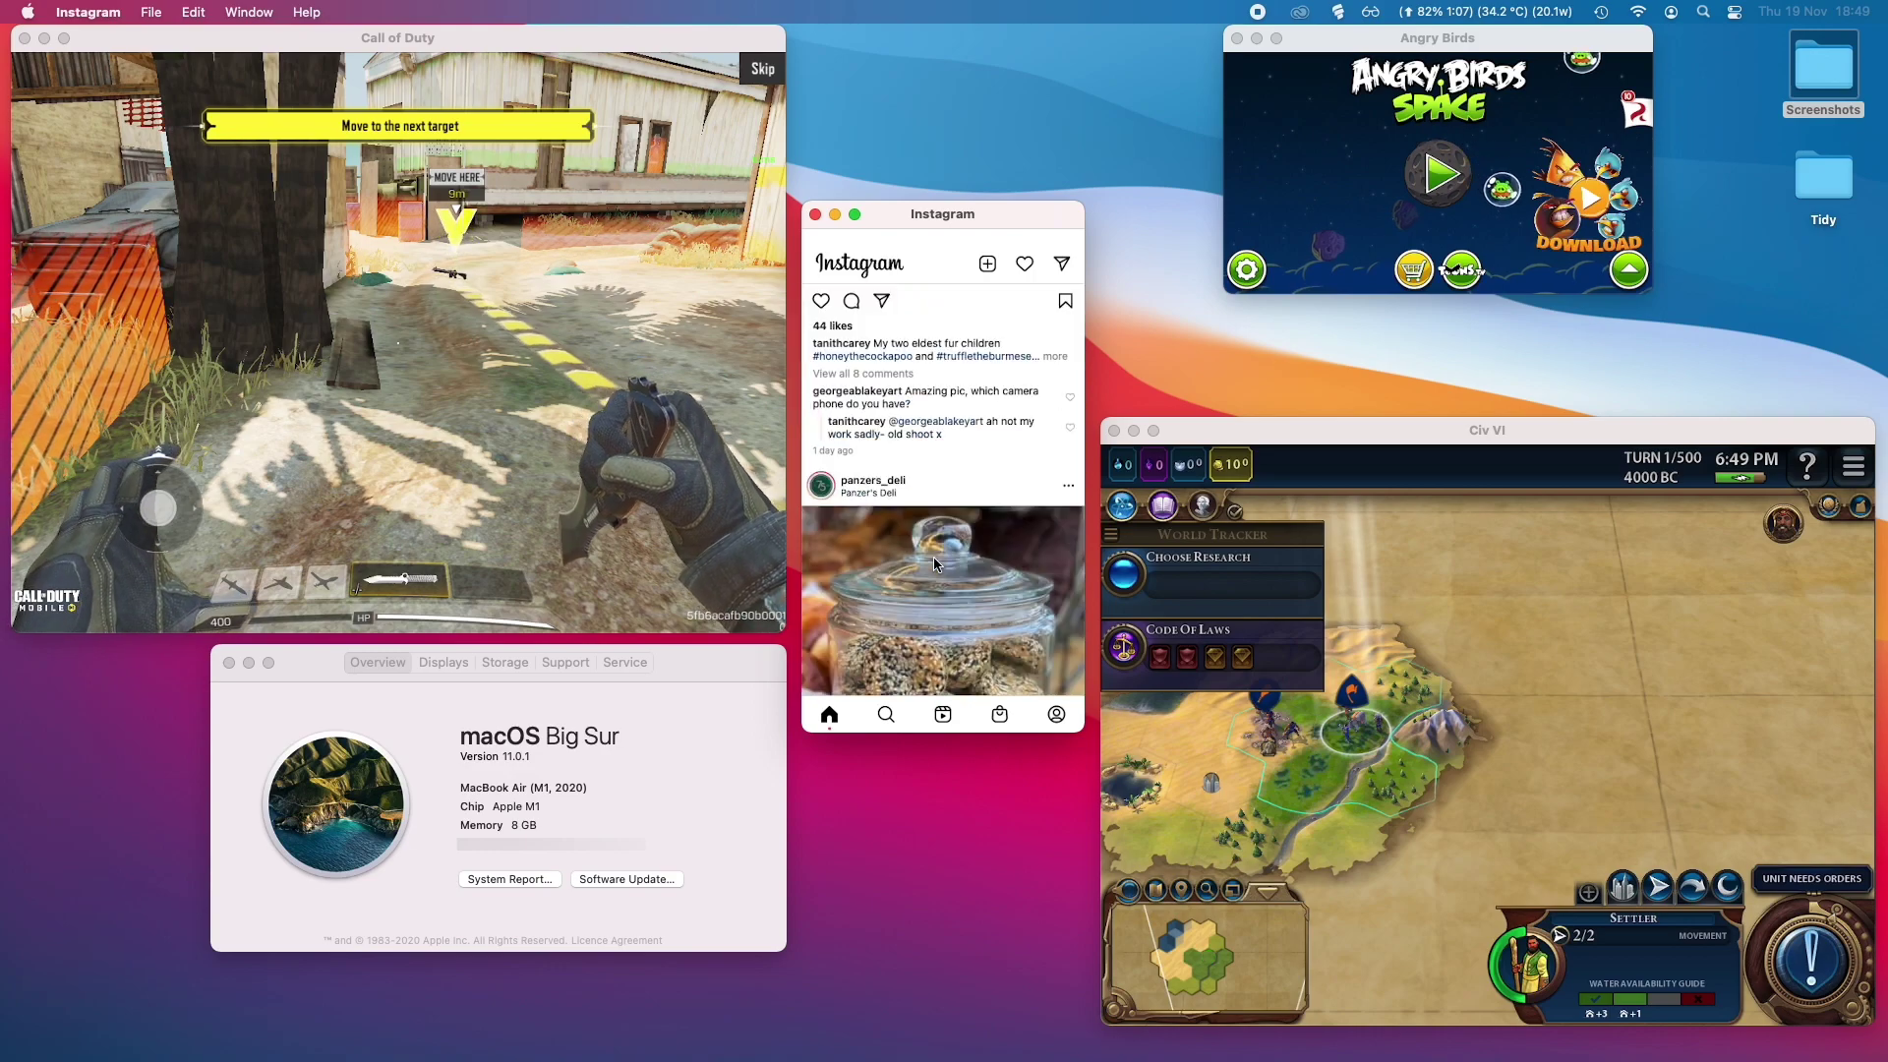
scroll(937, 564, "down", 4)
scroll(934, 564, "down", 12)
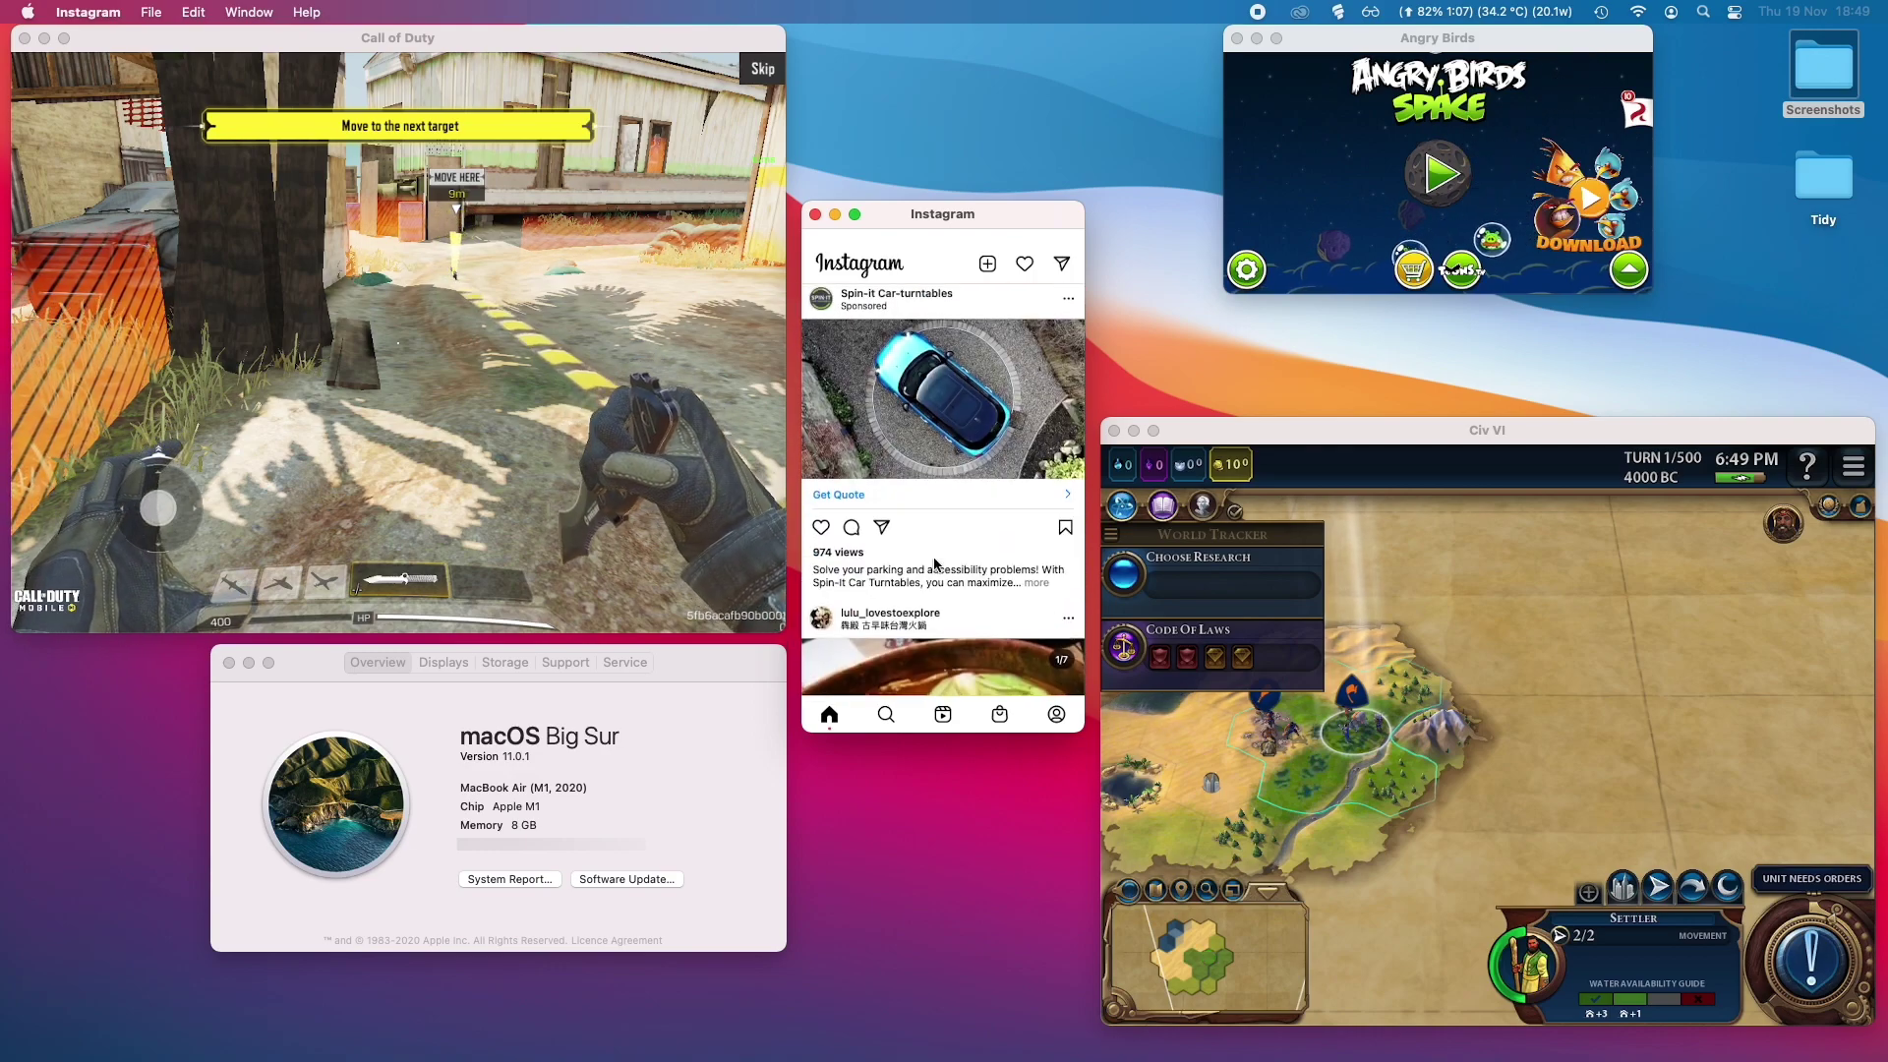
scroll(934, 563, "up", 15)
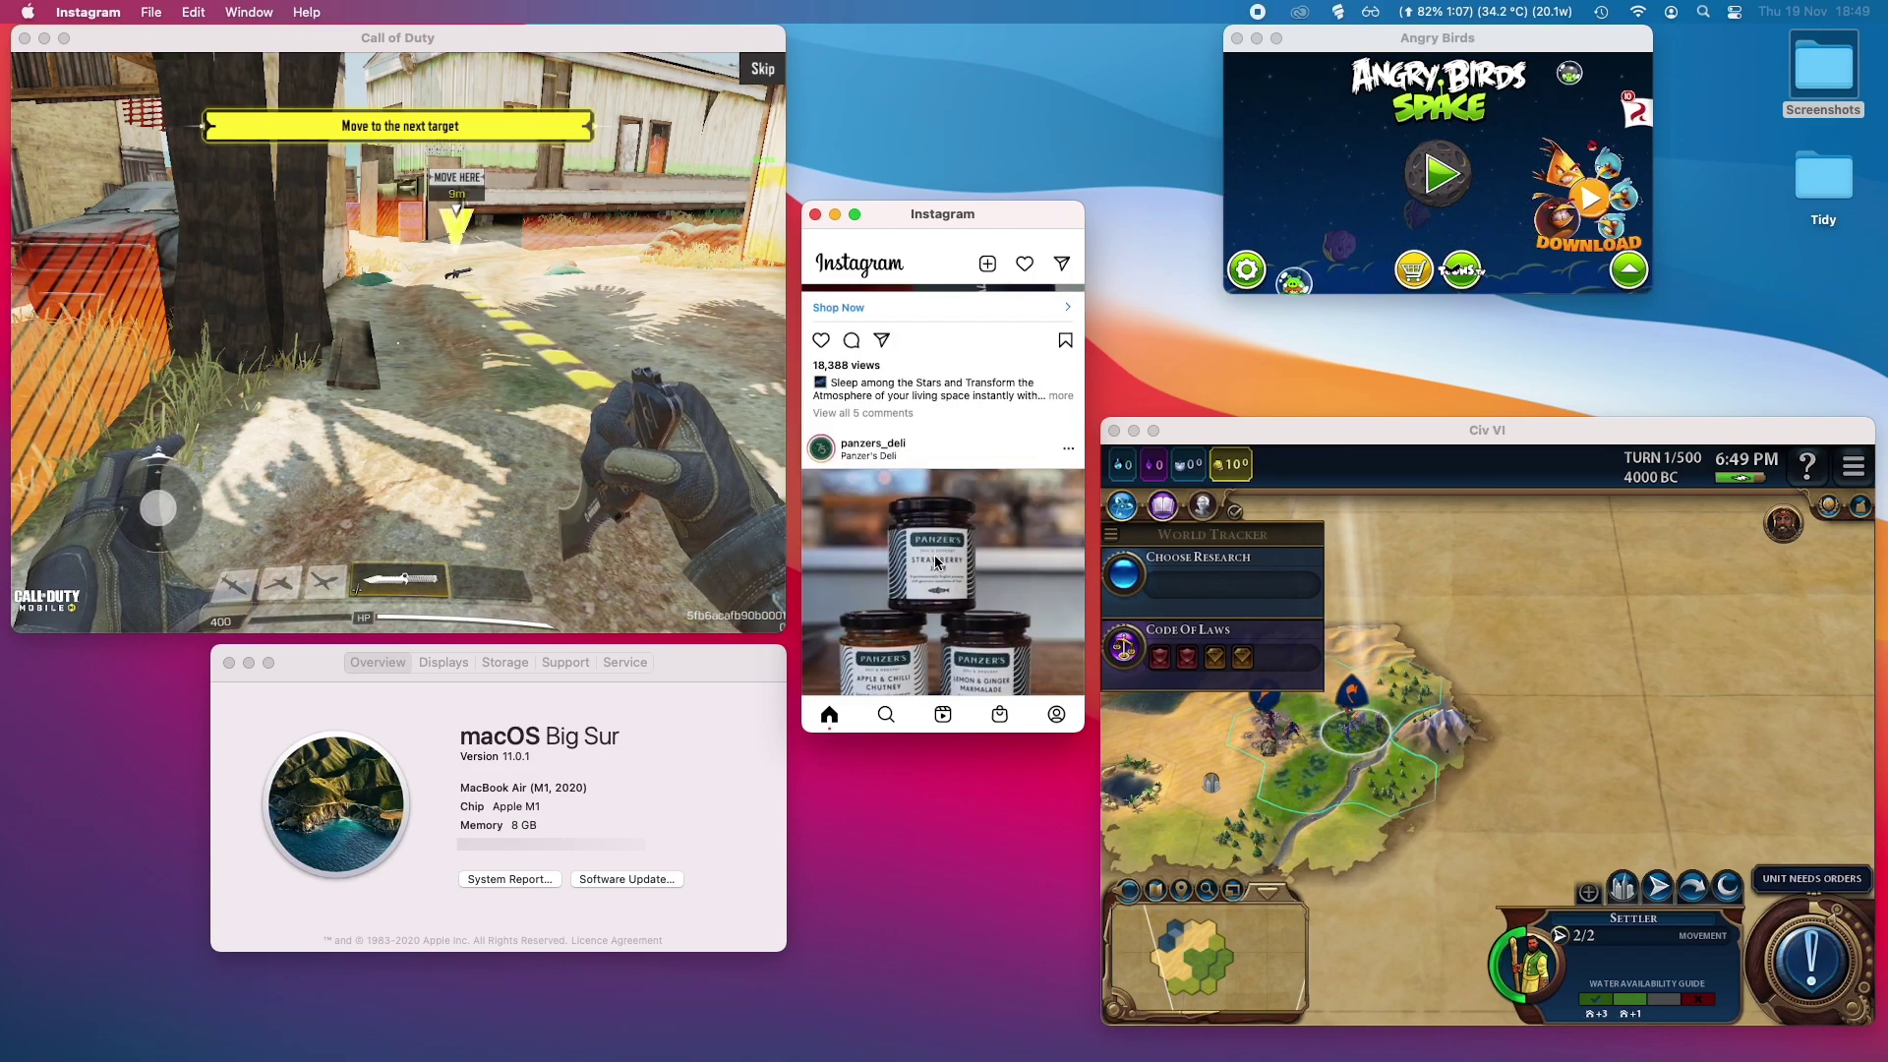
scroll(938, 563, "down", 8)
scroll(937, 564, "up", 15)
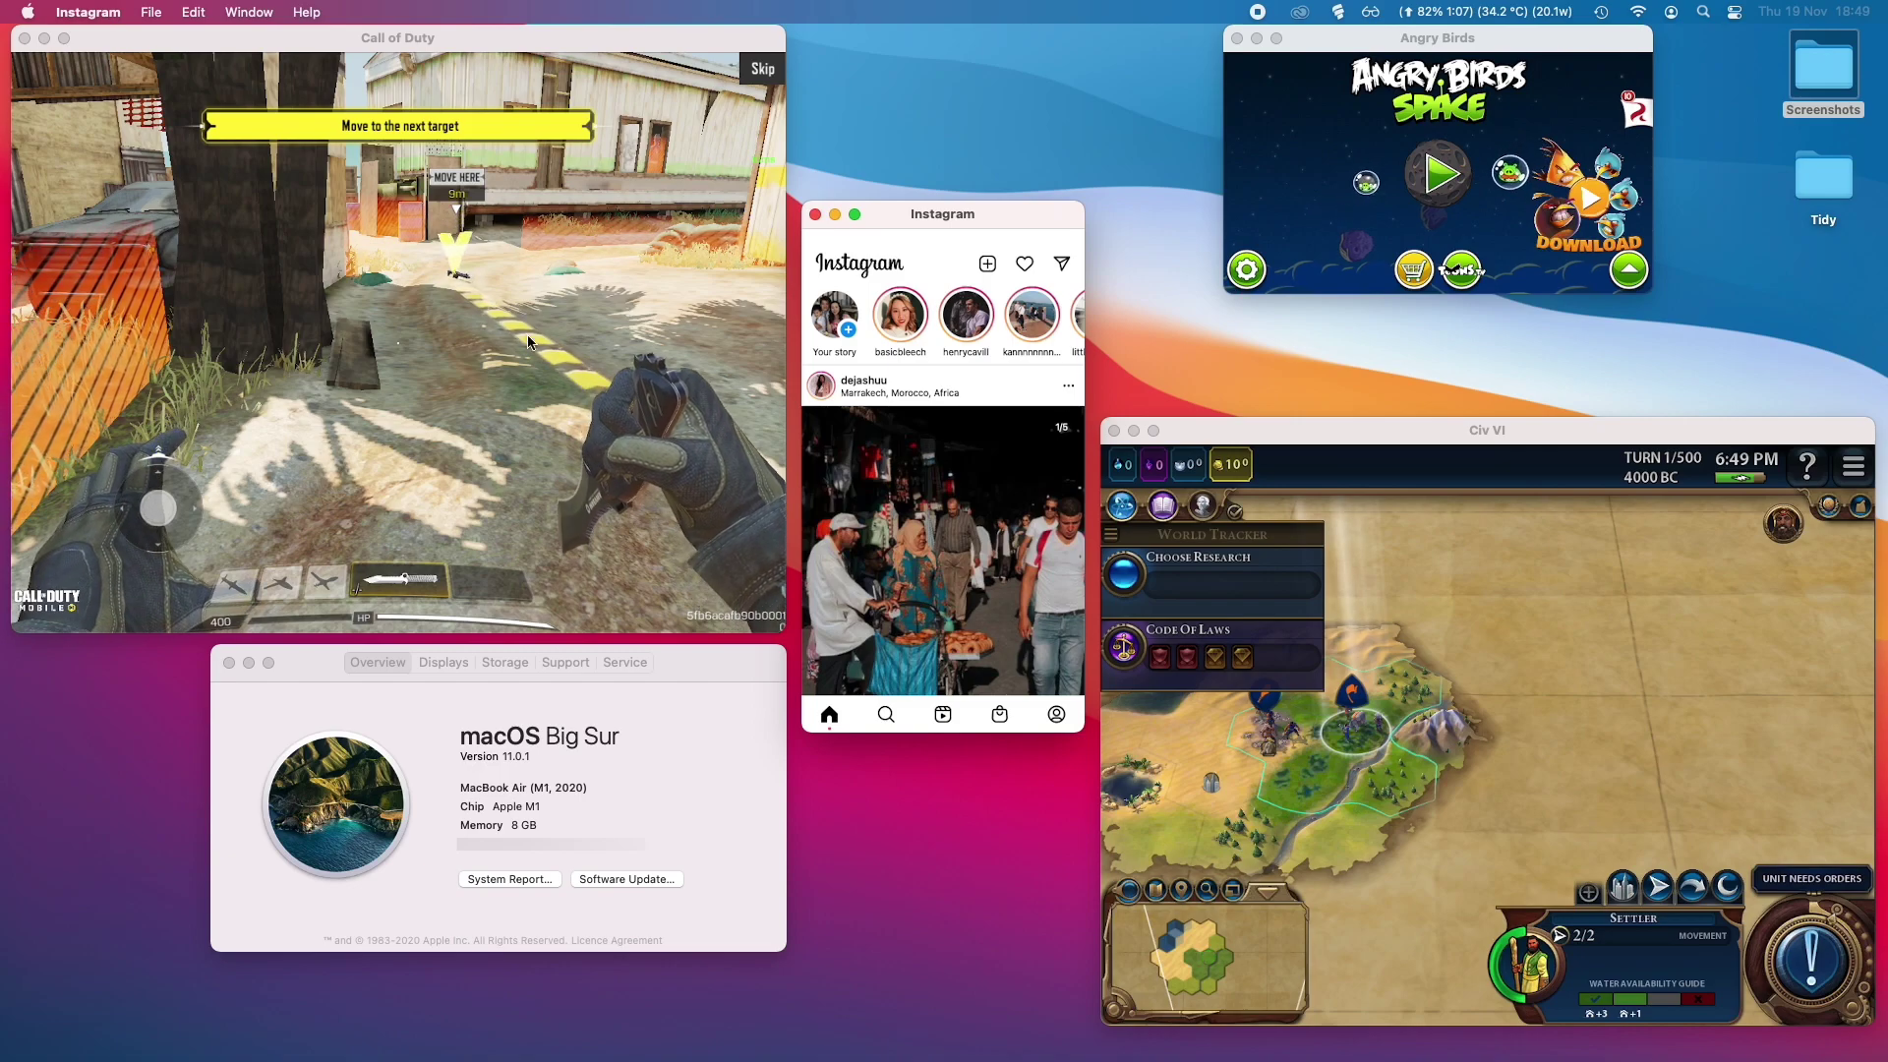
Step: Walk the player to the MOVE HERE marker and pick up the assault rifle
left_click(421, 169)
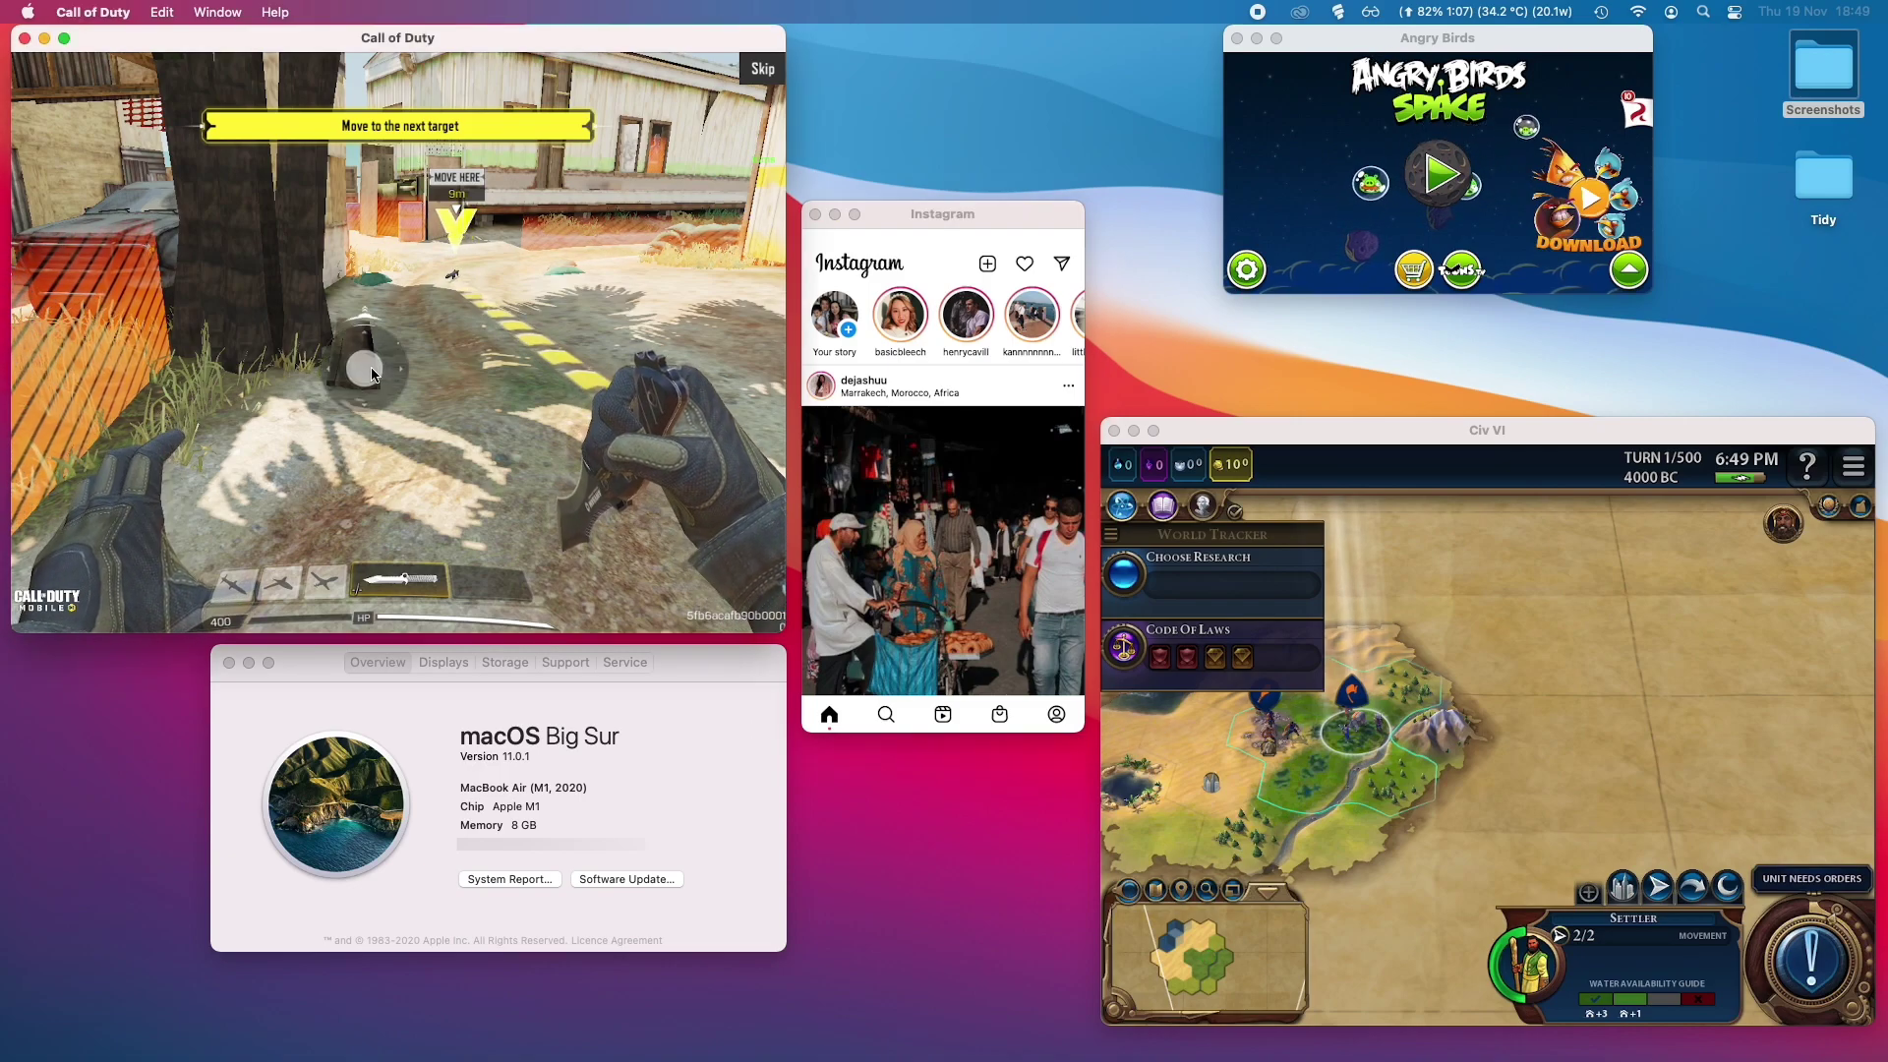
mouse_move(421, 169)
left_mouse_down()
mouse_move(269, 374)
mouse_move(263, 438)
mouse_move(180, 433)
mouse_move(300, 295)
mouse_move(360, 410)
mouse_move(240, 327)
mouse_move(331, 262)
mouse_move(403, 417)
left_mouse_up()
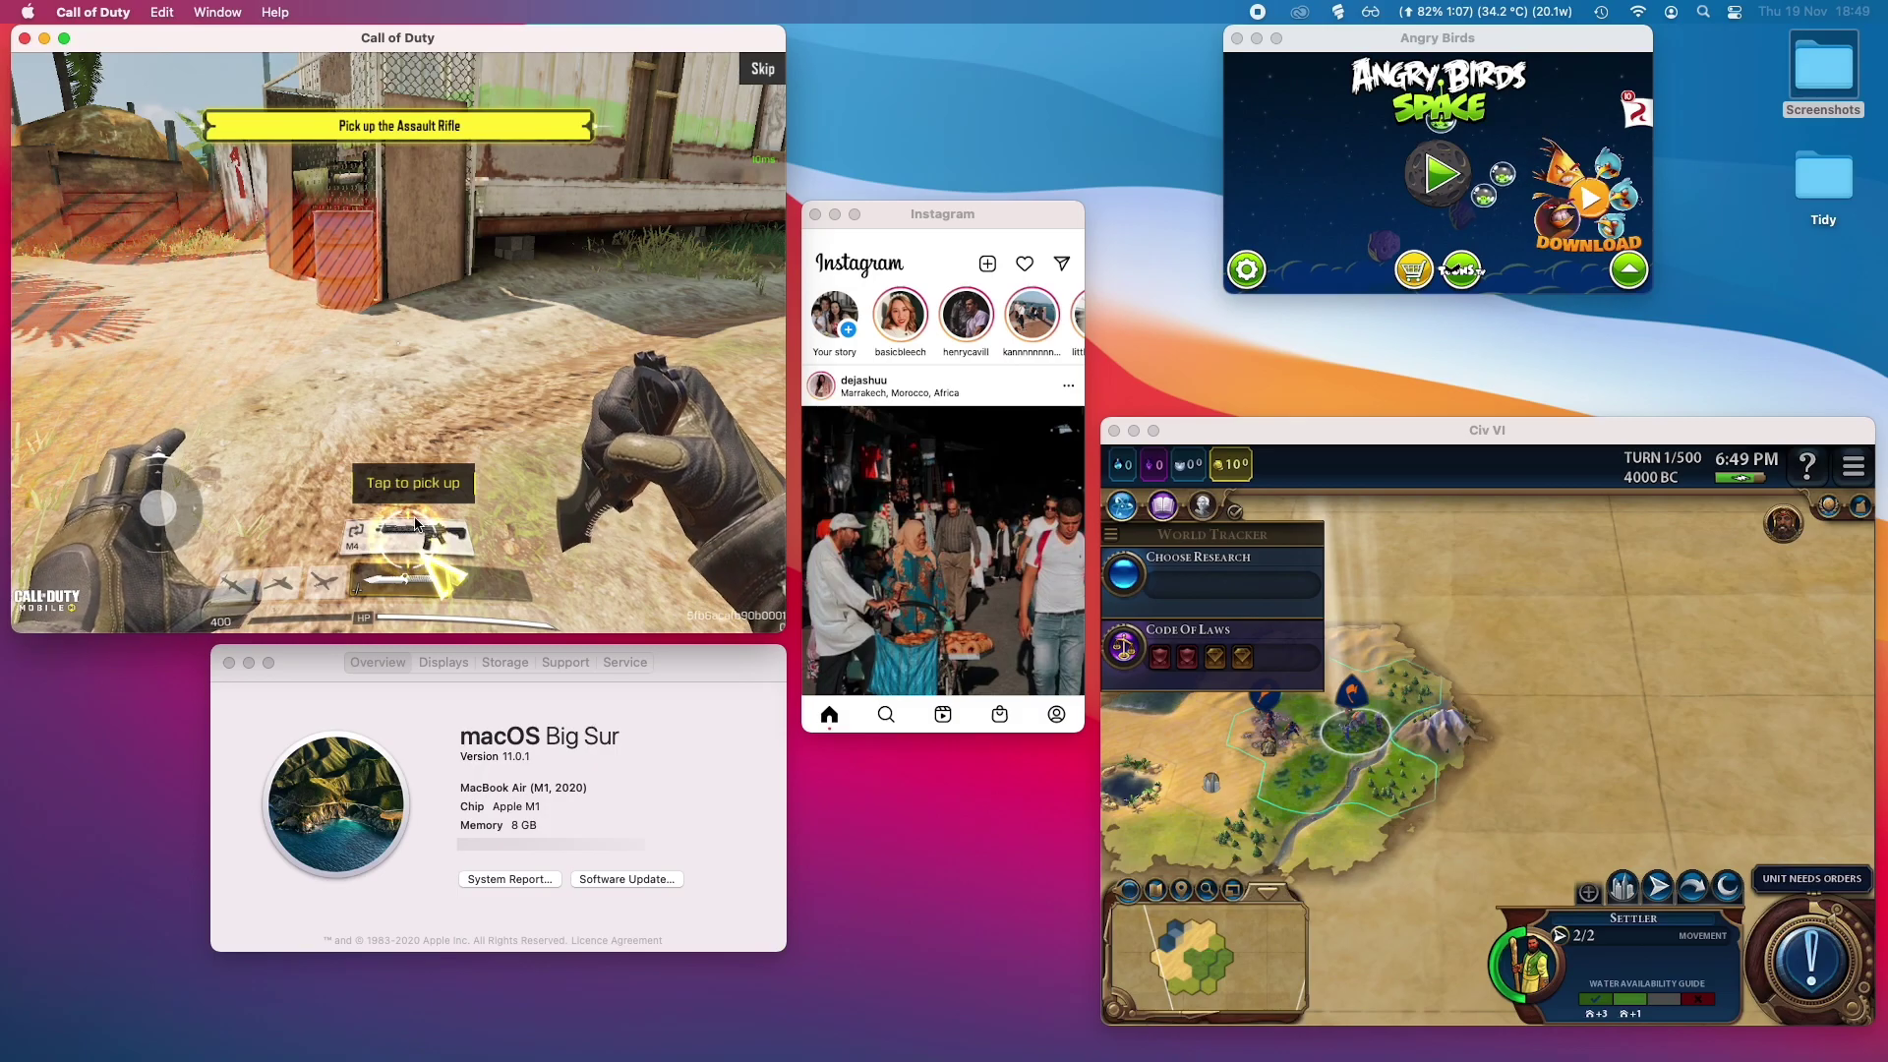
left_click(462, 482)
Step: Advance toward the target, dismiss the Simple Fire tip and face the enemies
mouse_move(470, 474)
left_mouse_down()
mouse_move(631, 403)
mouse_move(635, 313)
mouse_move(611, 397)
mouse_move(397, 427)
mouse_move(472, 423)
mouse_move(651, 356)
mouse_move(611, 427)
mouse_move(712, 380)
mouse_move(547, 340)
mouse_move(358, 537)
mouse_move(597, 338)
left_mouse_up()
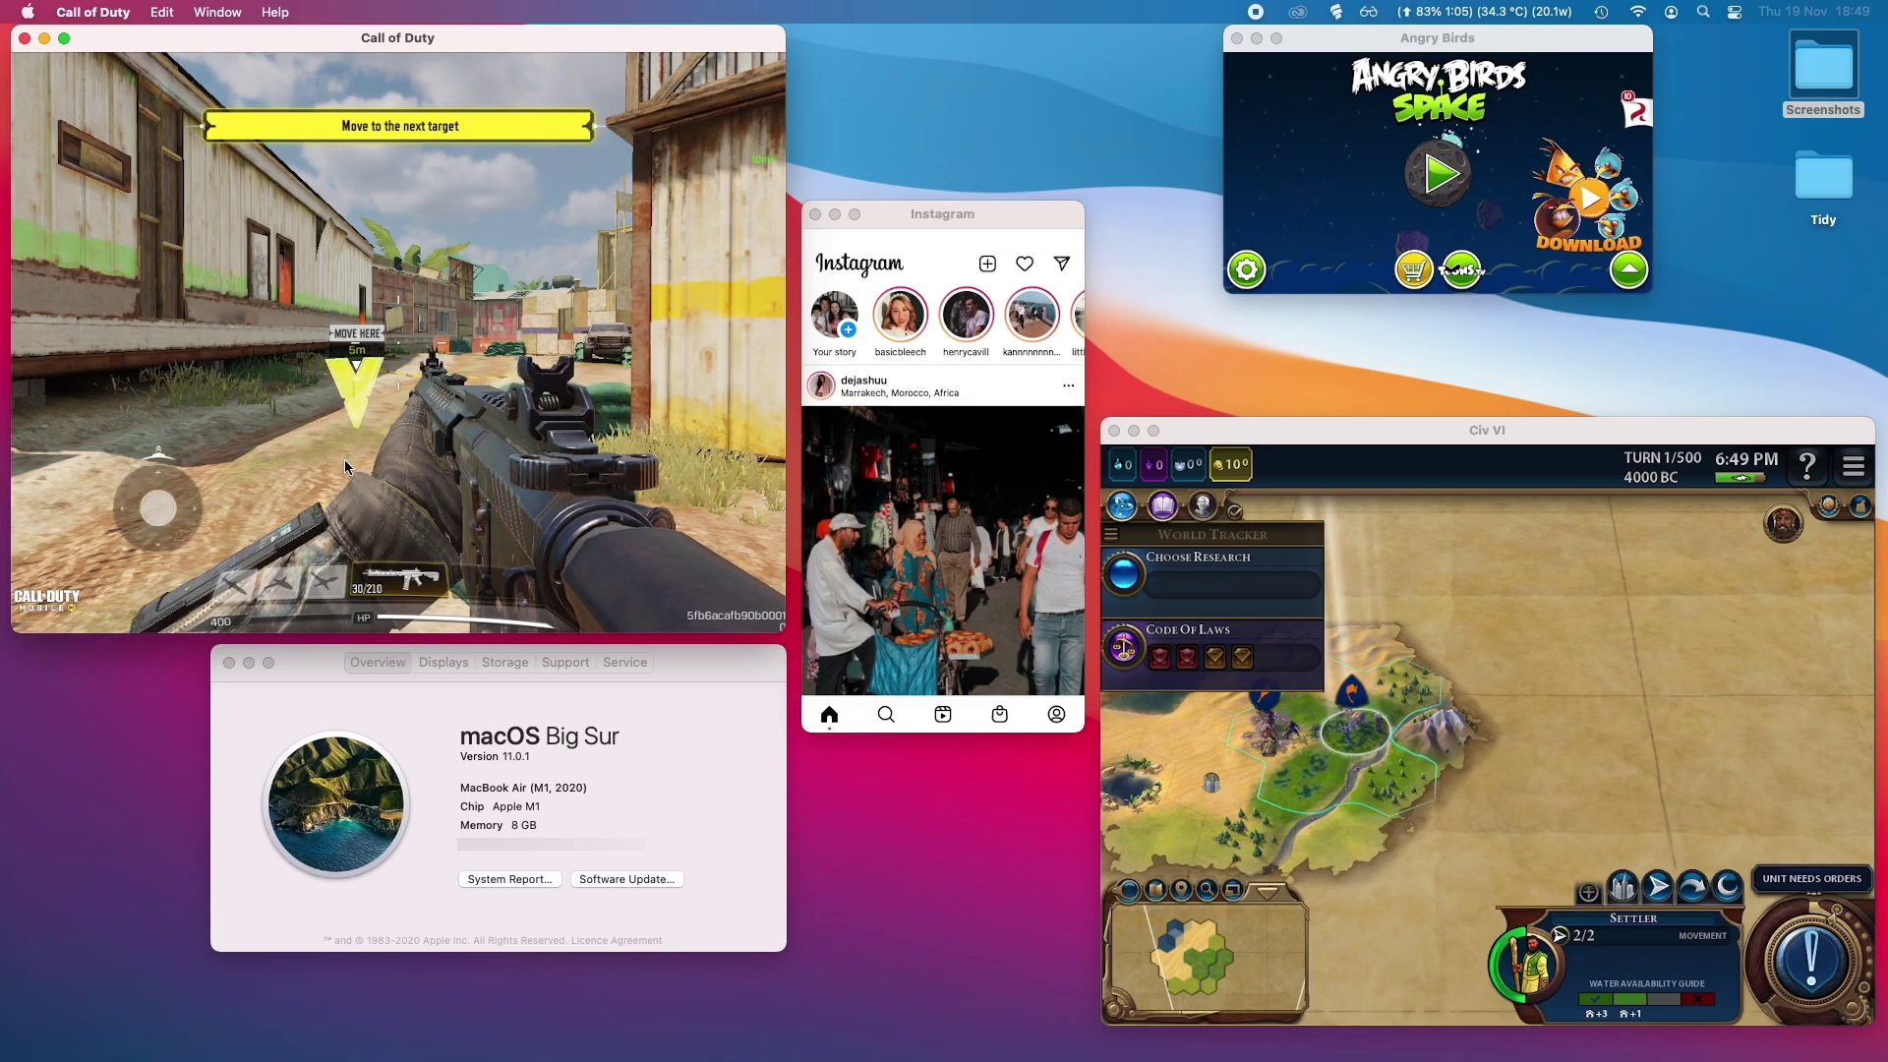
key("w")
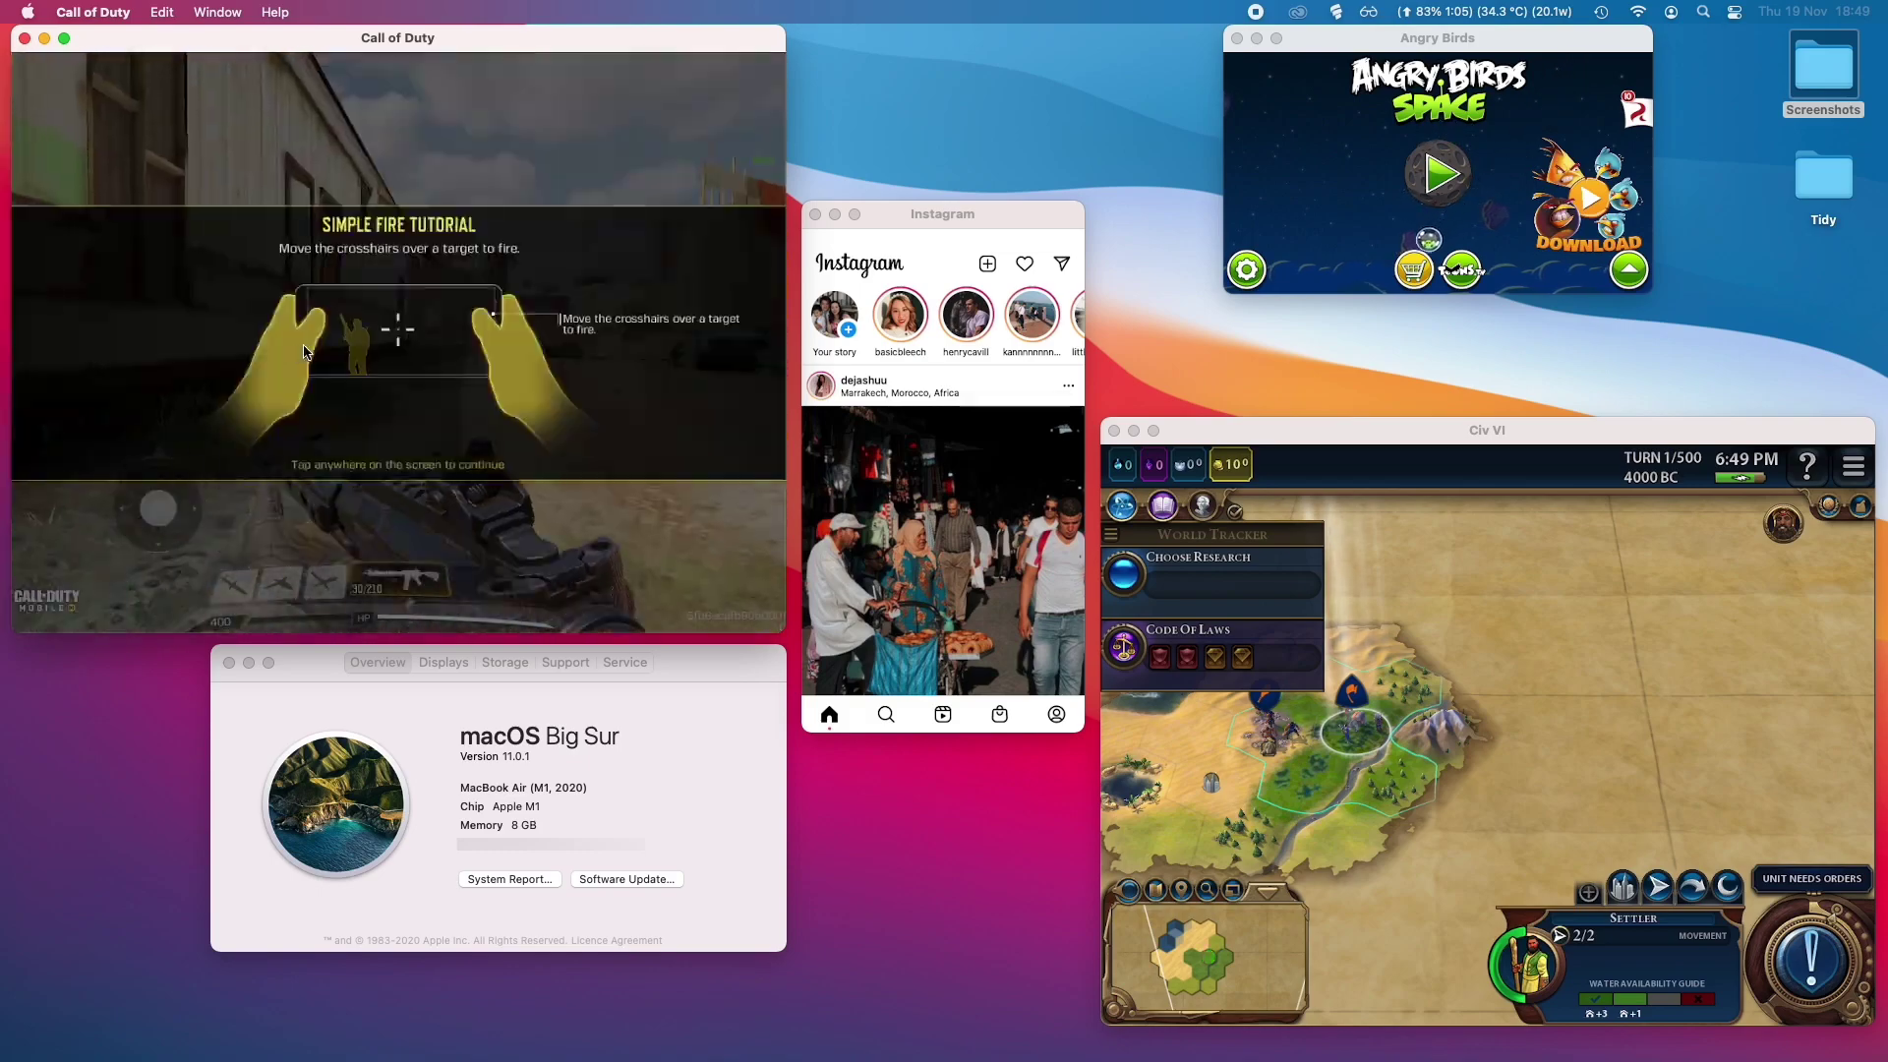
left_click(519, 348)
left_click_drag(519, 348, 667, 451)
Step: Open the Solar System planet map, dismissing the free power-up offer
left_click(1441, 173)
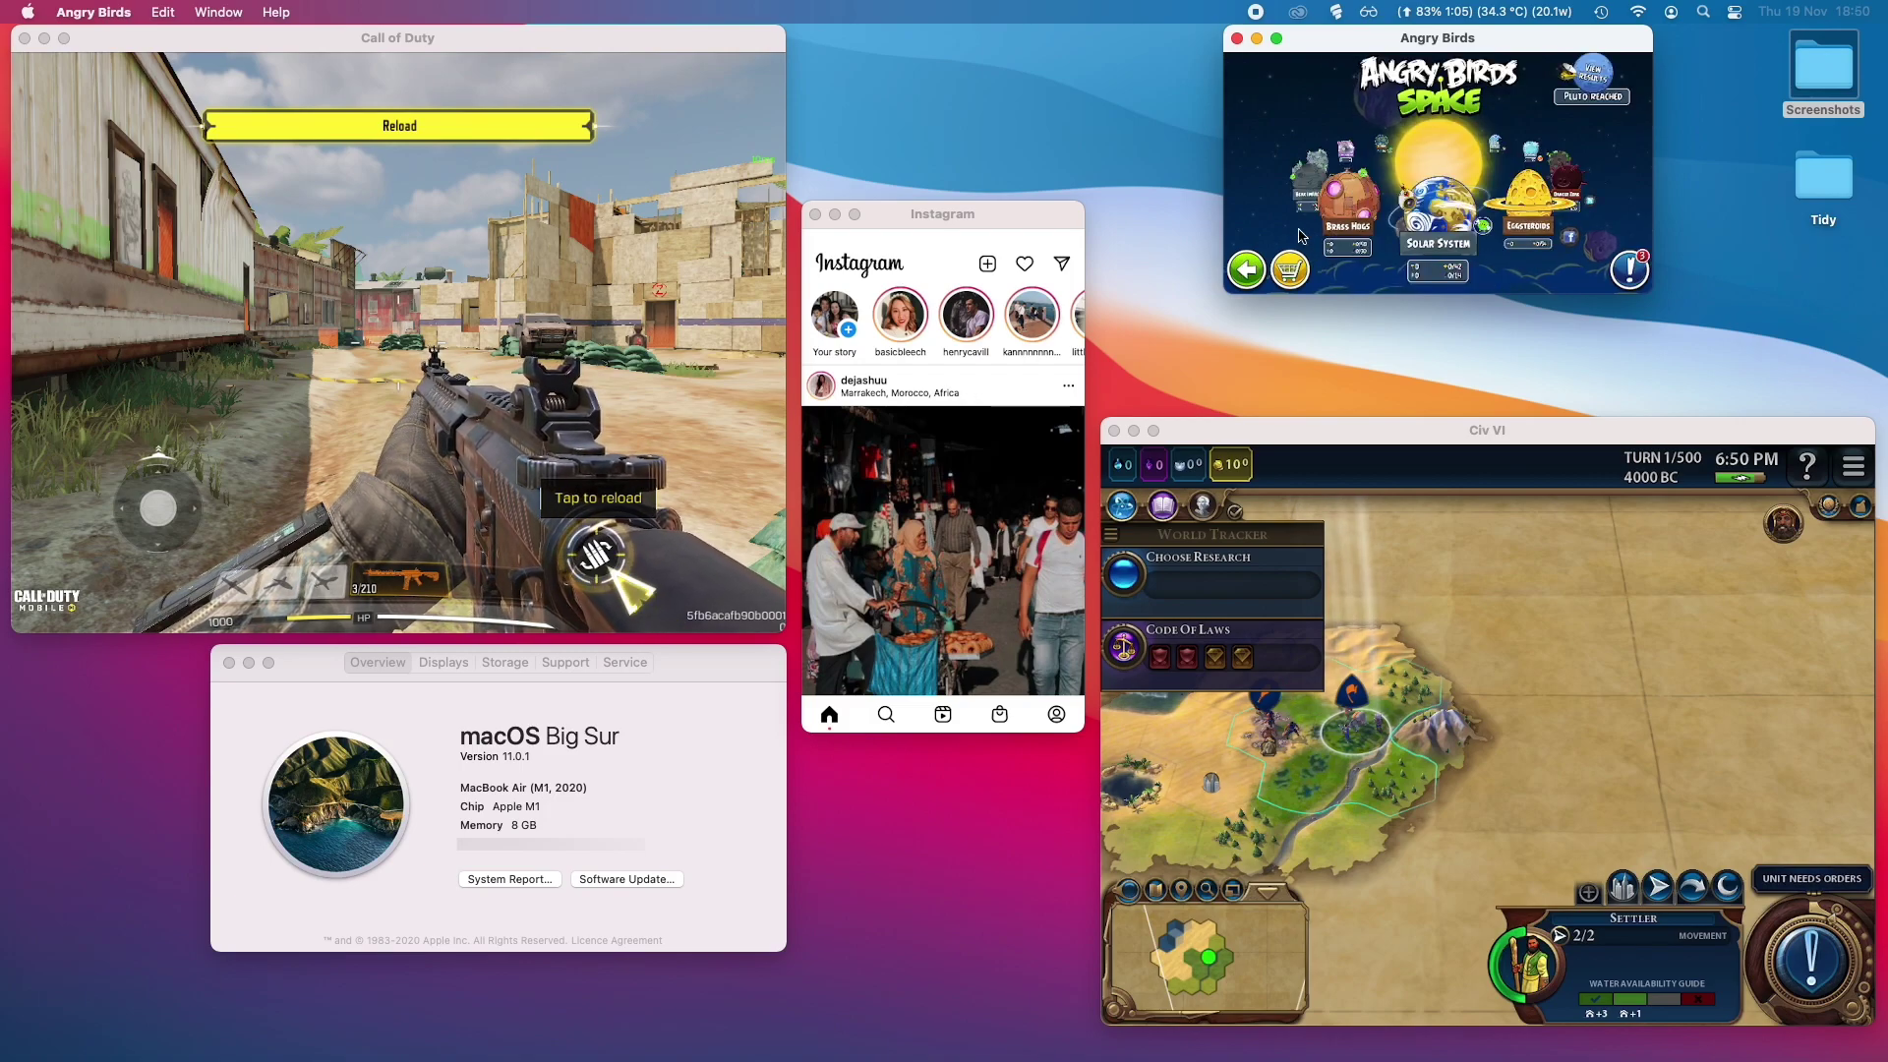
left_click(1442, 231)
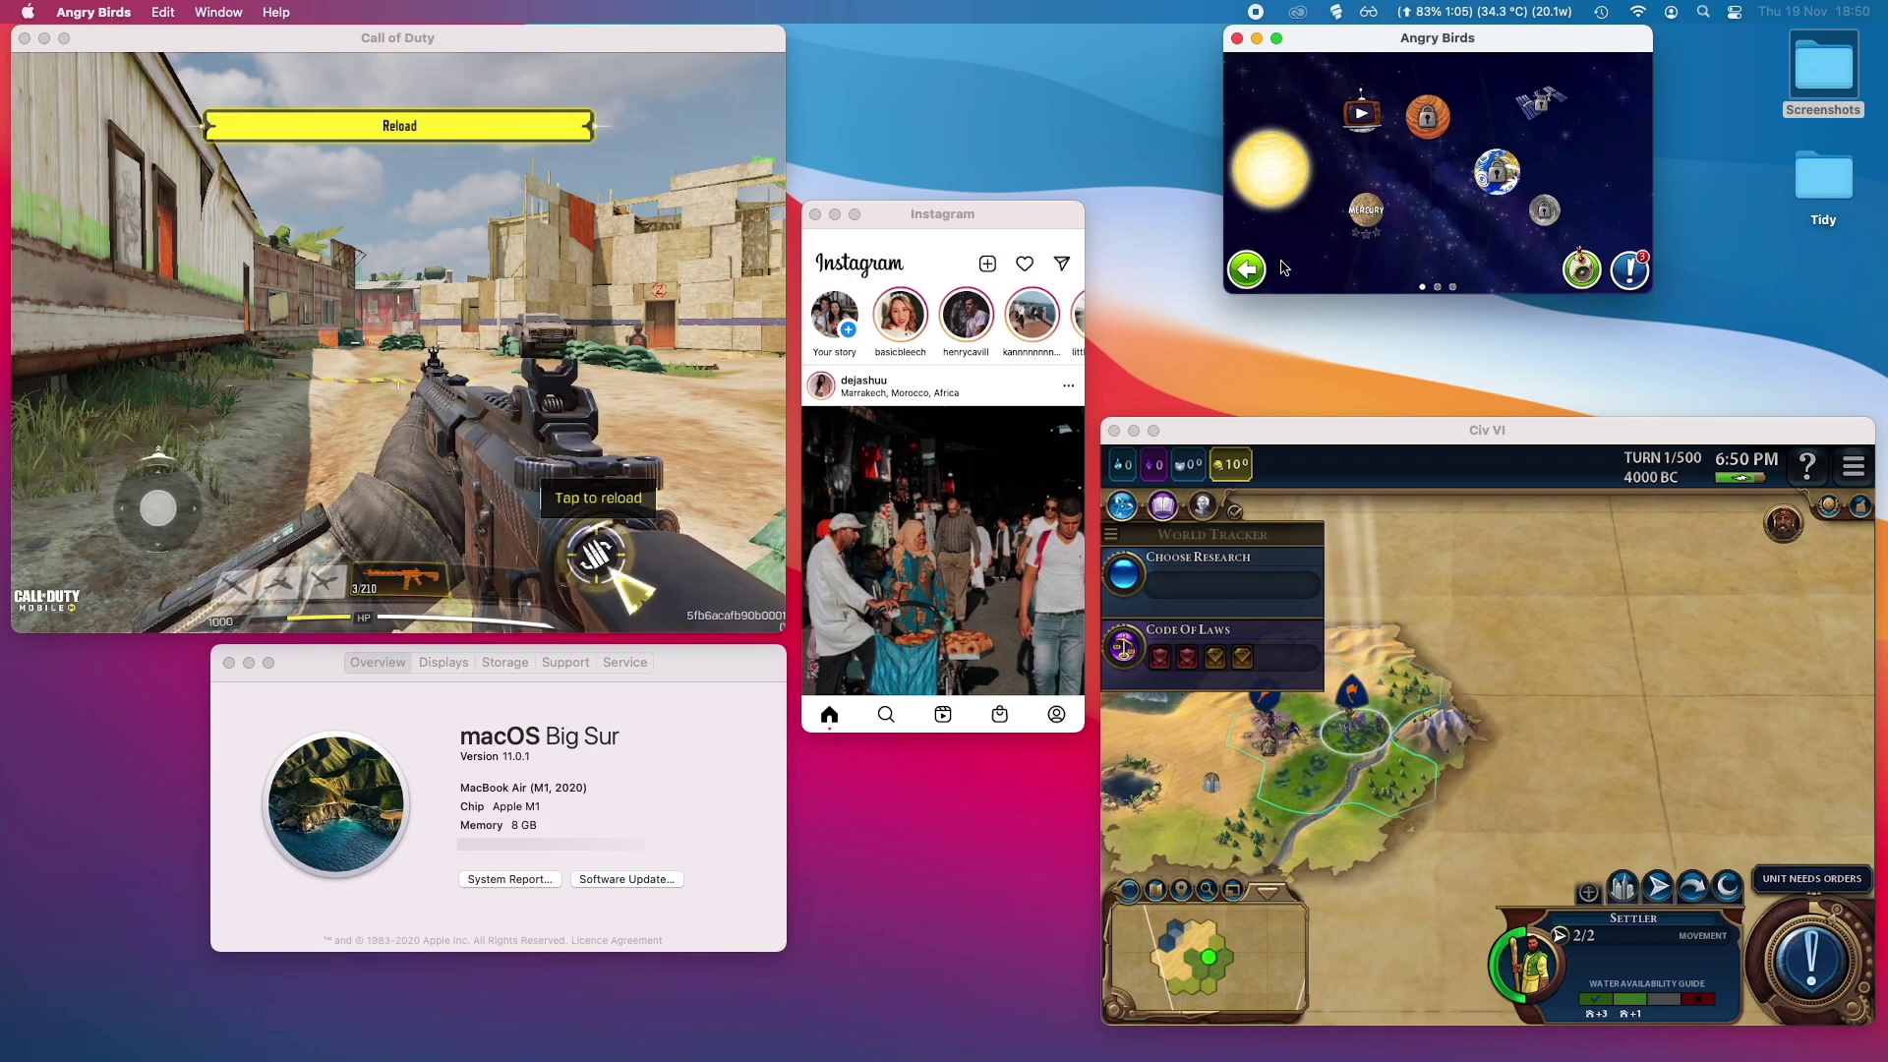
left_click(1247, 269)
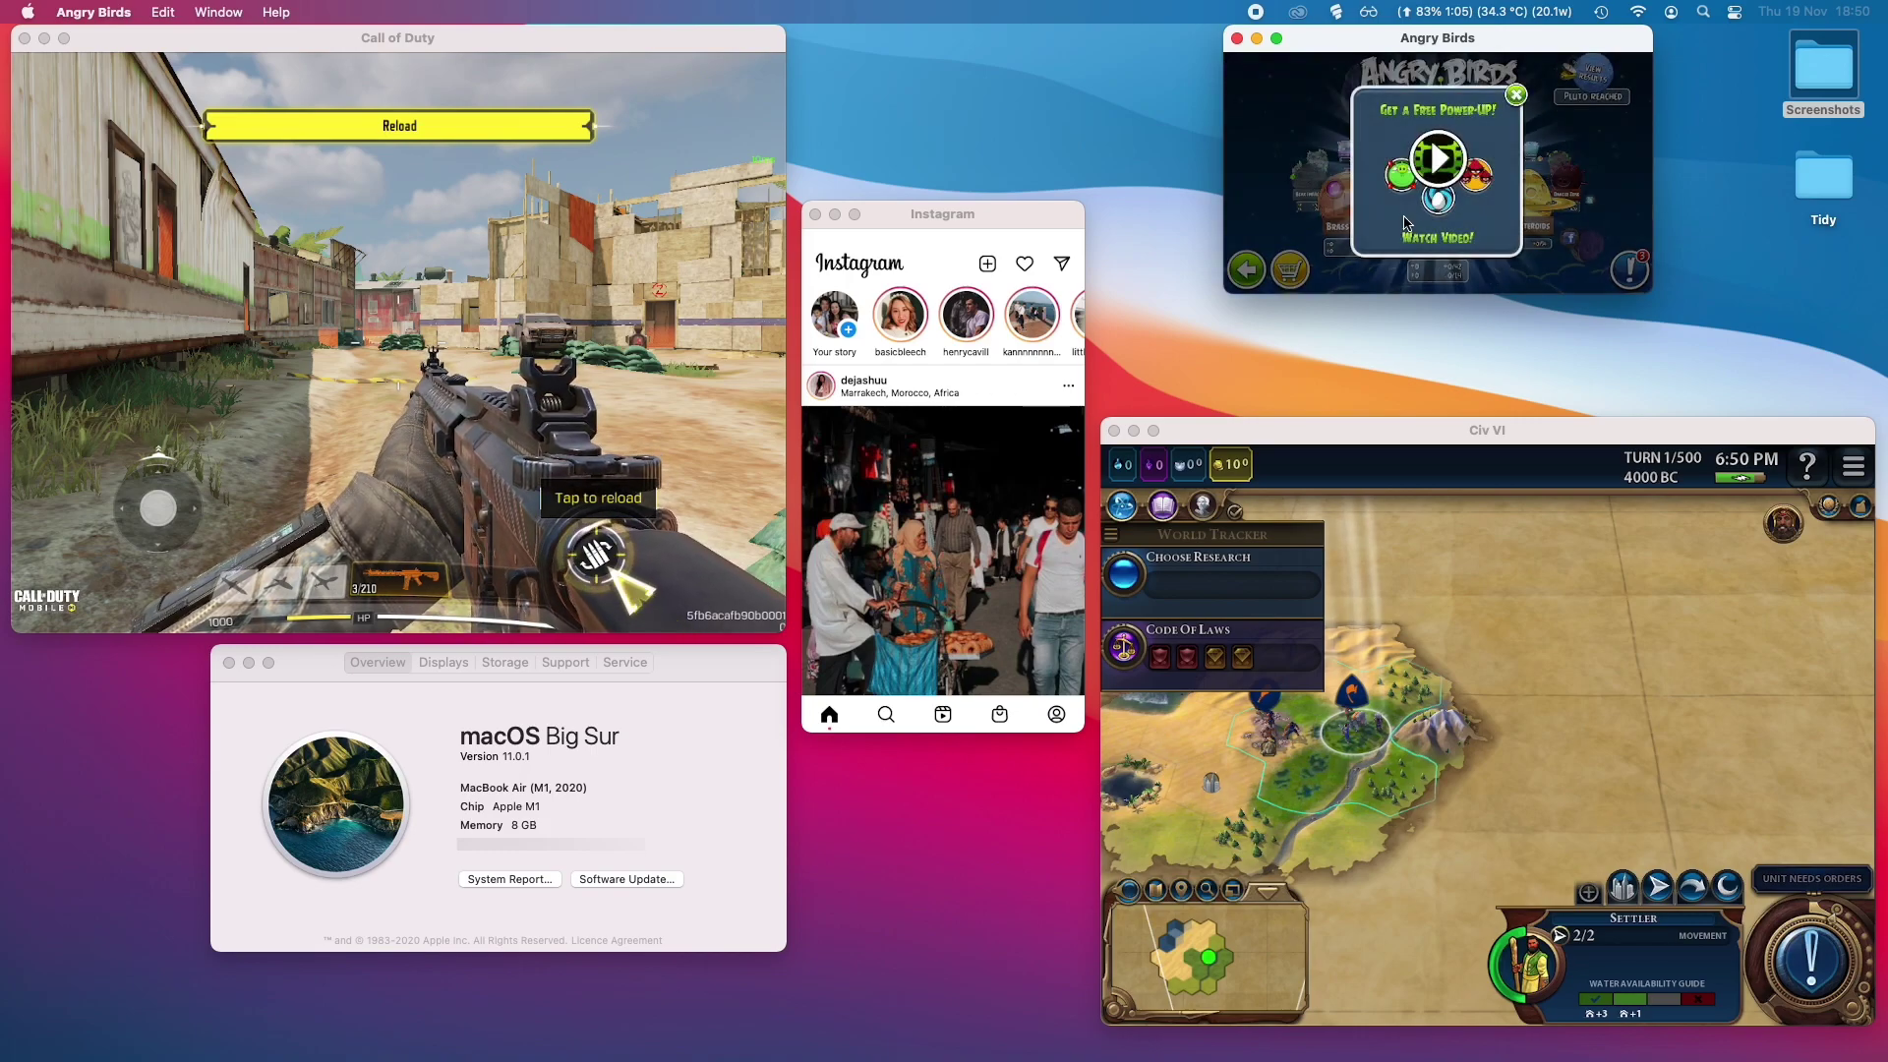
left_click(1515, 96)
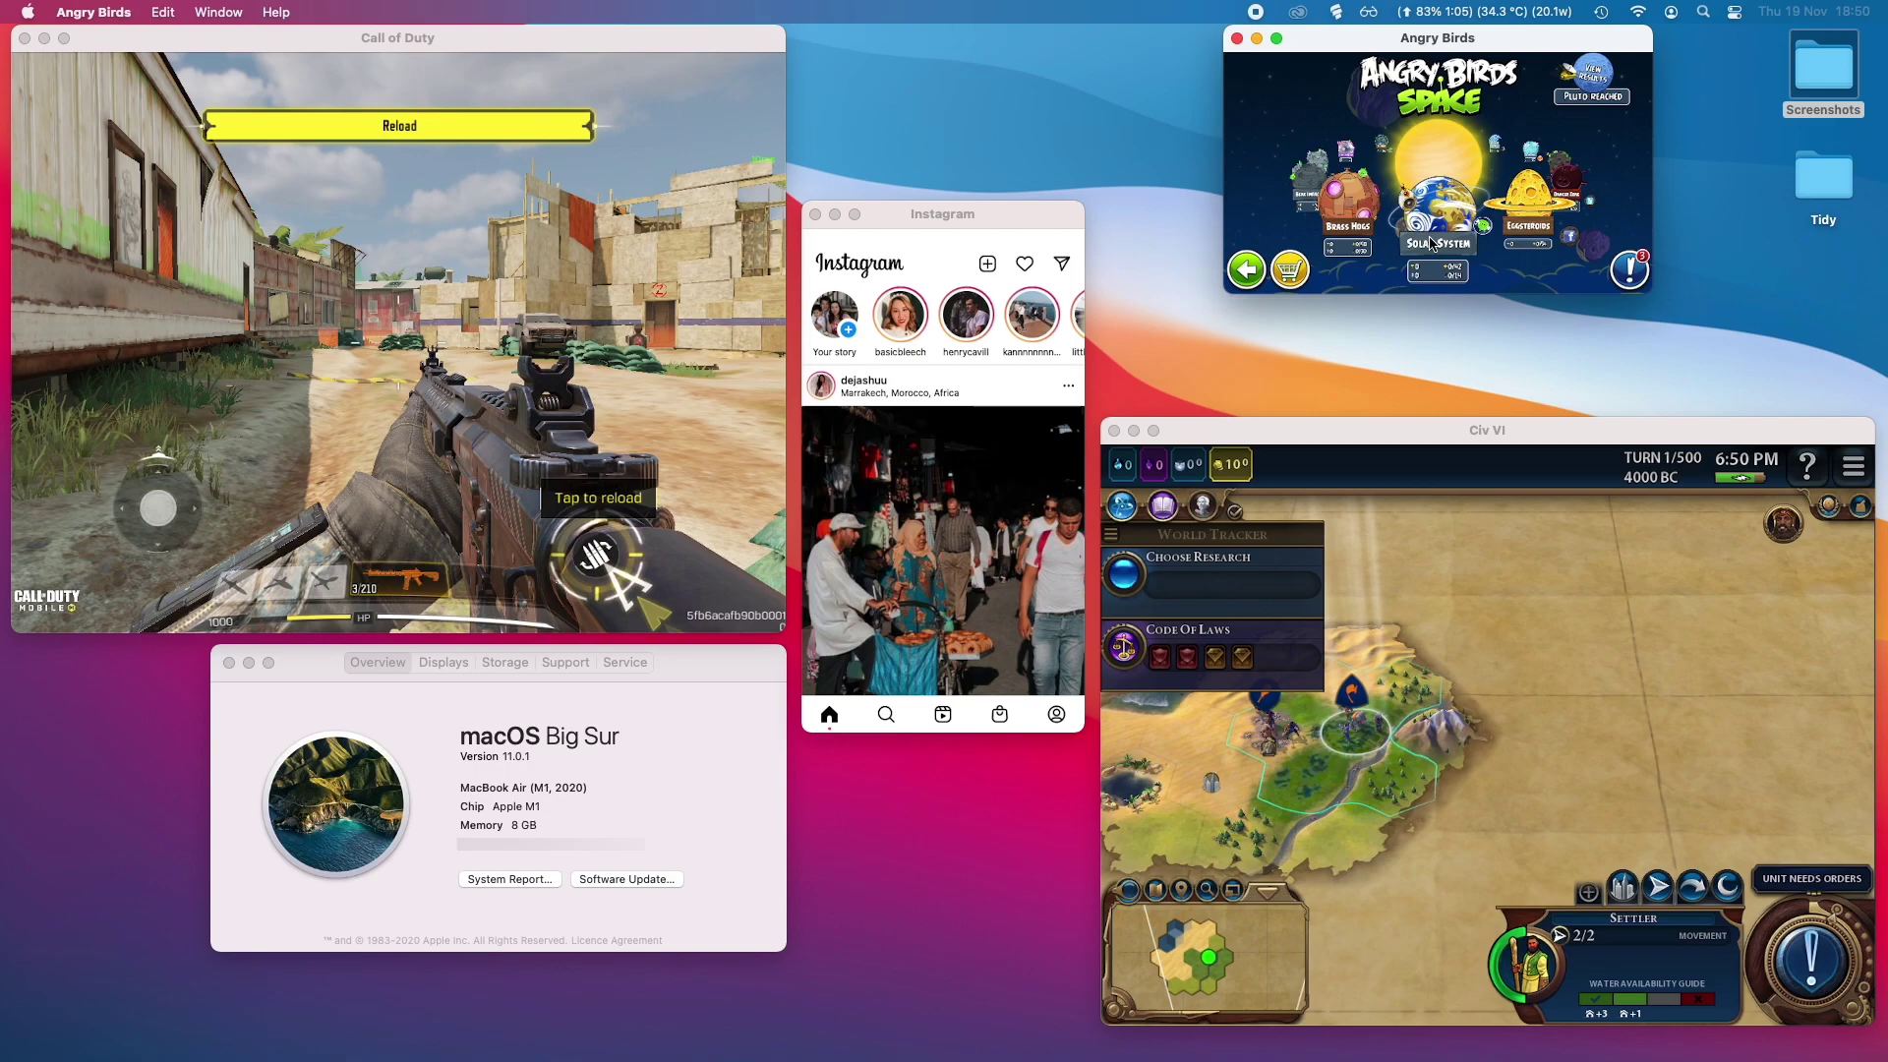
left_click(1354, 223)
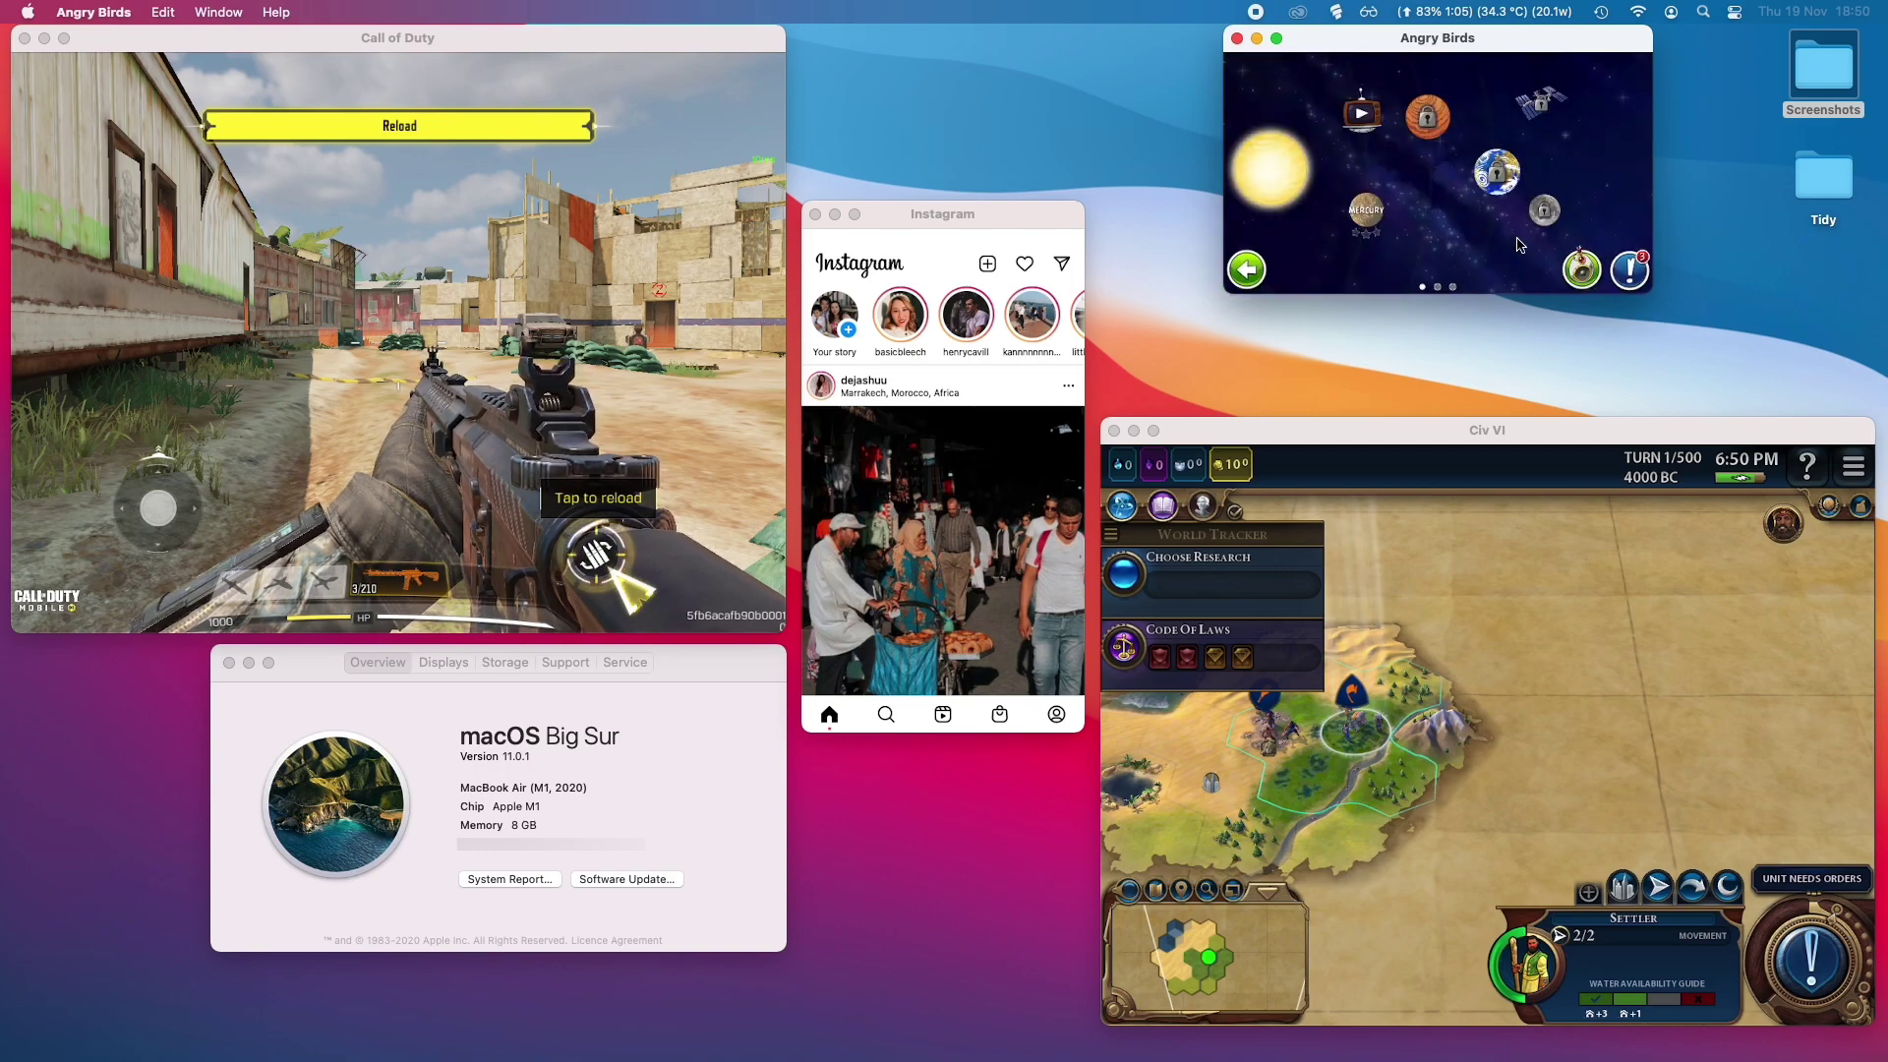
Step: Start the first Mercury level and fling two birds at the pigs
left_click(1362, 212)
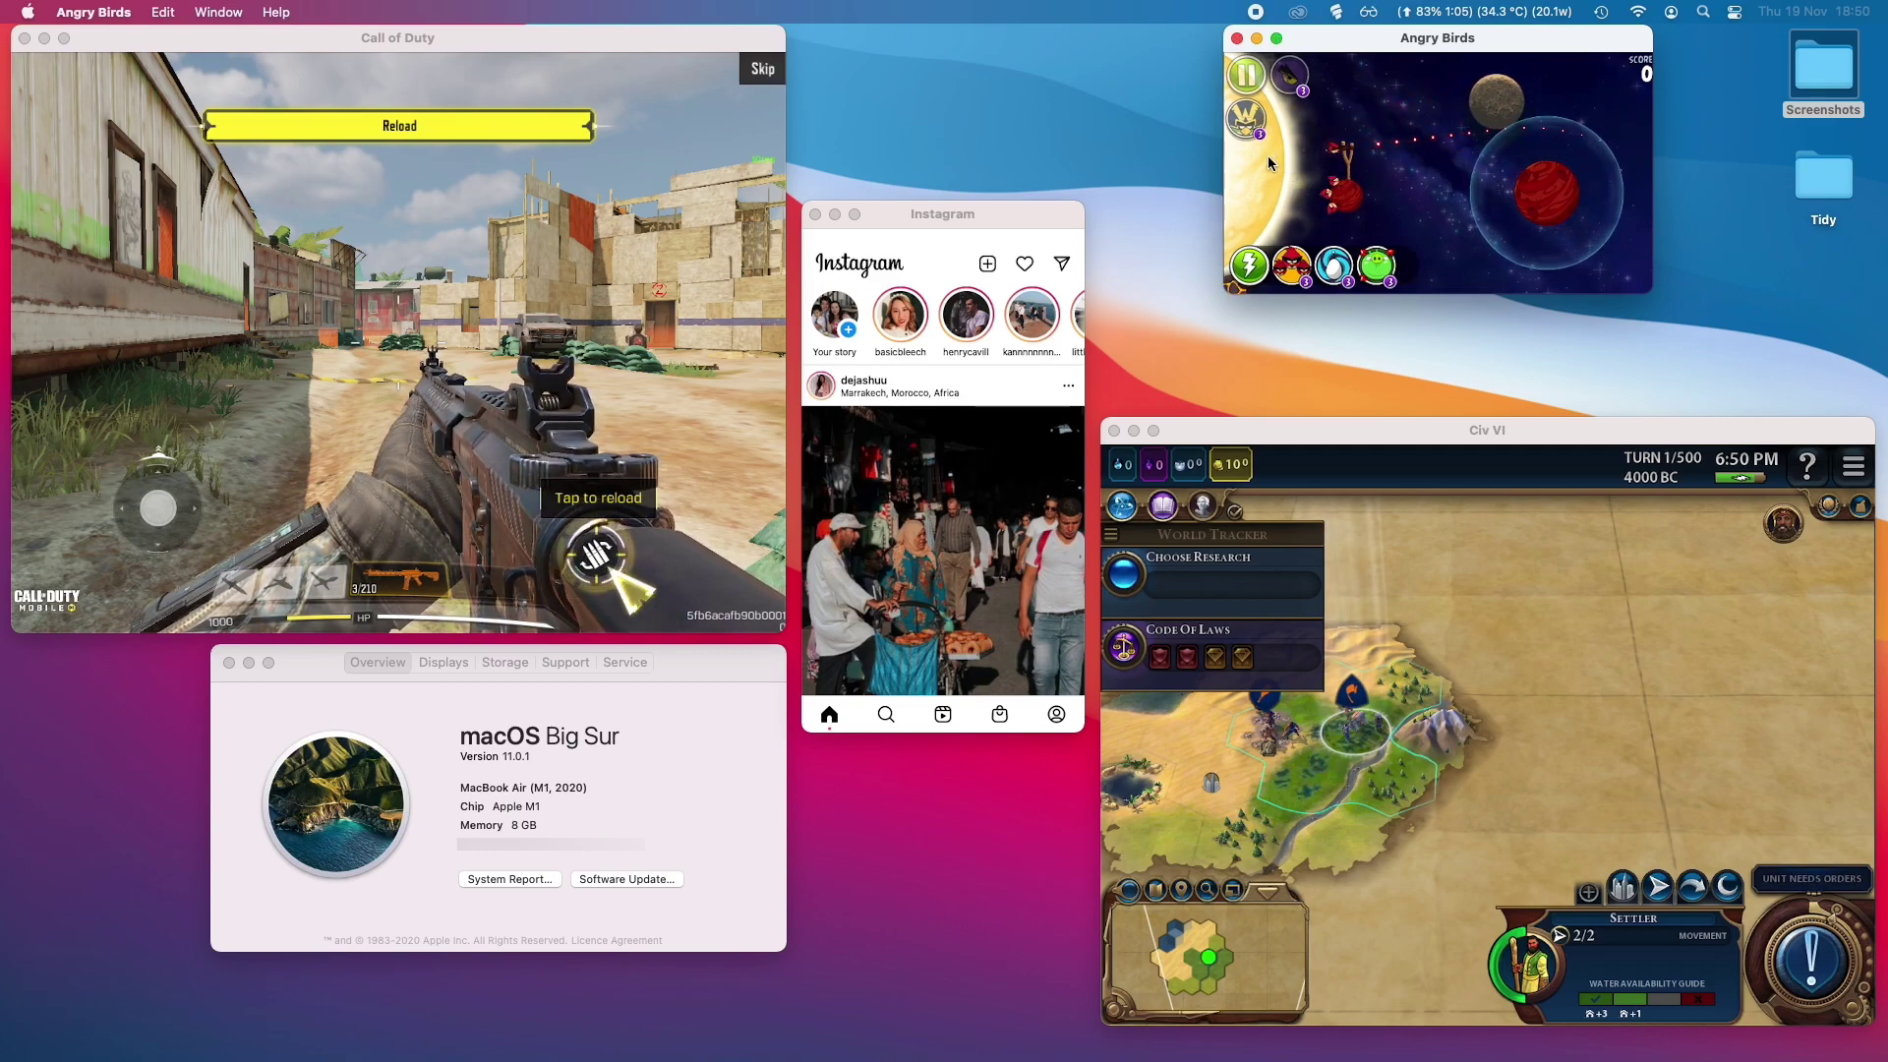
left_click_drag(1269, 163, 1241, 179)
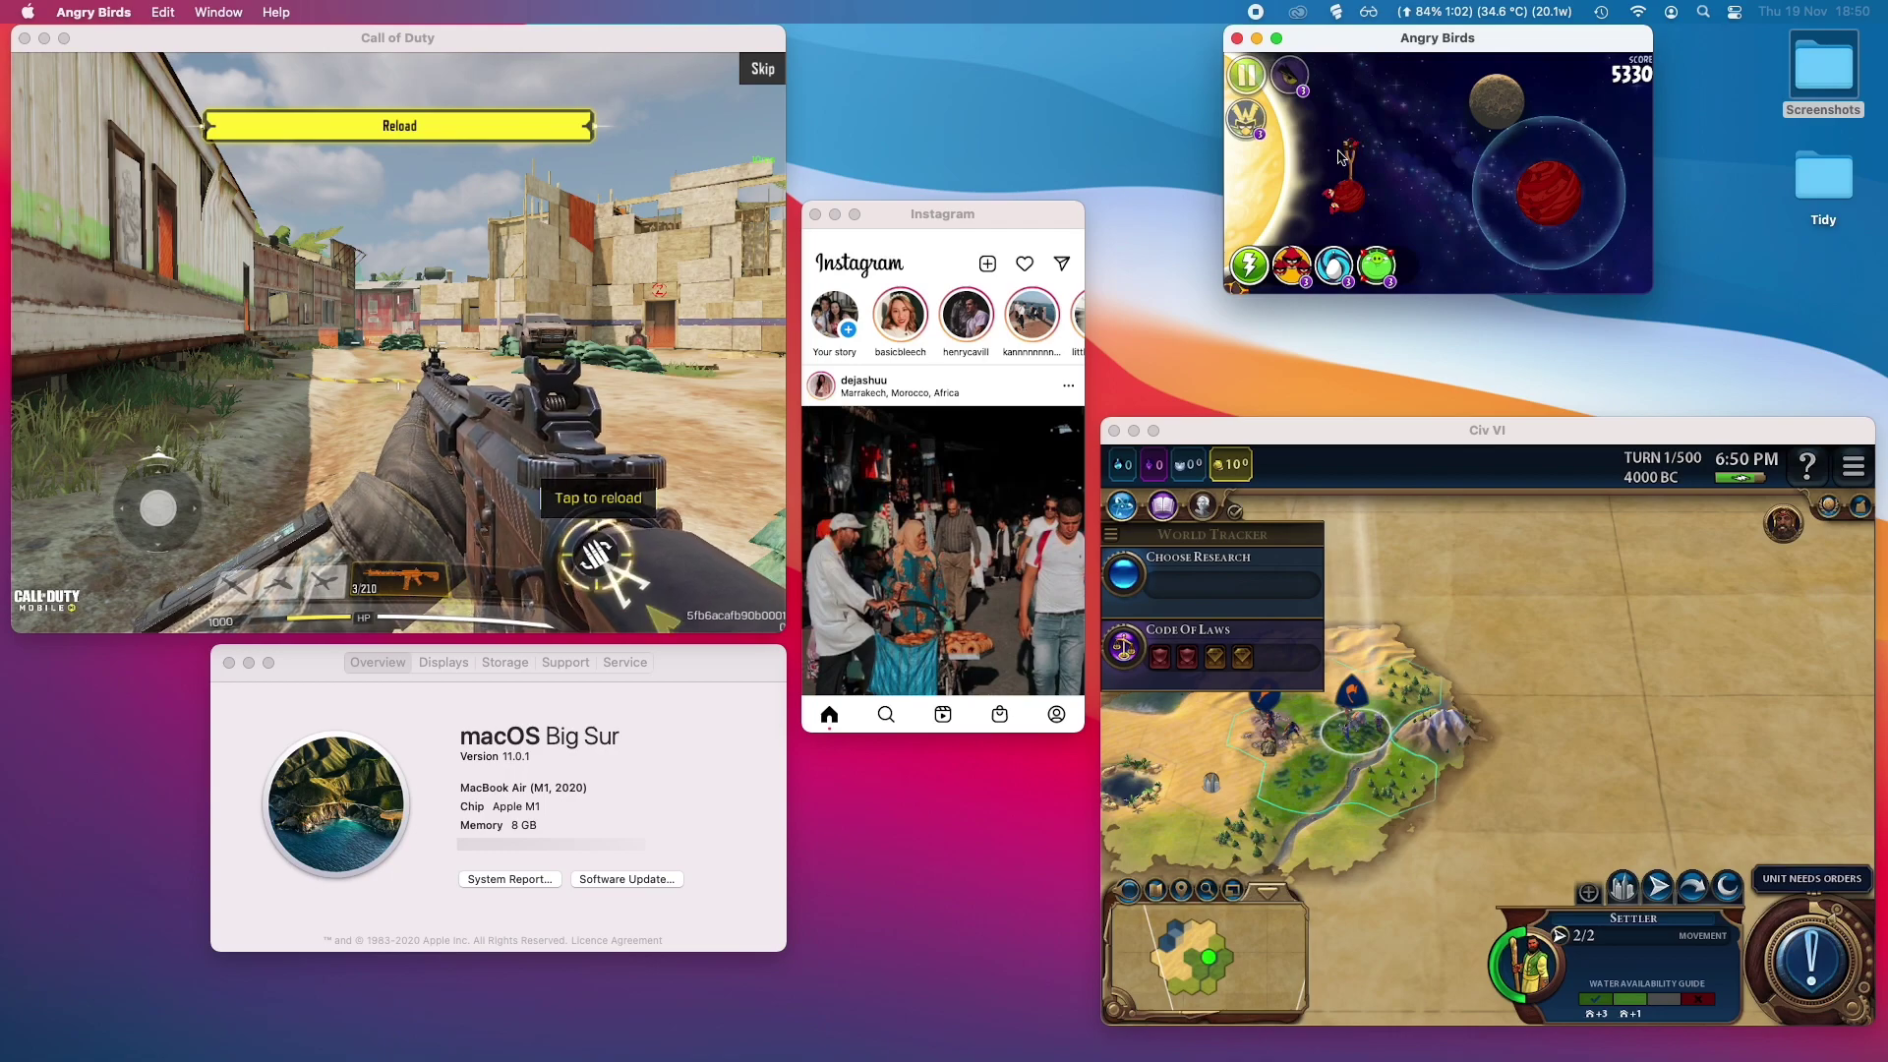
left_click_drag(1286, 155, 1287, 155)
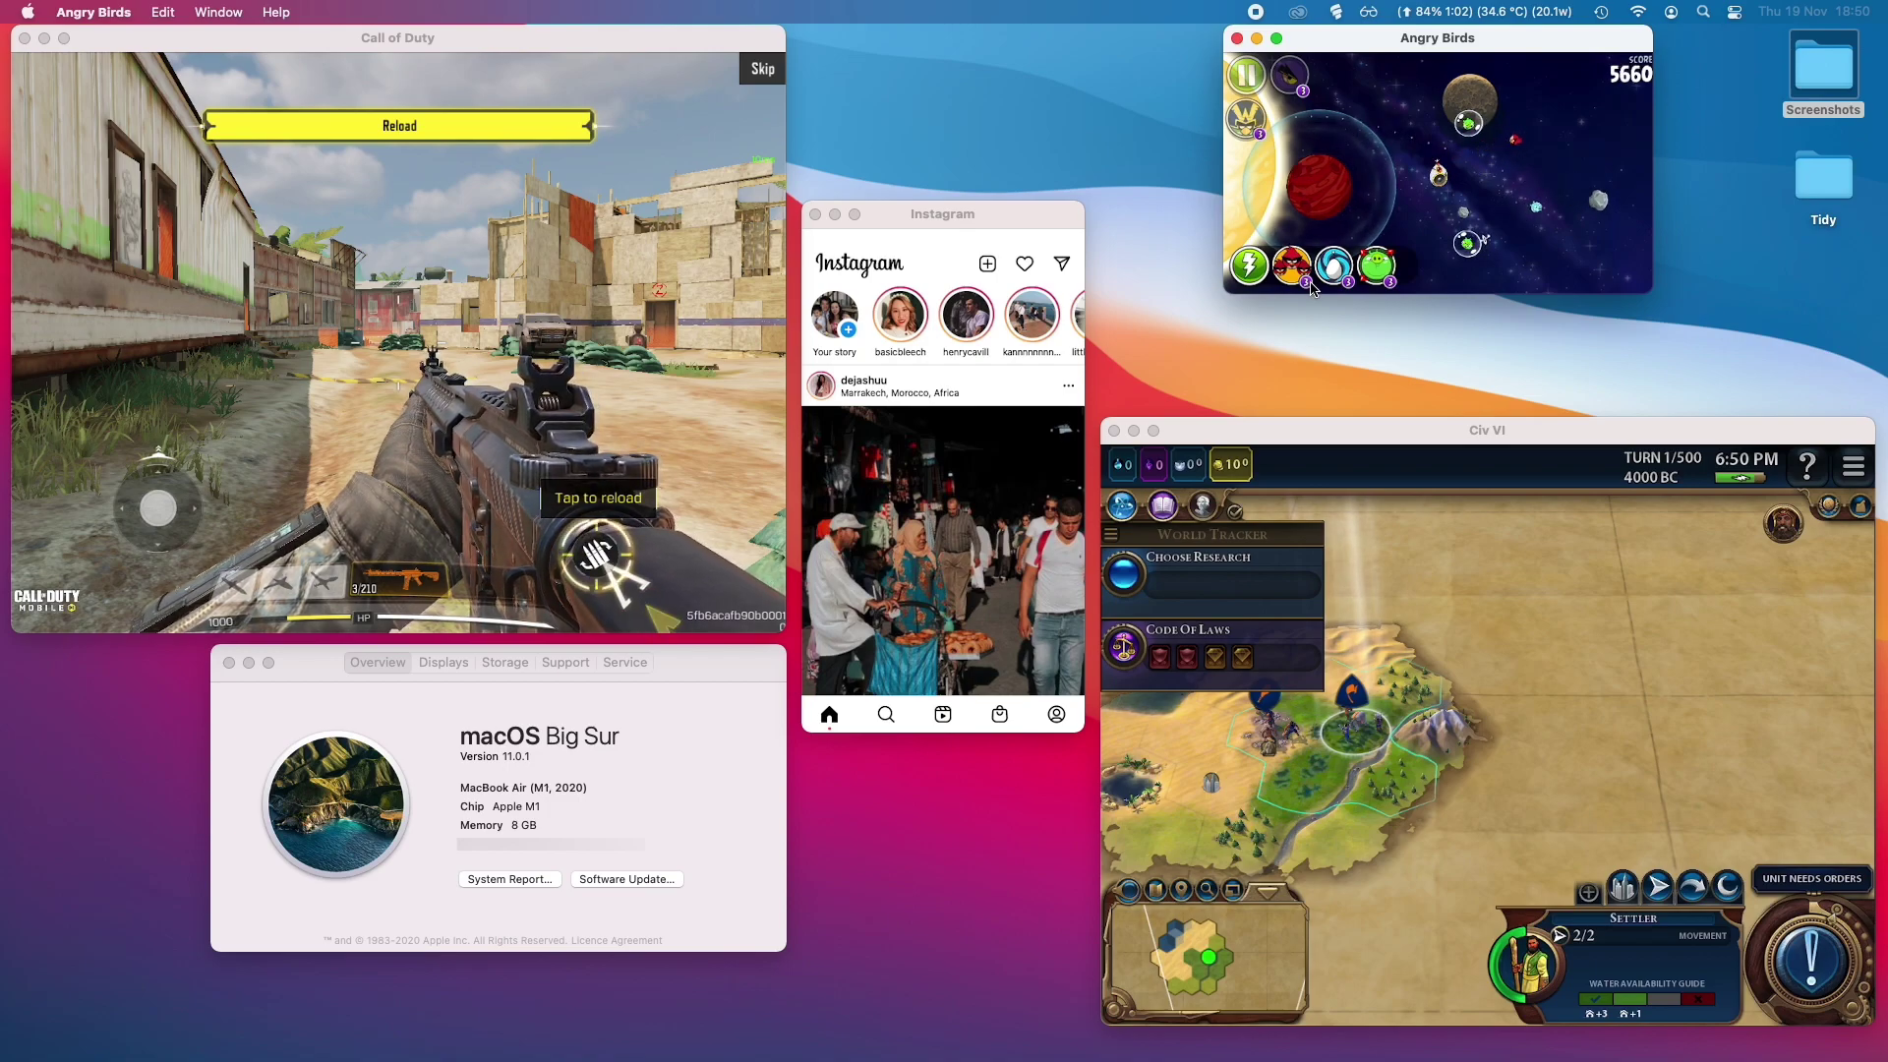
Step: Move the settler, move the warrior one tile southwest, then select the settler
left_click(1386, 429)
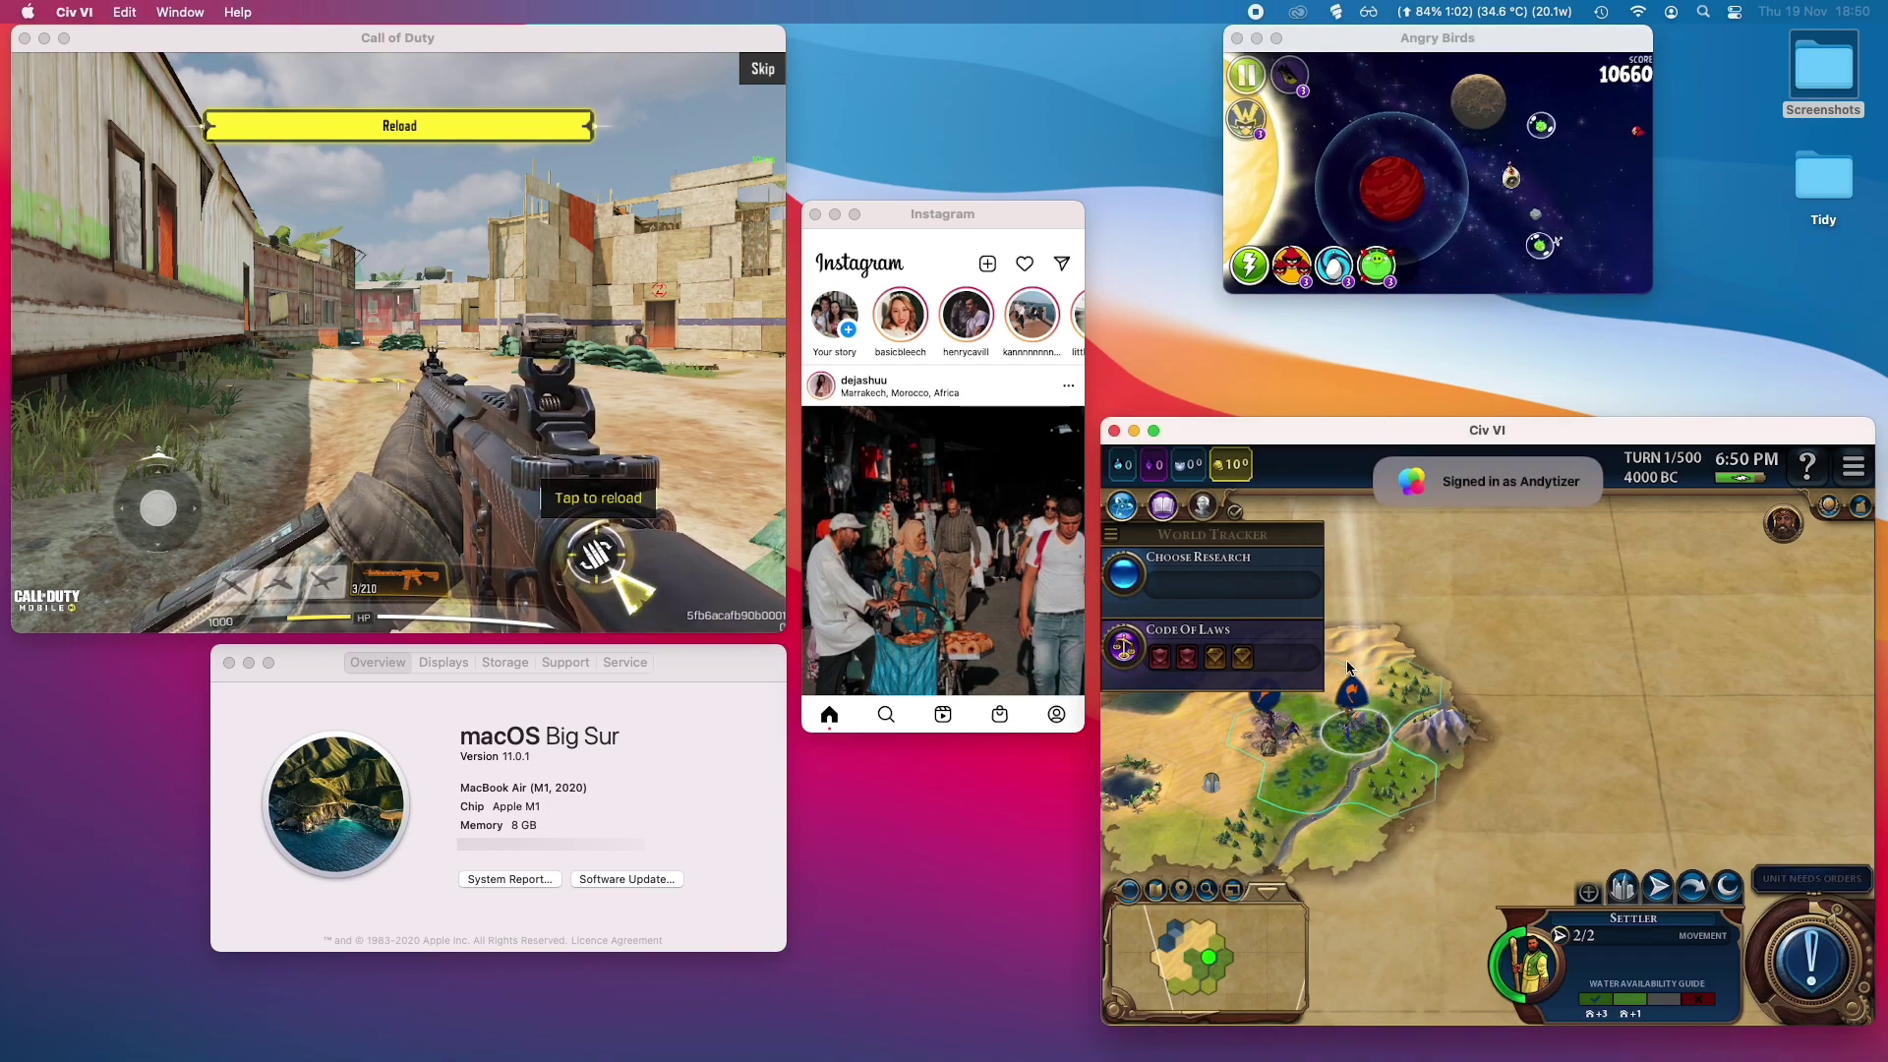
right_click(1321, 772)
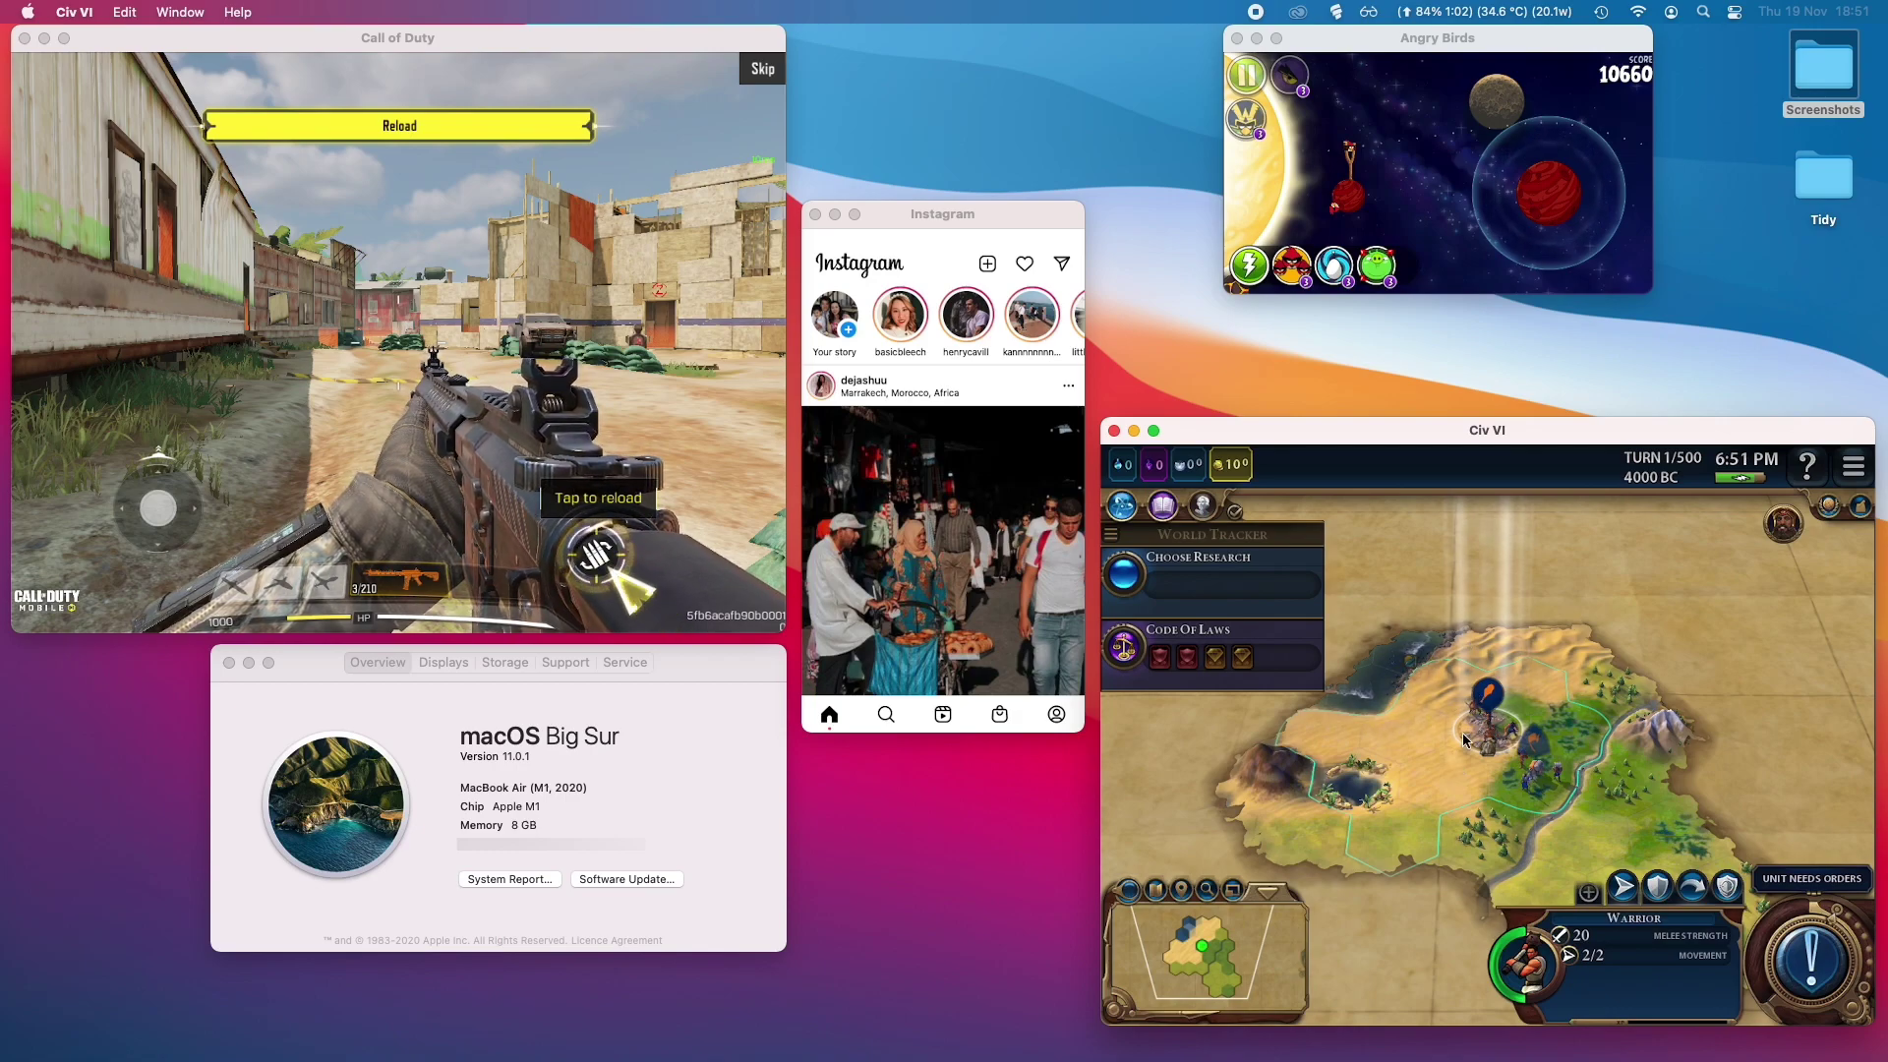
right_click(1467, 775)
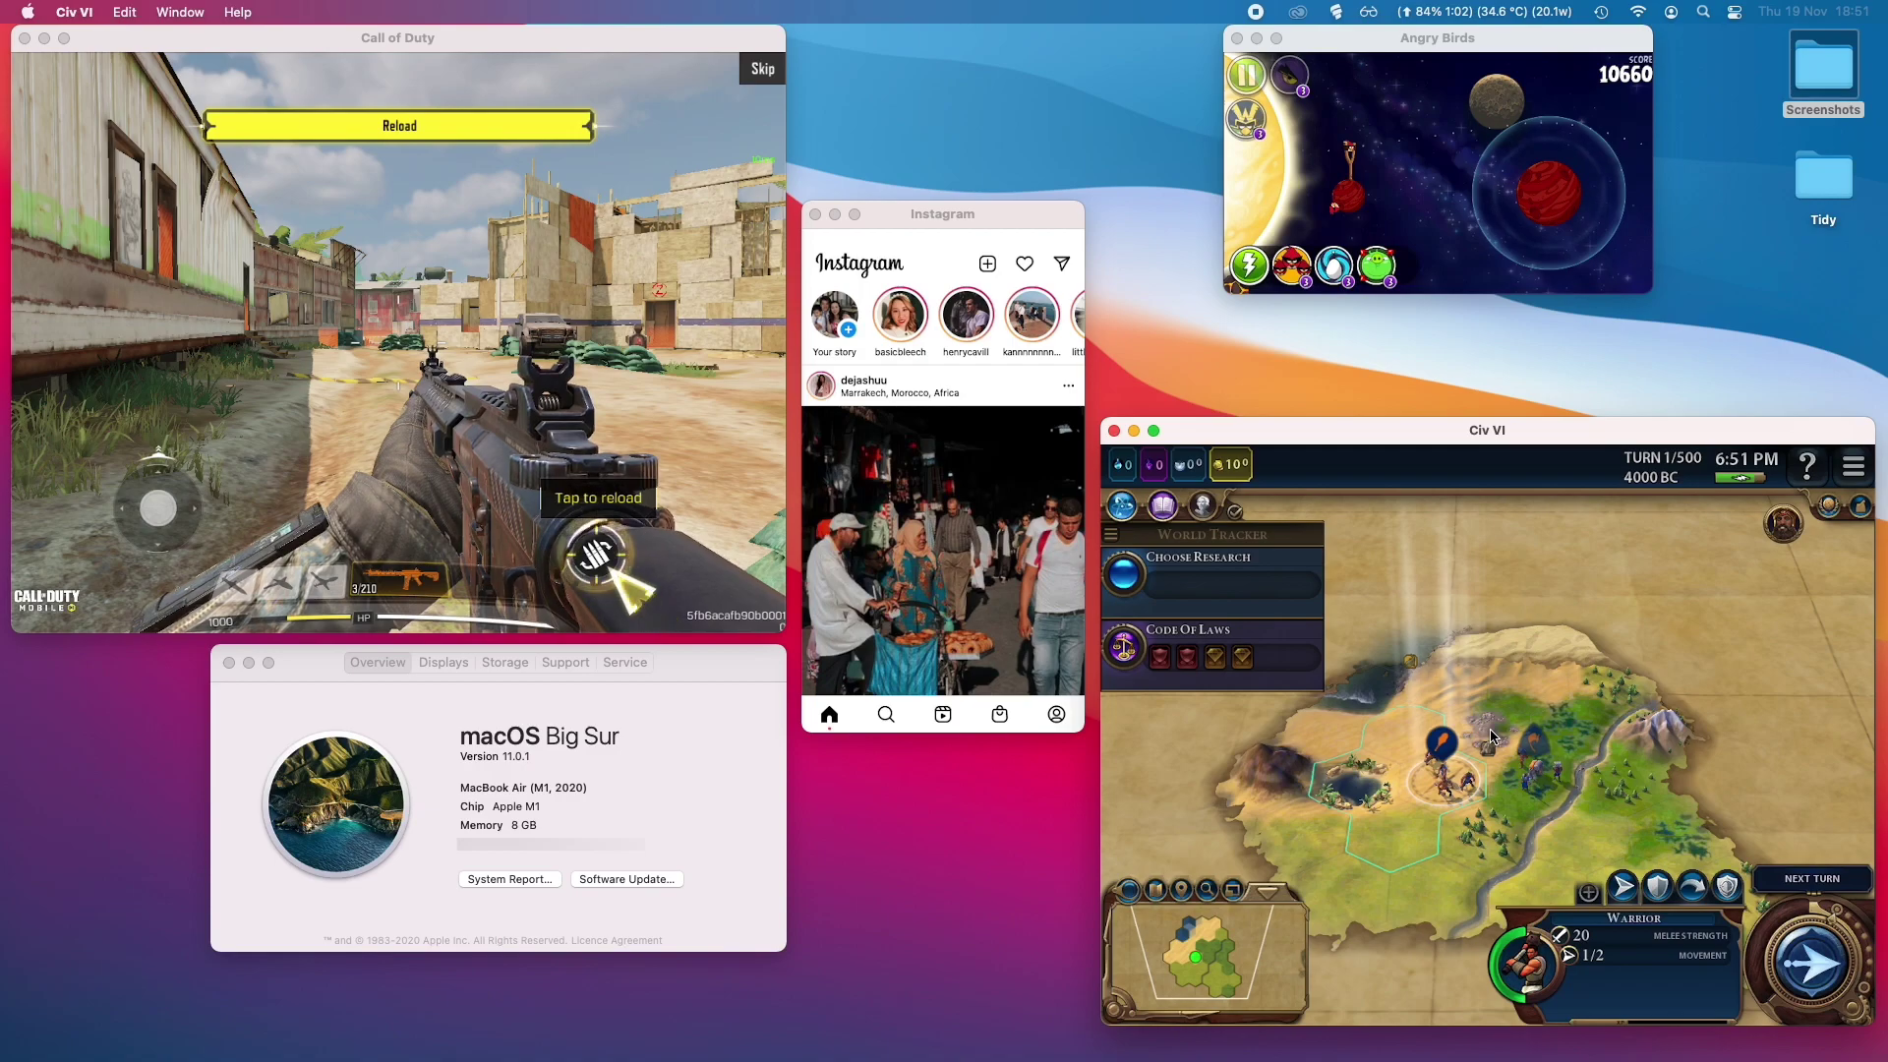
left_click(1525, 793)
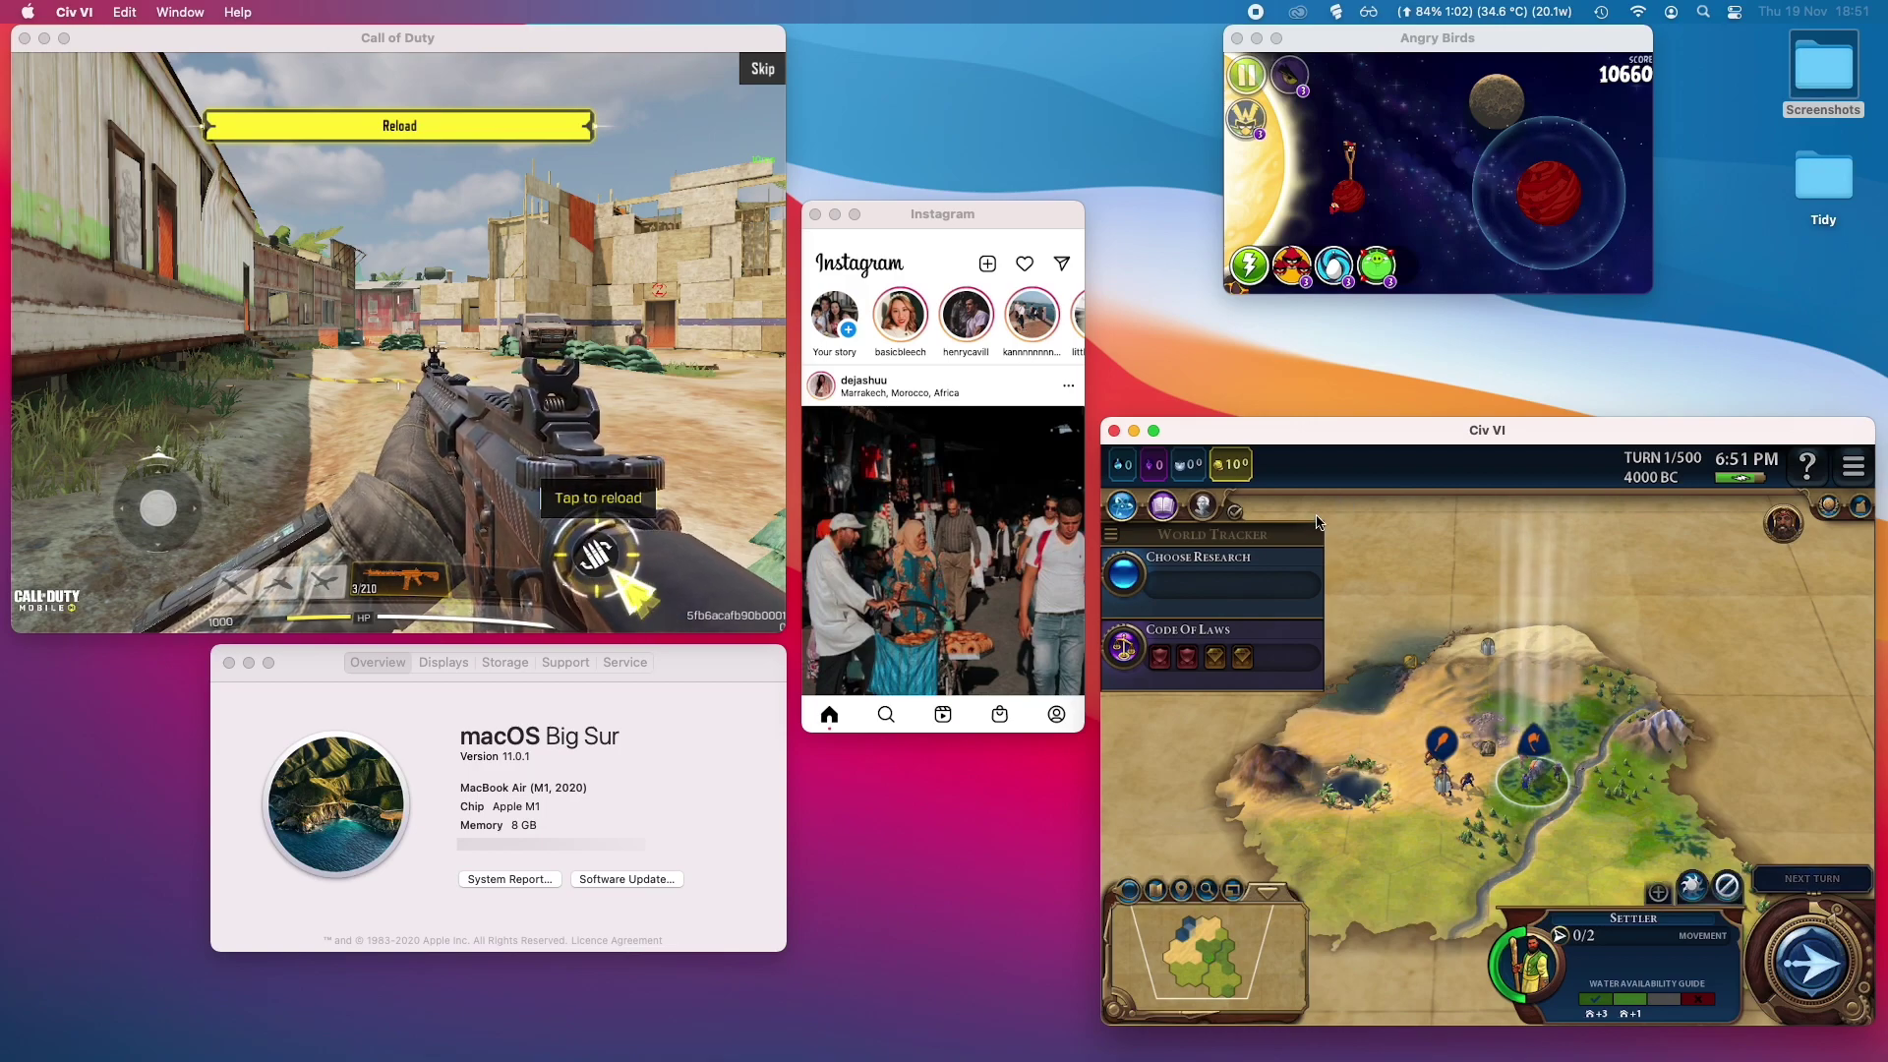
key("Escape")
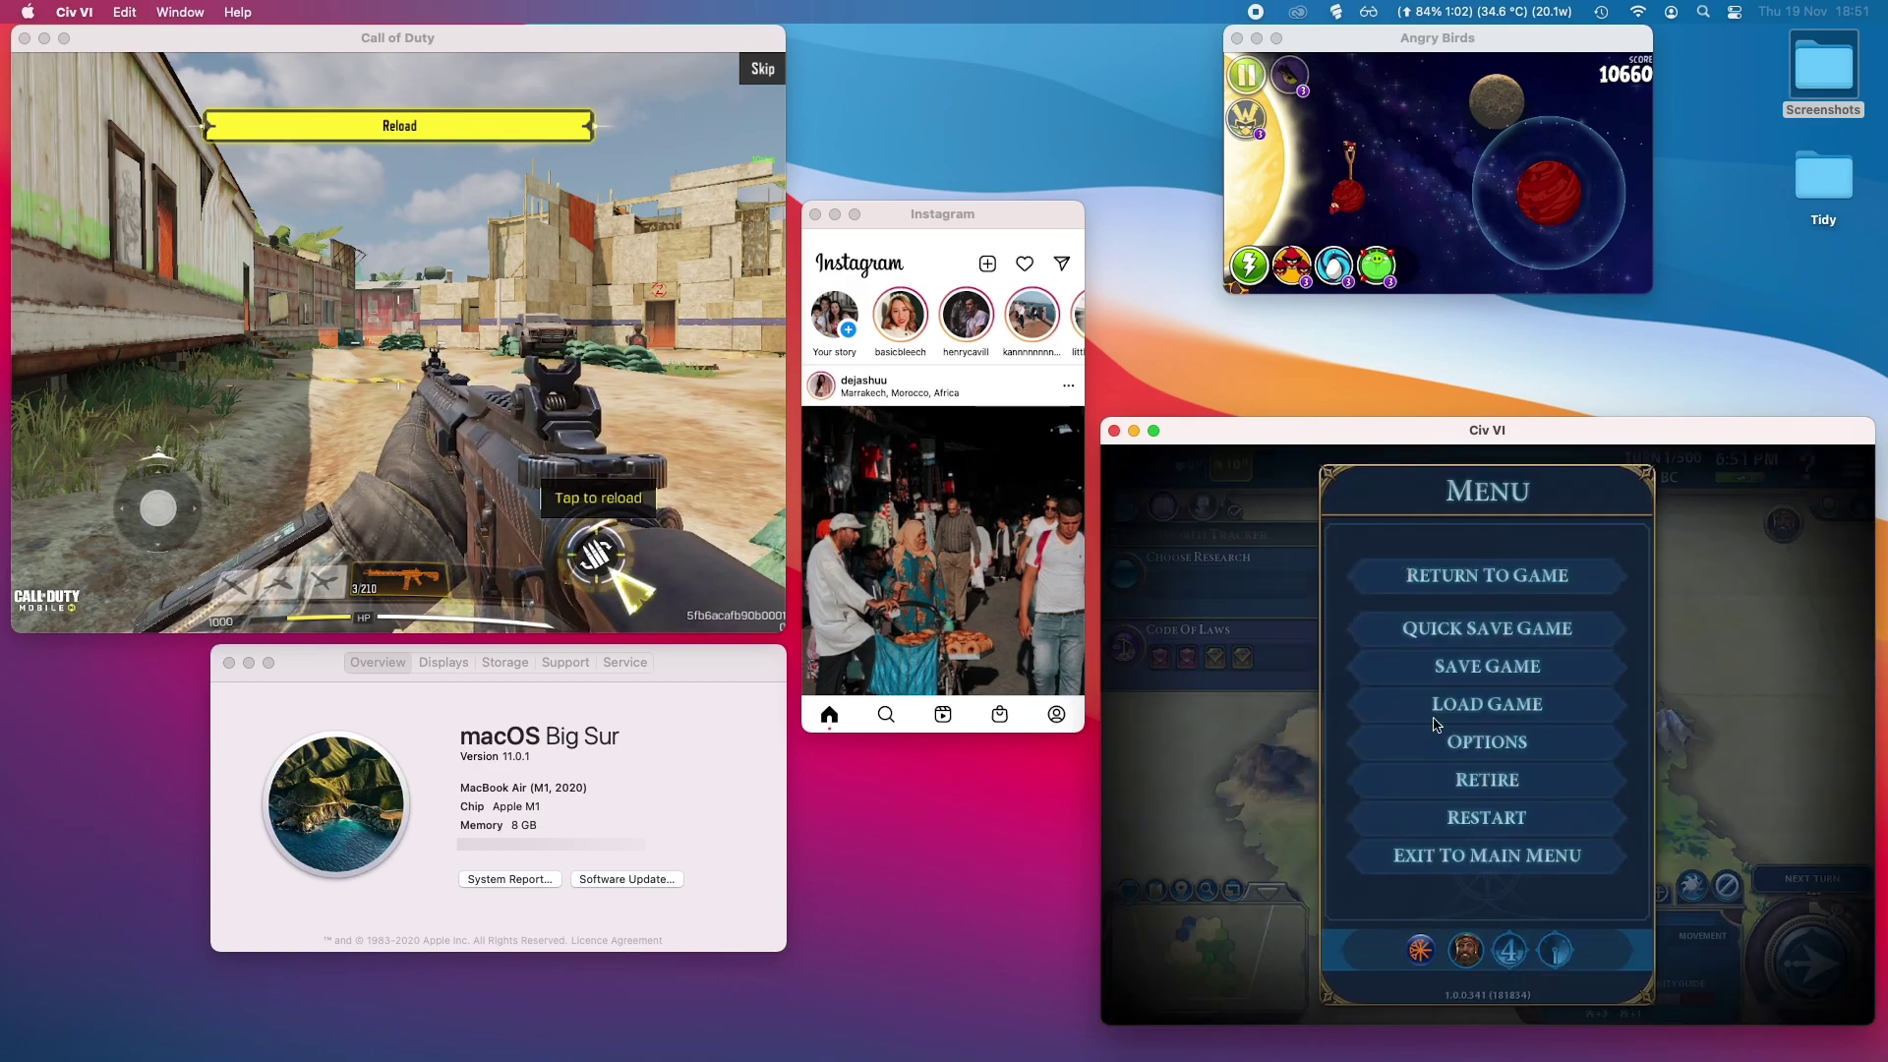
left_click(1449, 742)
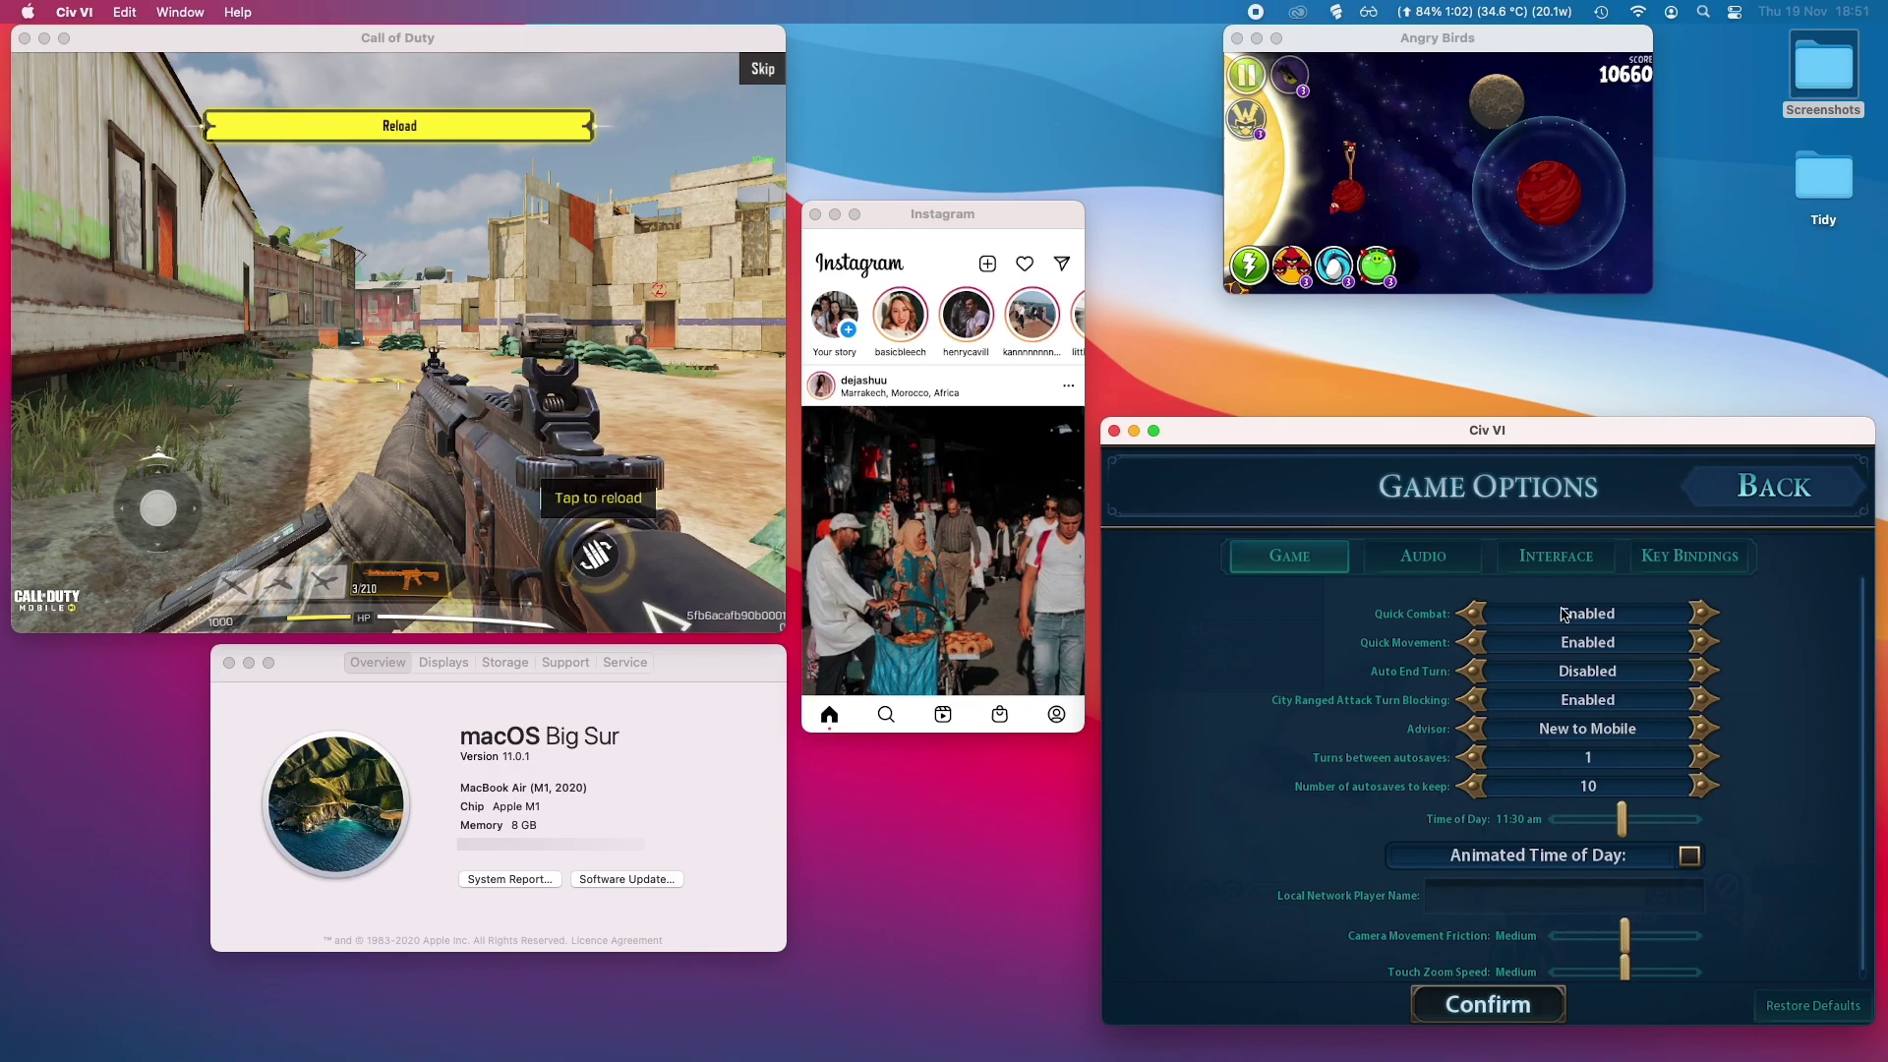
left_click(1727, 572)
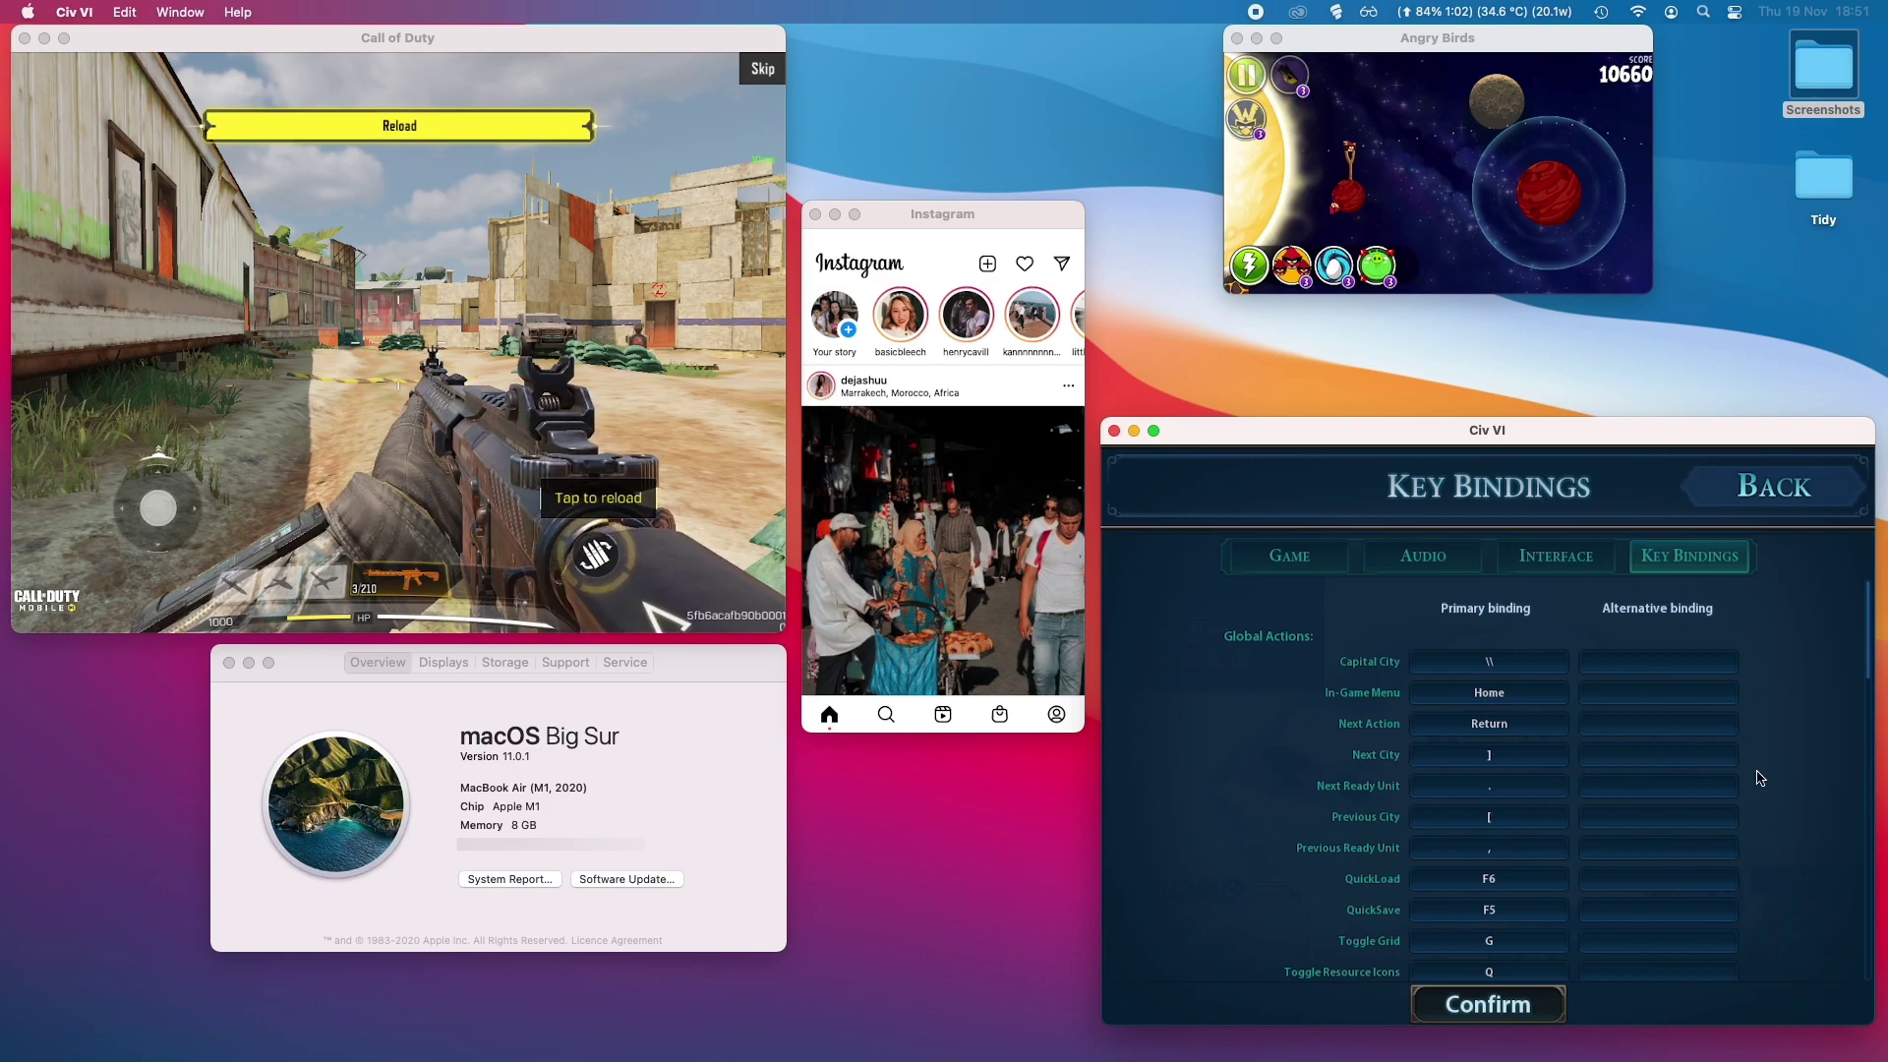
scroll(1684, 786, "down", 5)
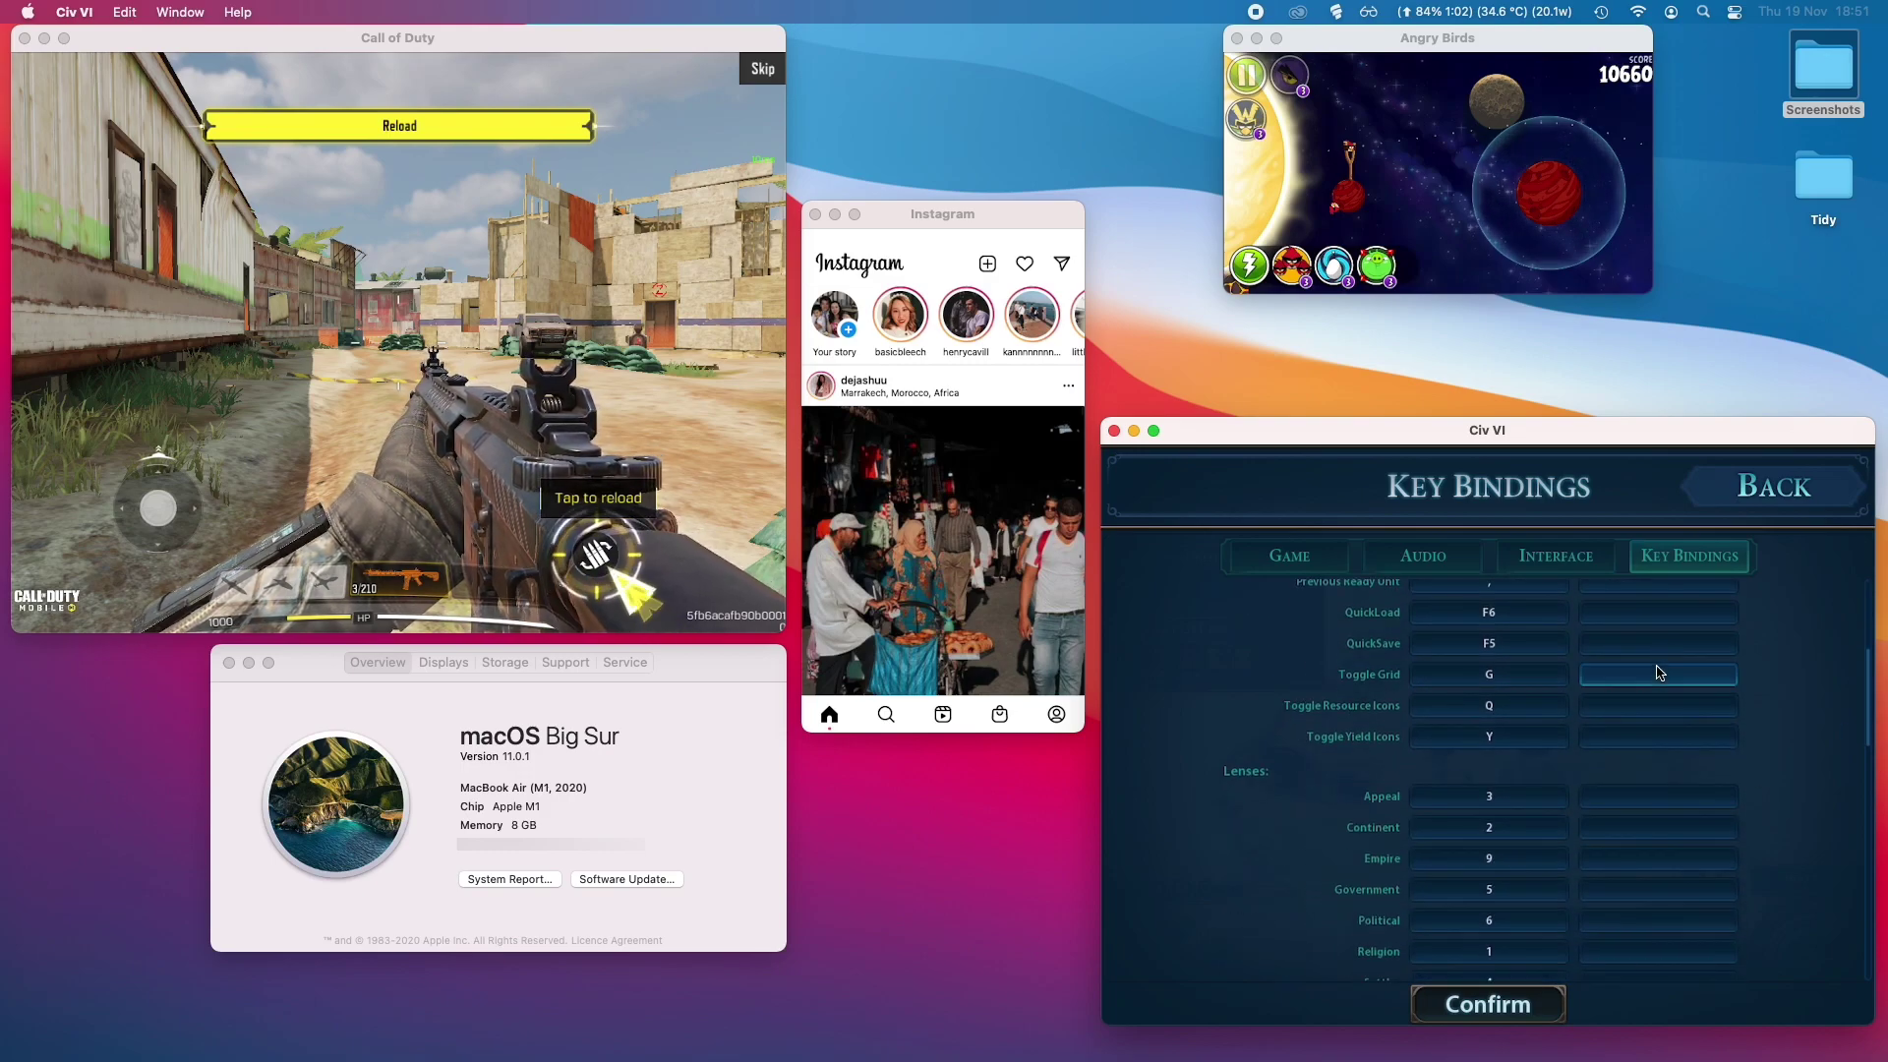
scroll(1656, 747, "up", 3)
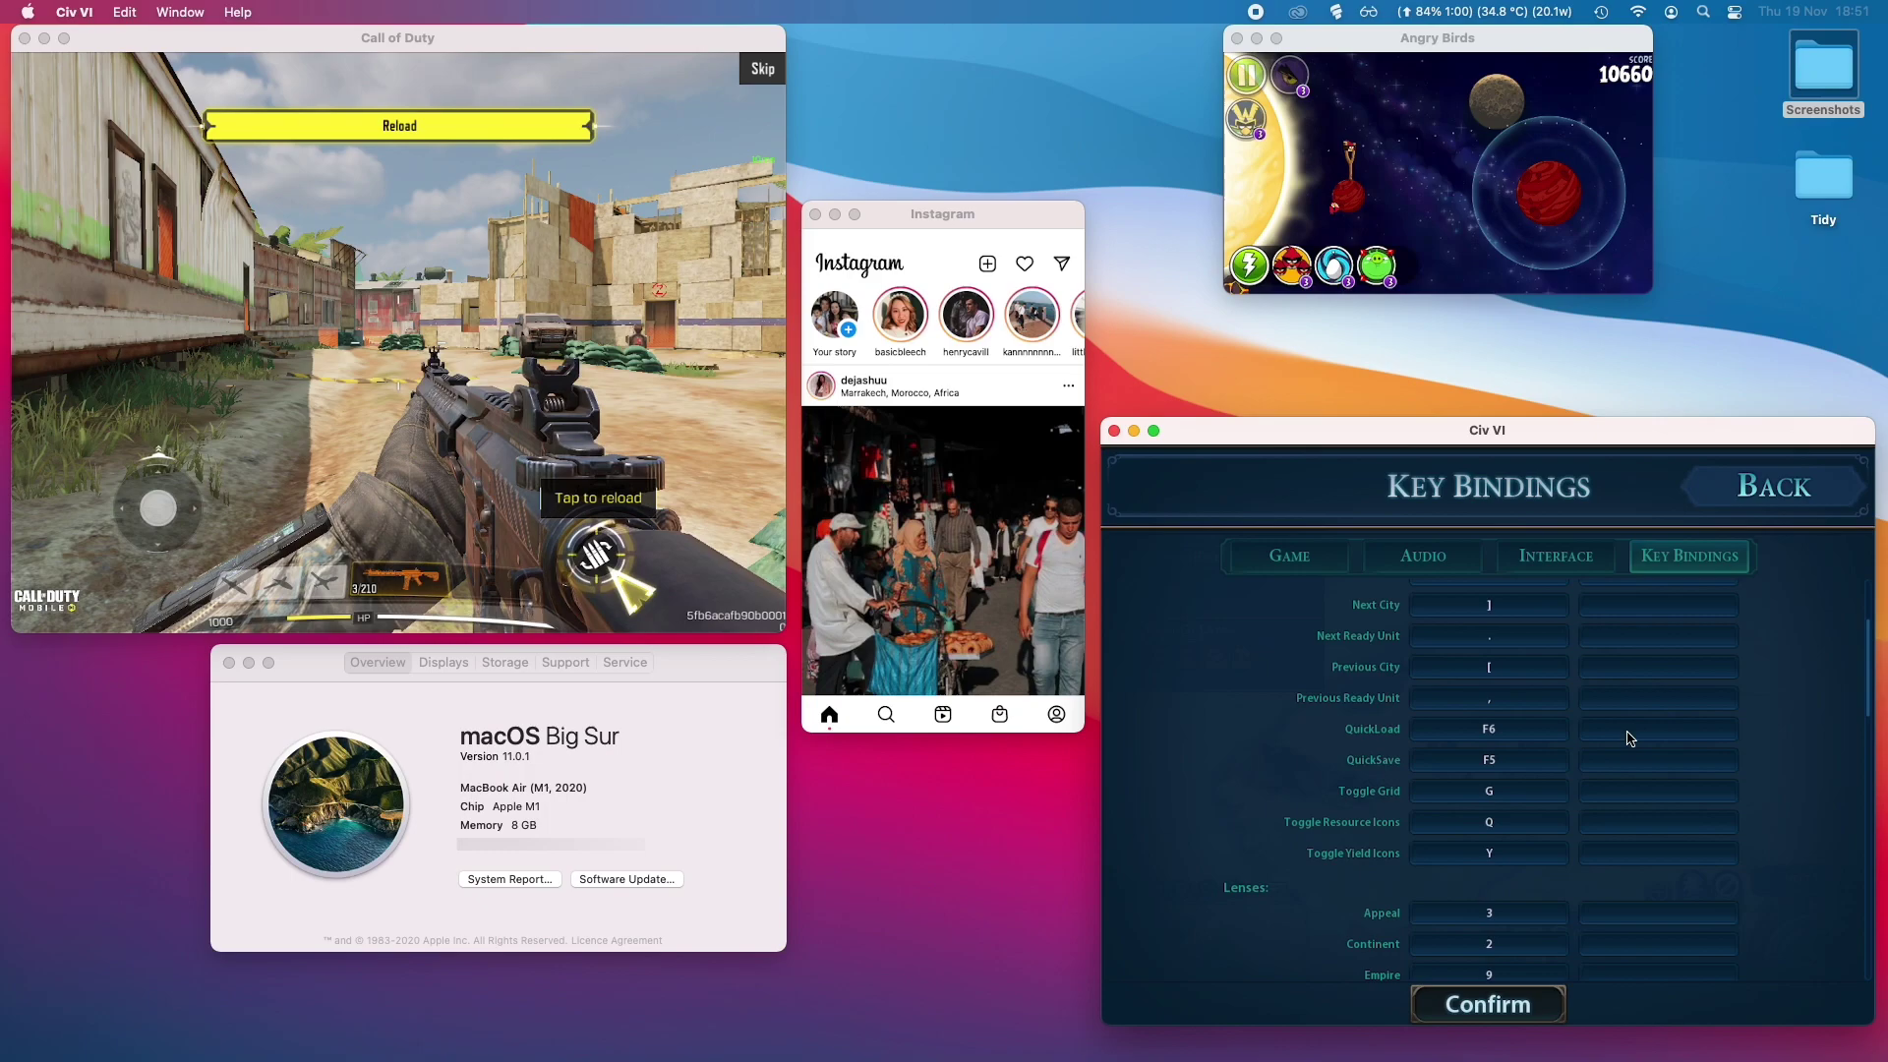
scroll(1576, 747, "up", 2)
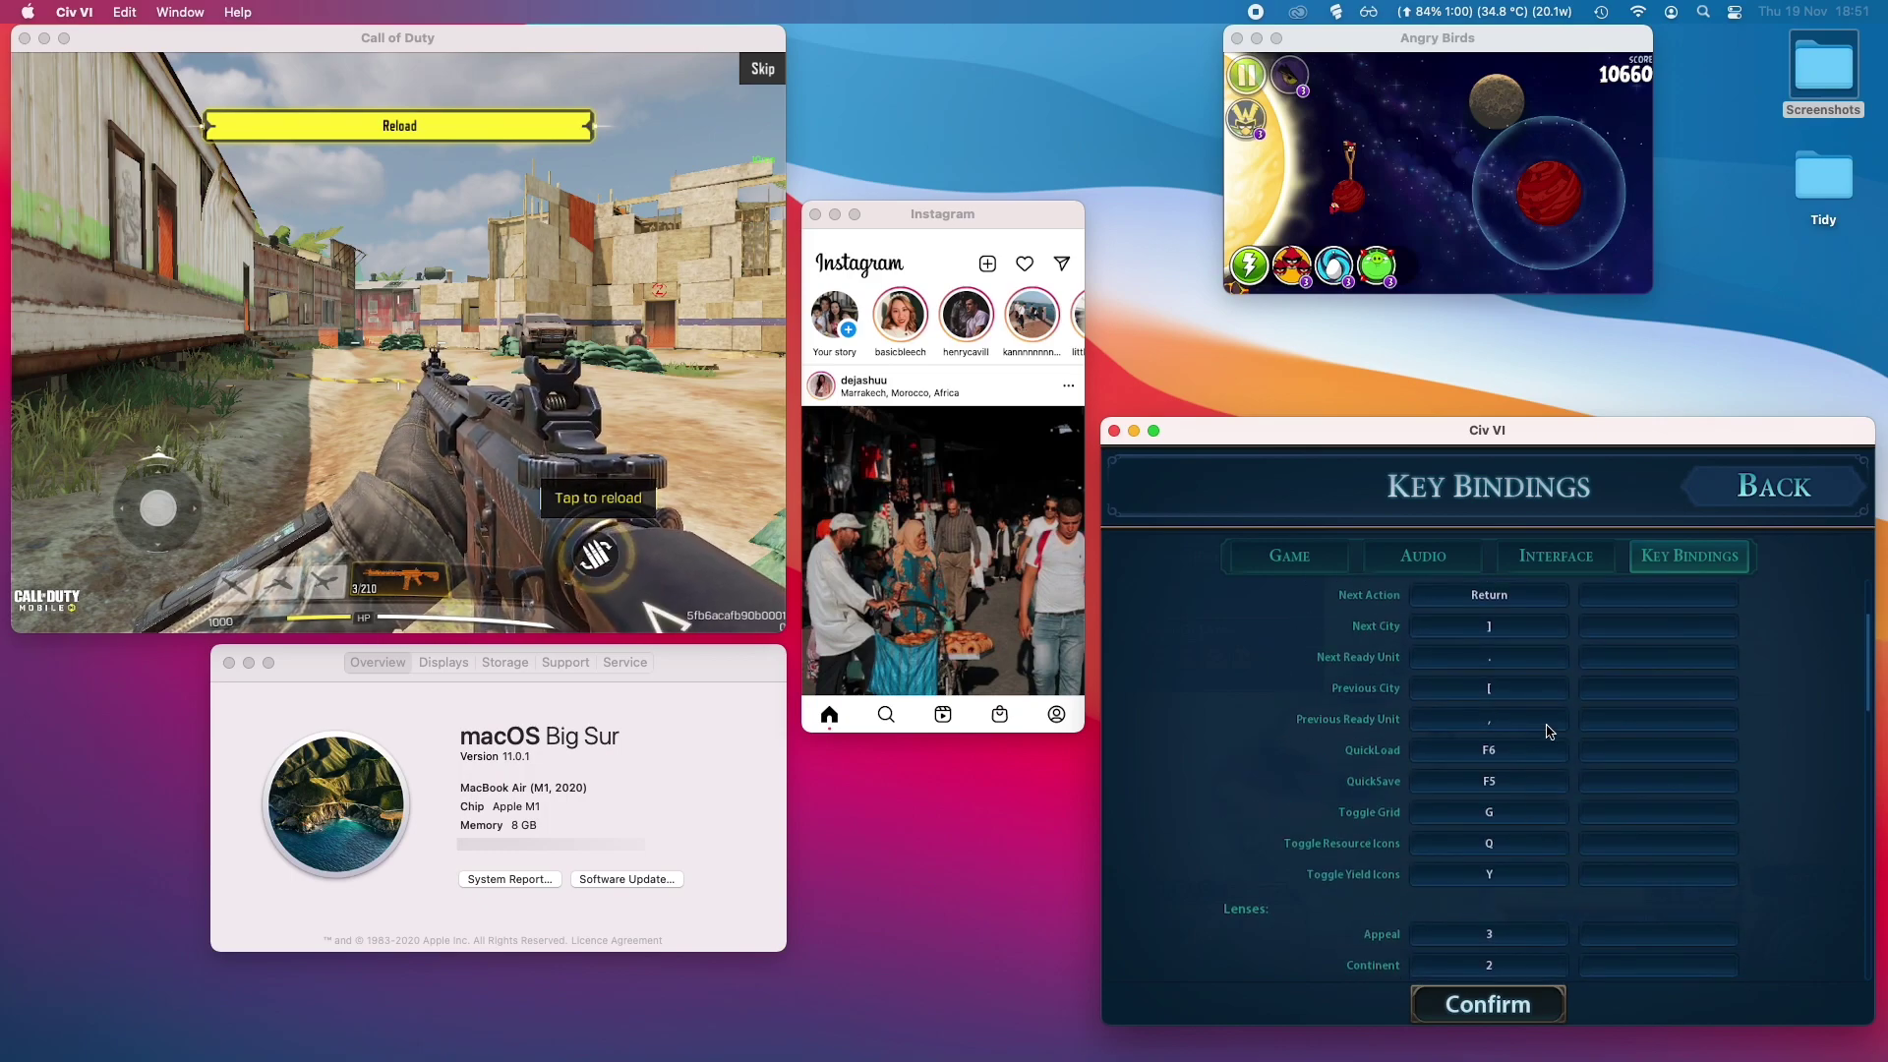
scroll(1549, 822, "up", 2)
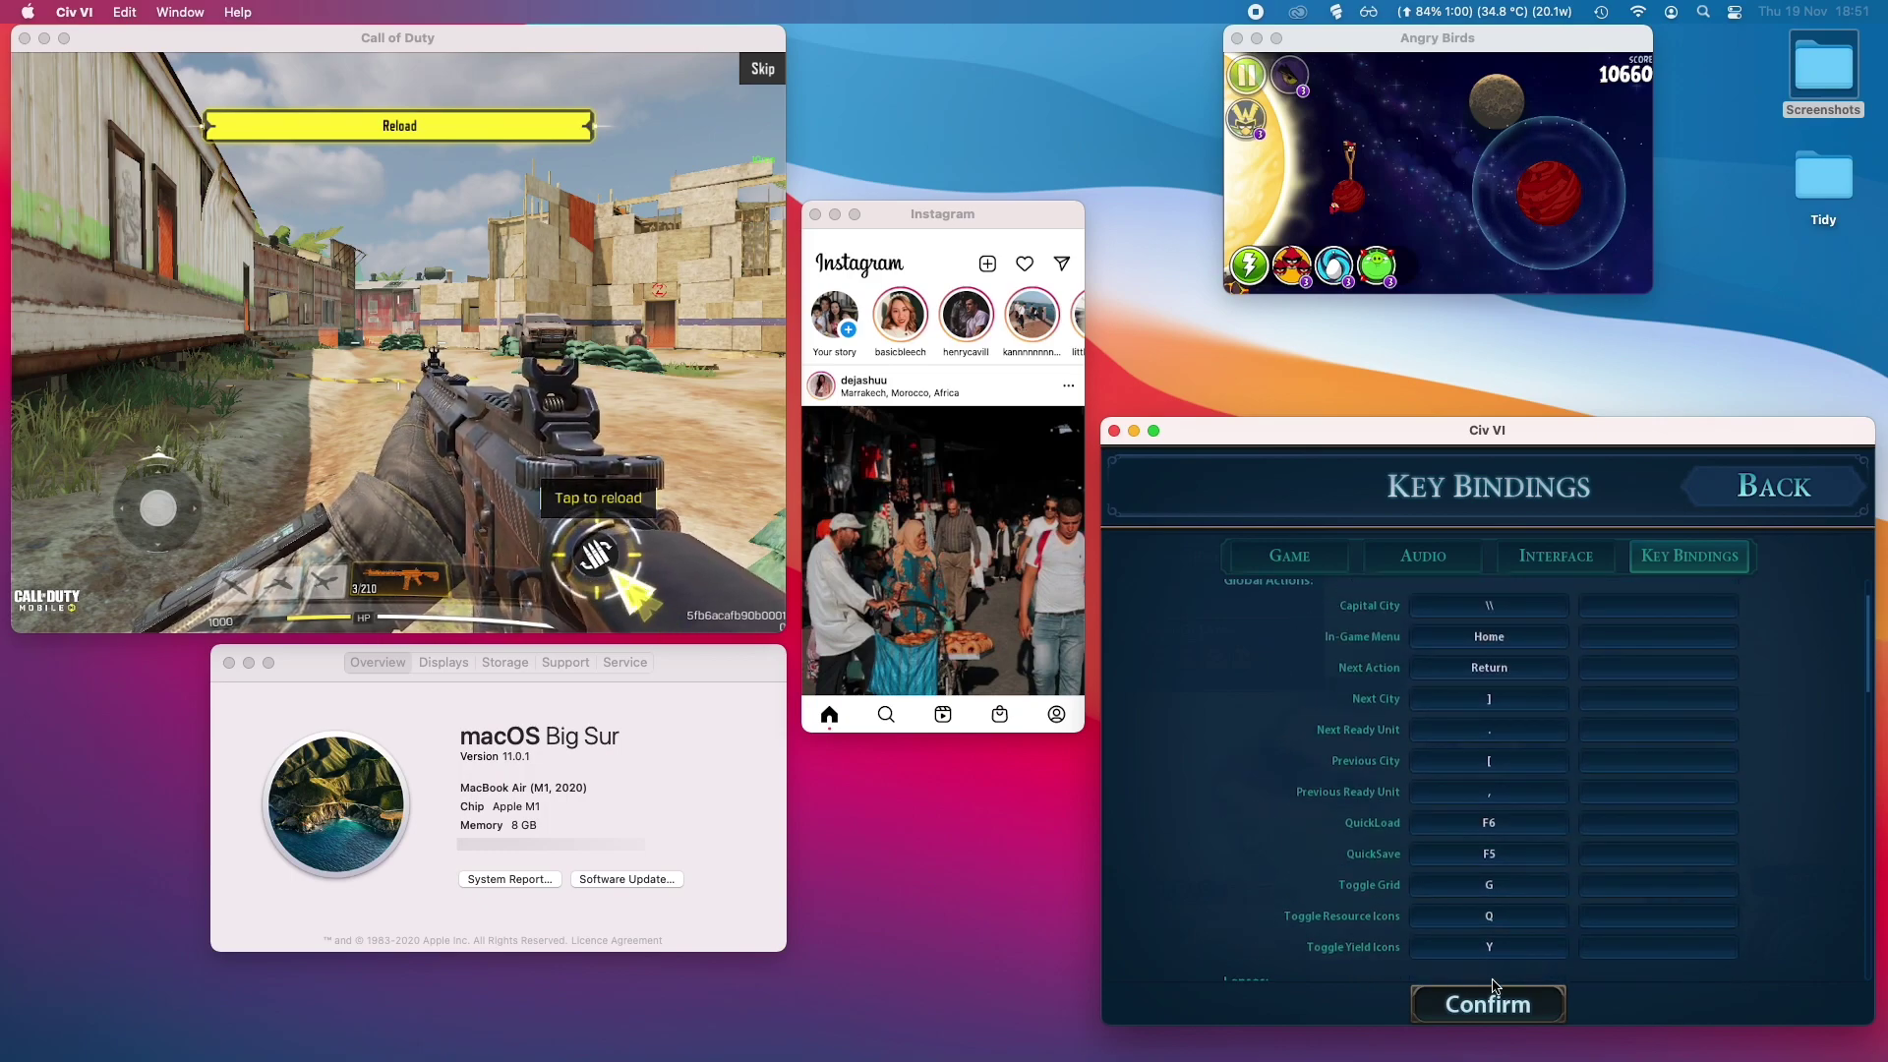
scroll(1558, 846, "down", 7)
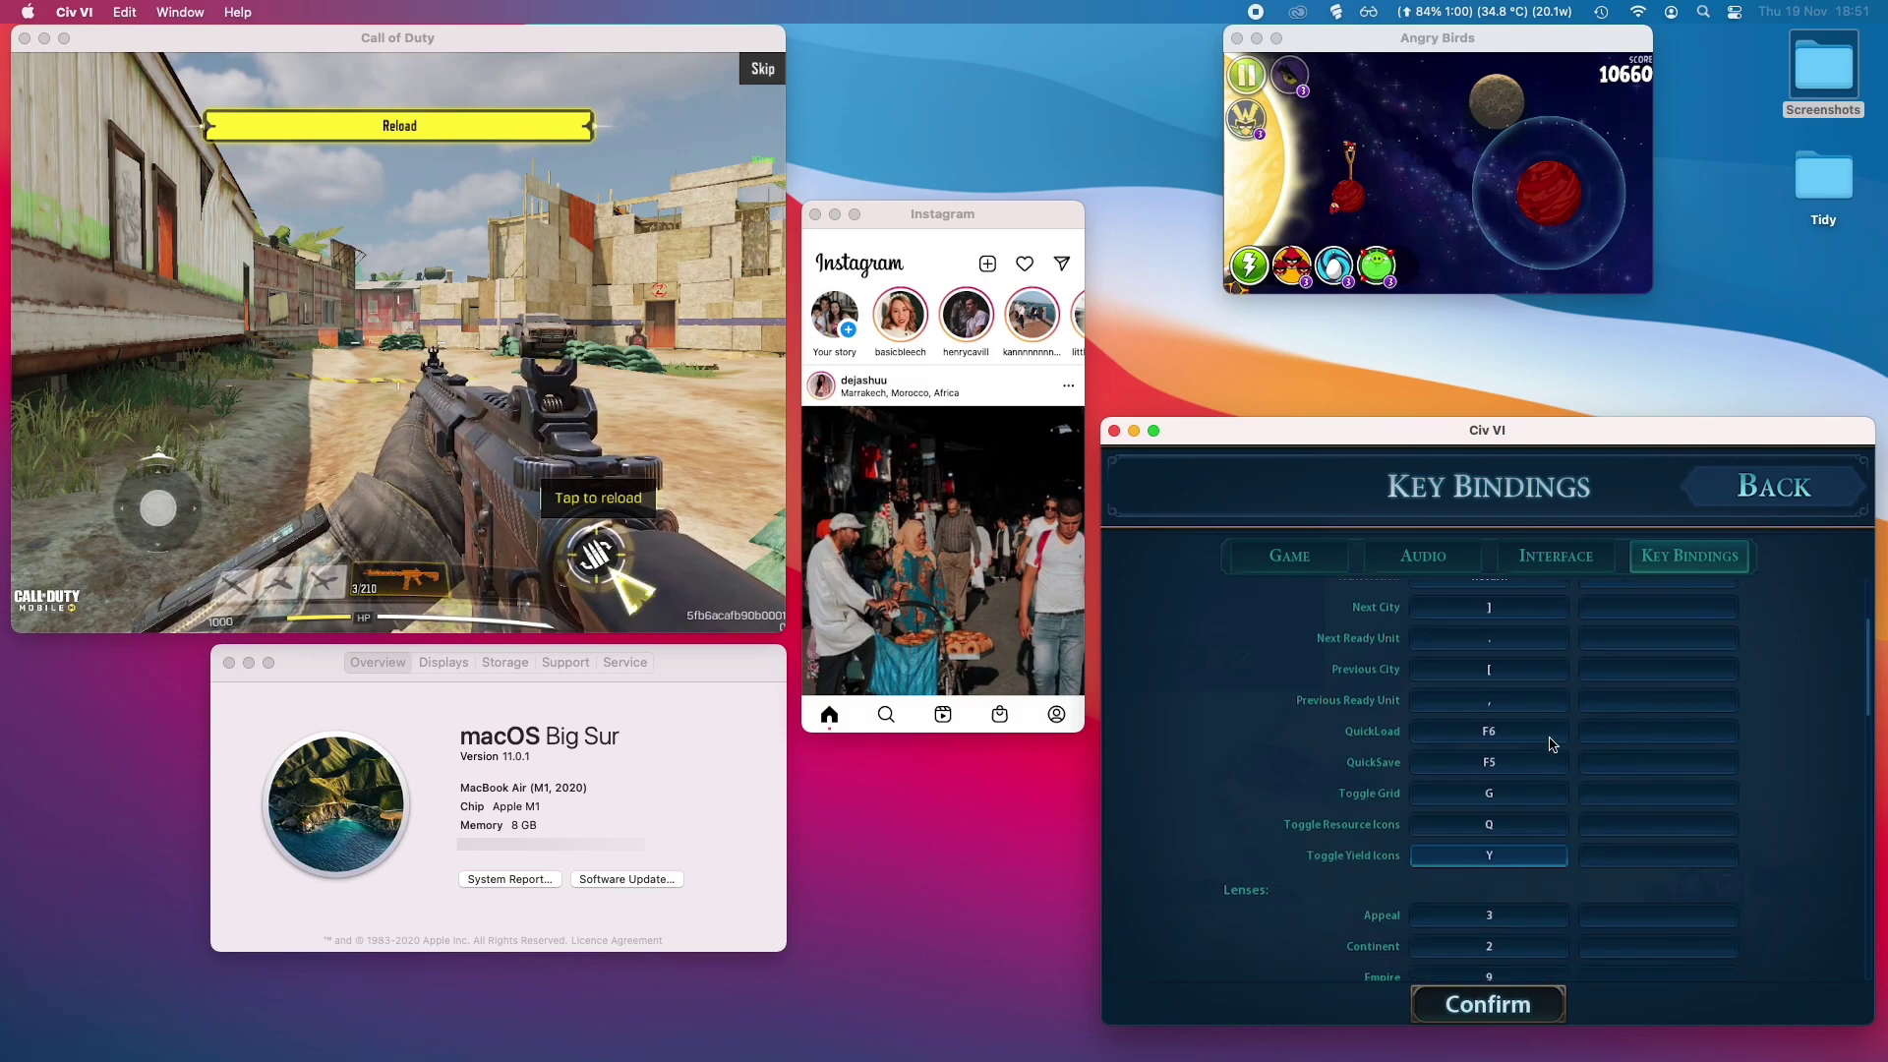
scroll(1551, 836, "down", 3)
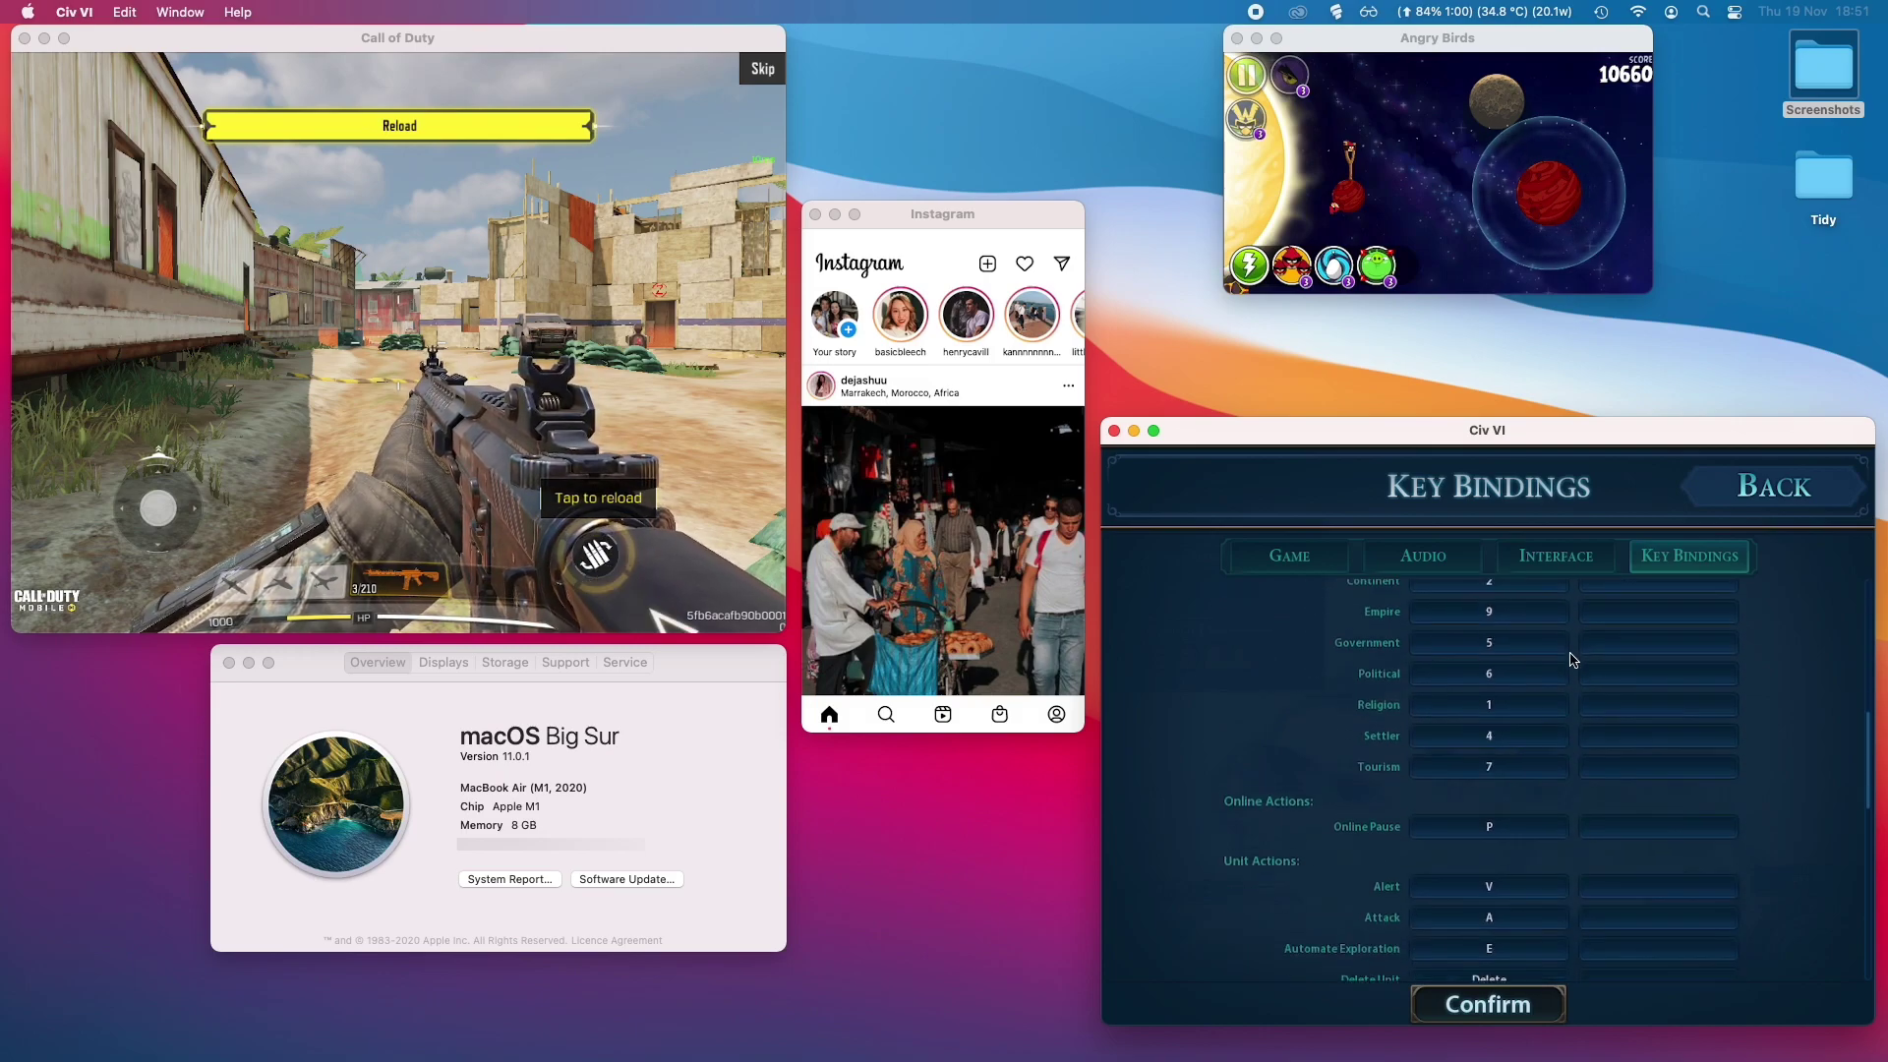
key("Escape")
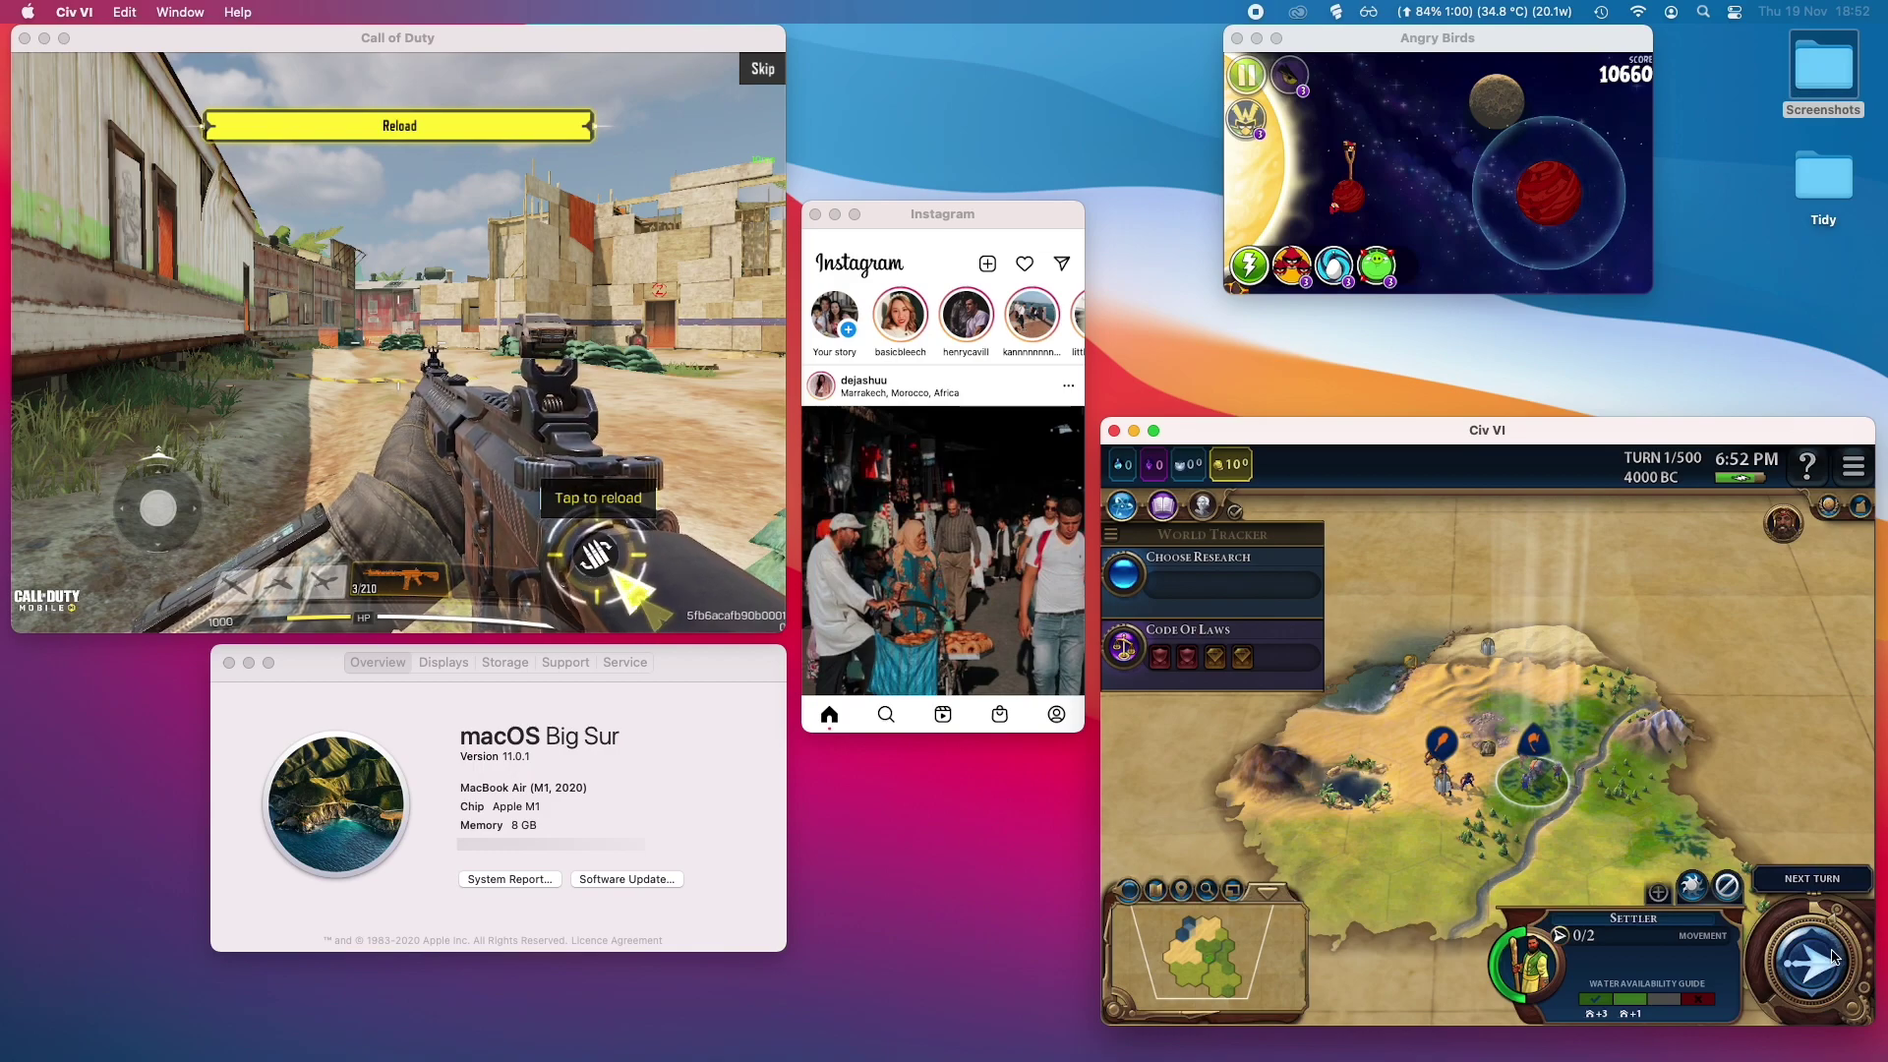
Step: End turn 1 and dismiss the pinch-to-zoom and press-and-hold advisor tips
key("Return")
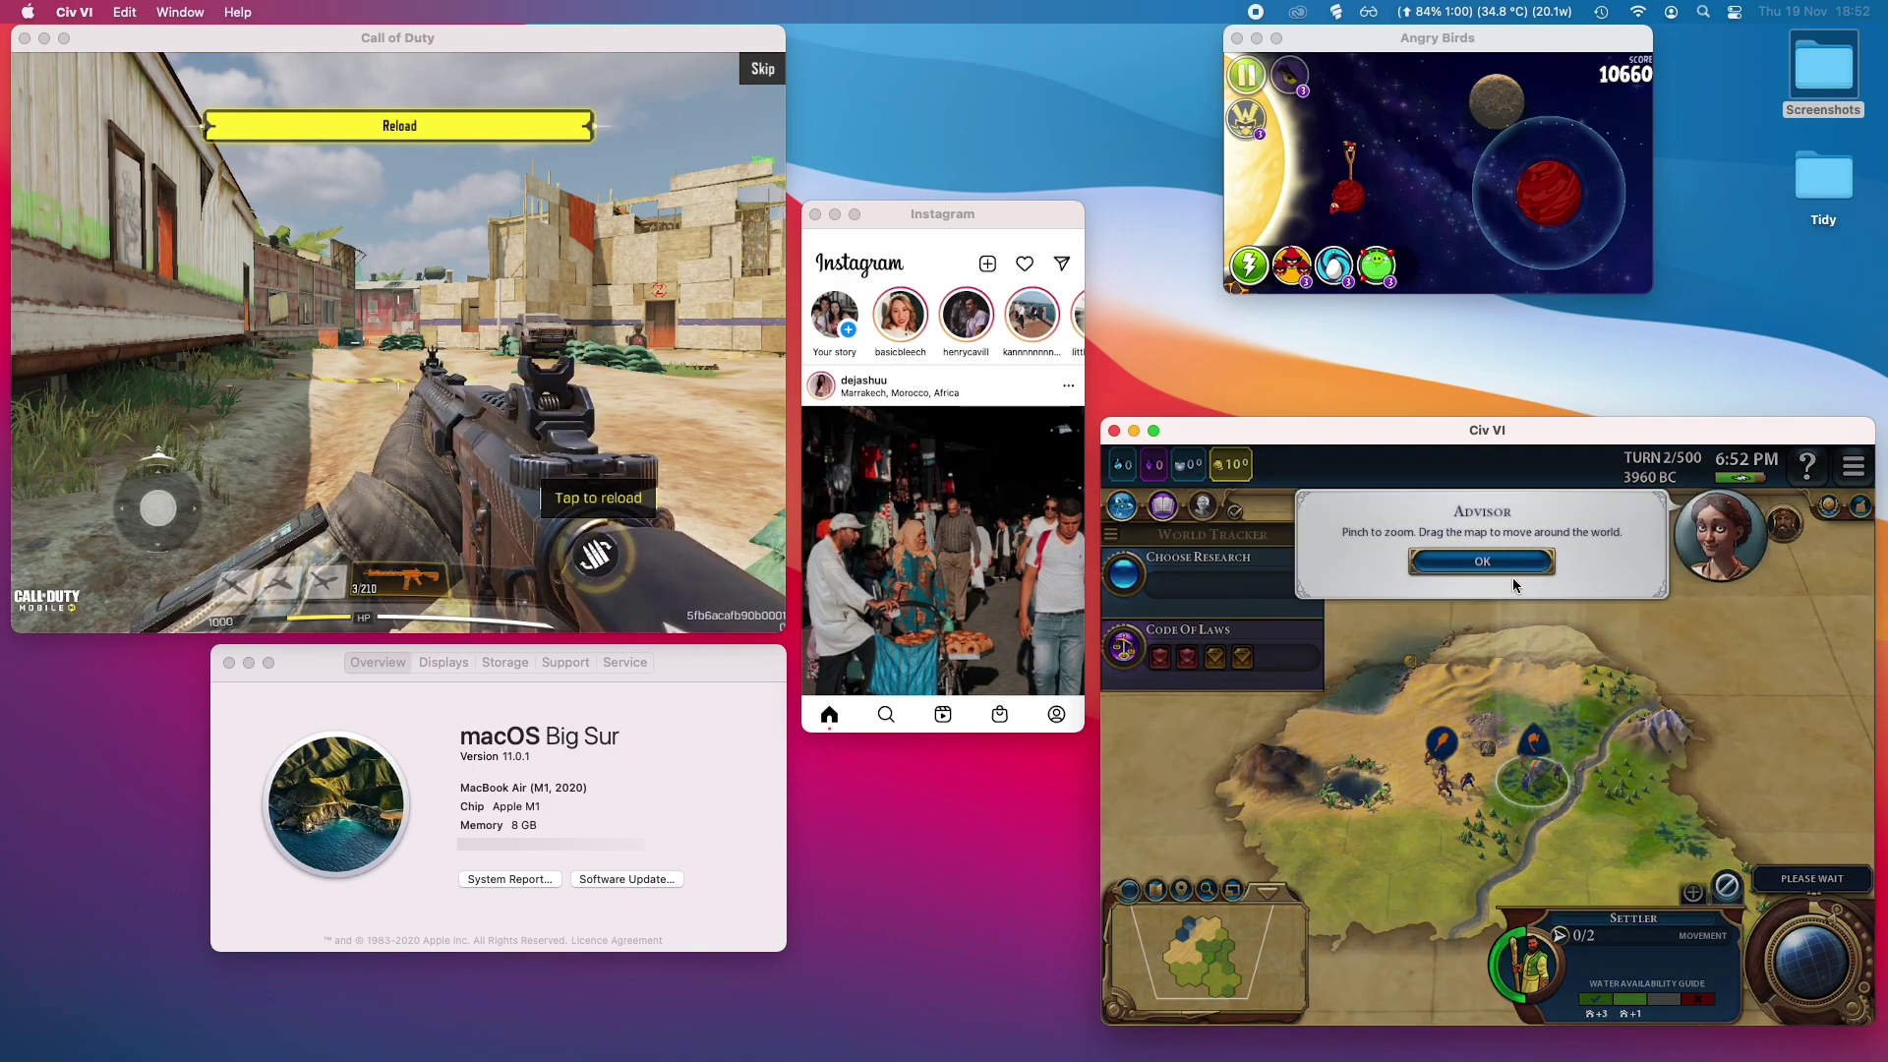
left_click(1511, 564)
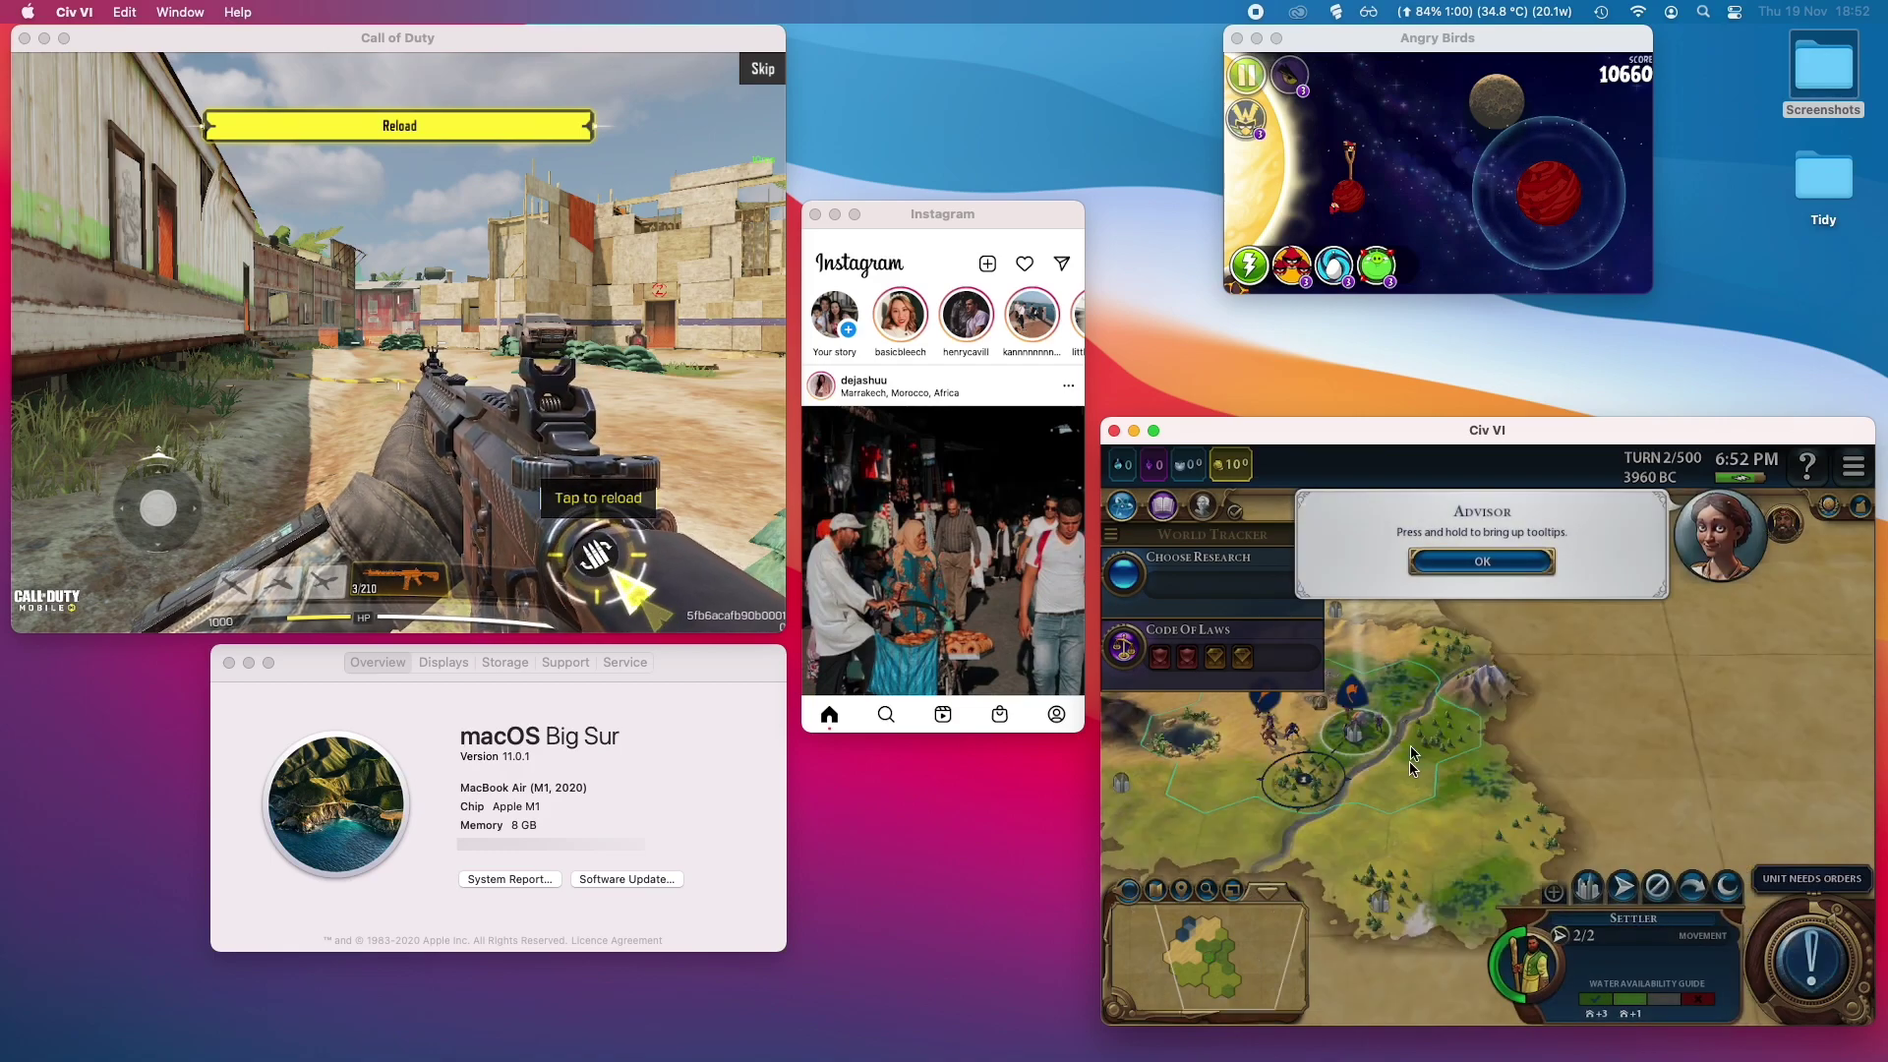
left_click(1501, 559)
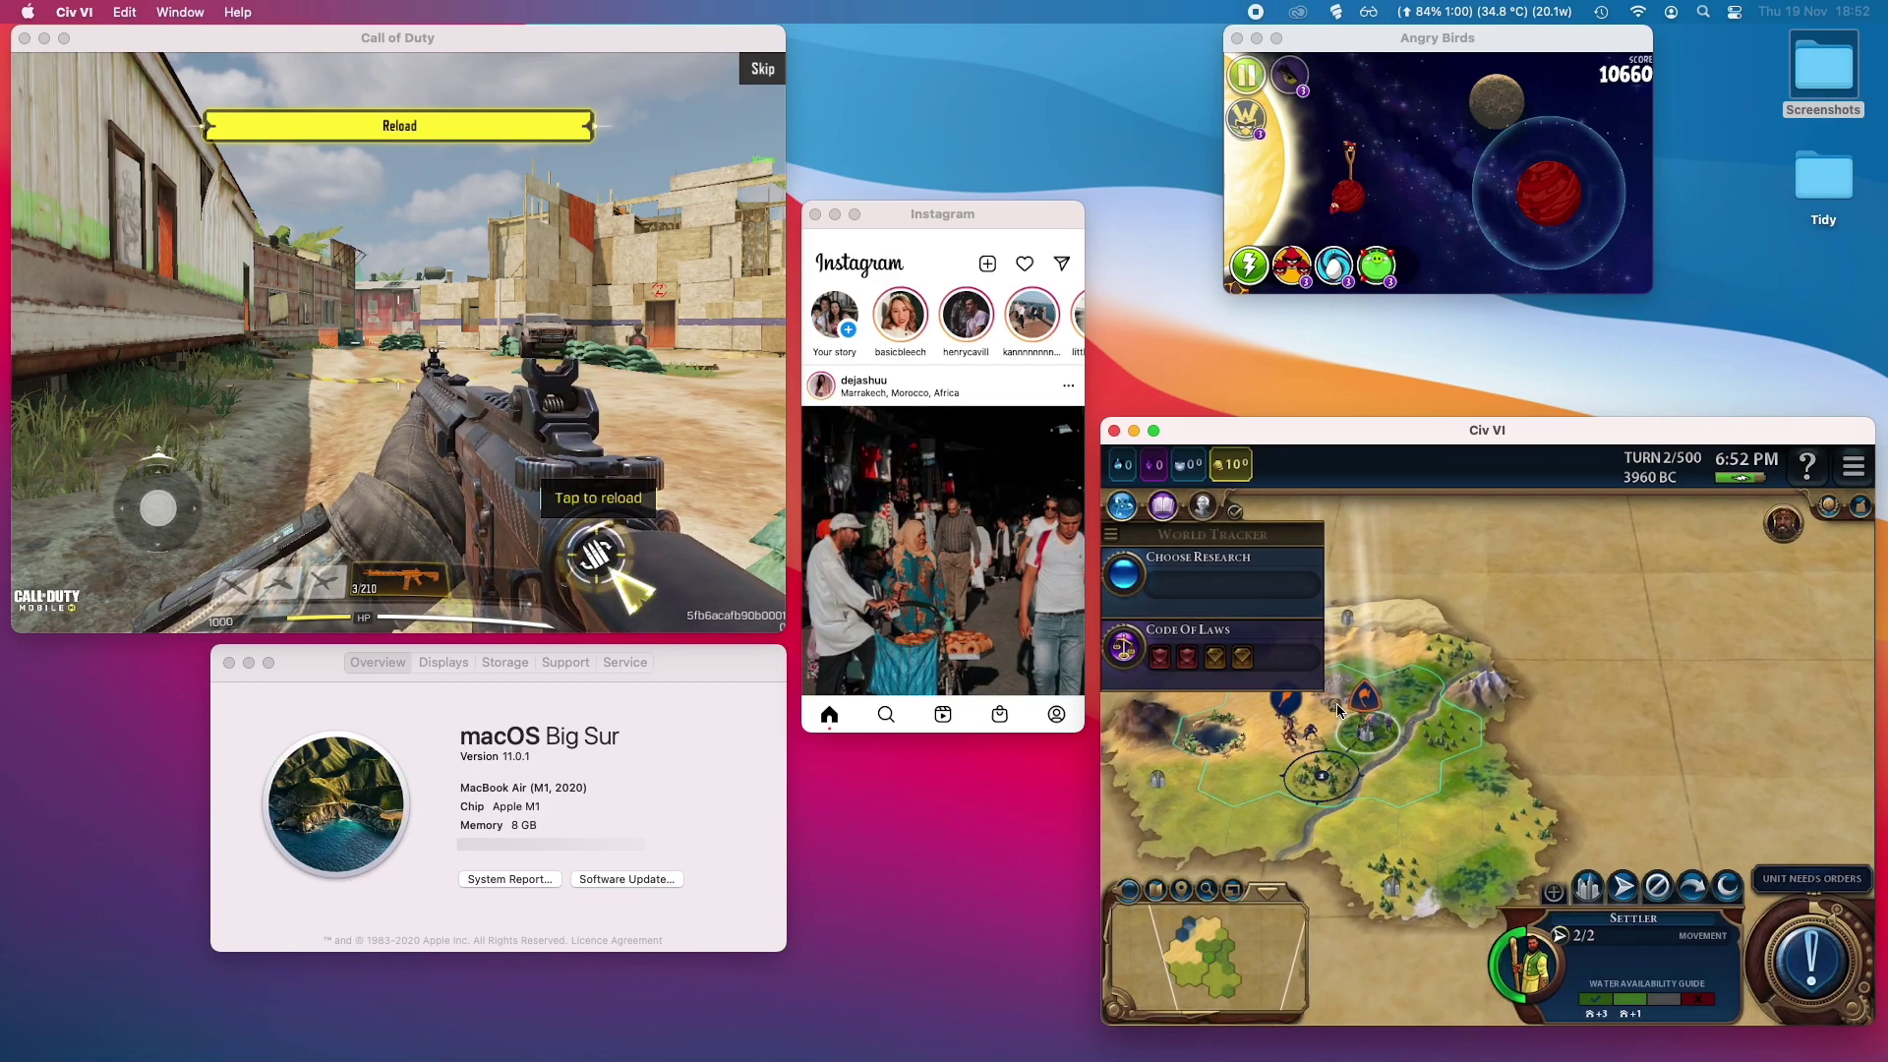
Step: Select the settler and move it one tile down-left
scroll(1337, 708, "up", 5)
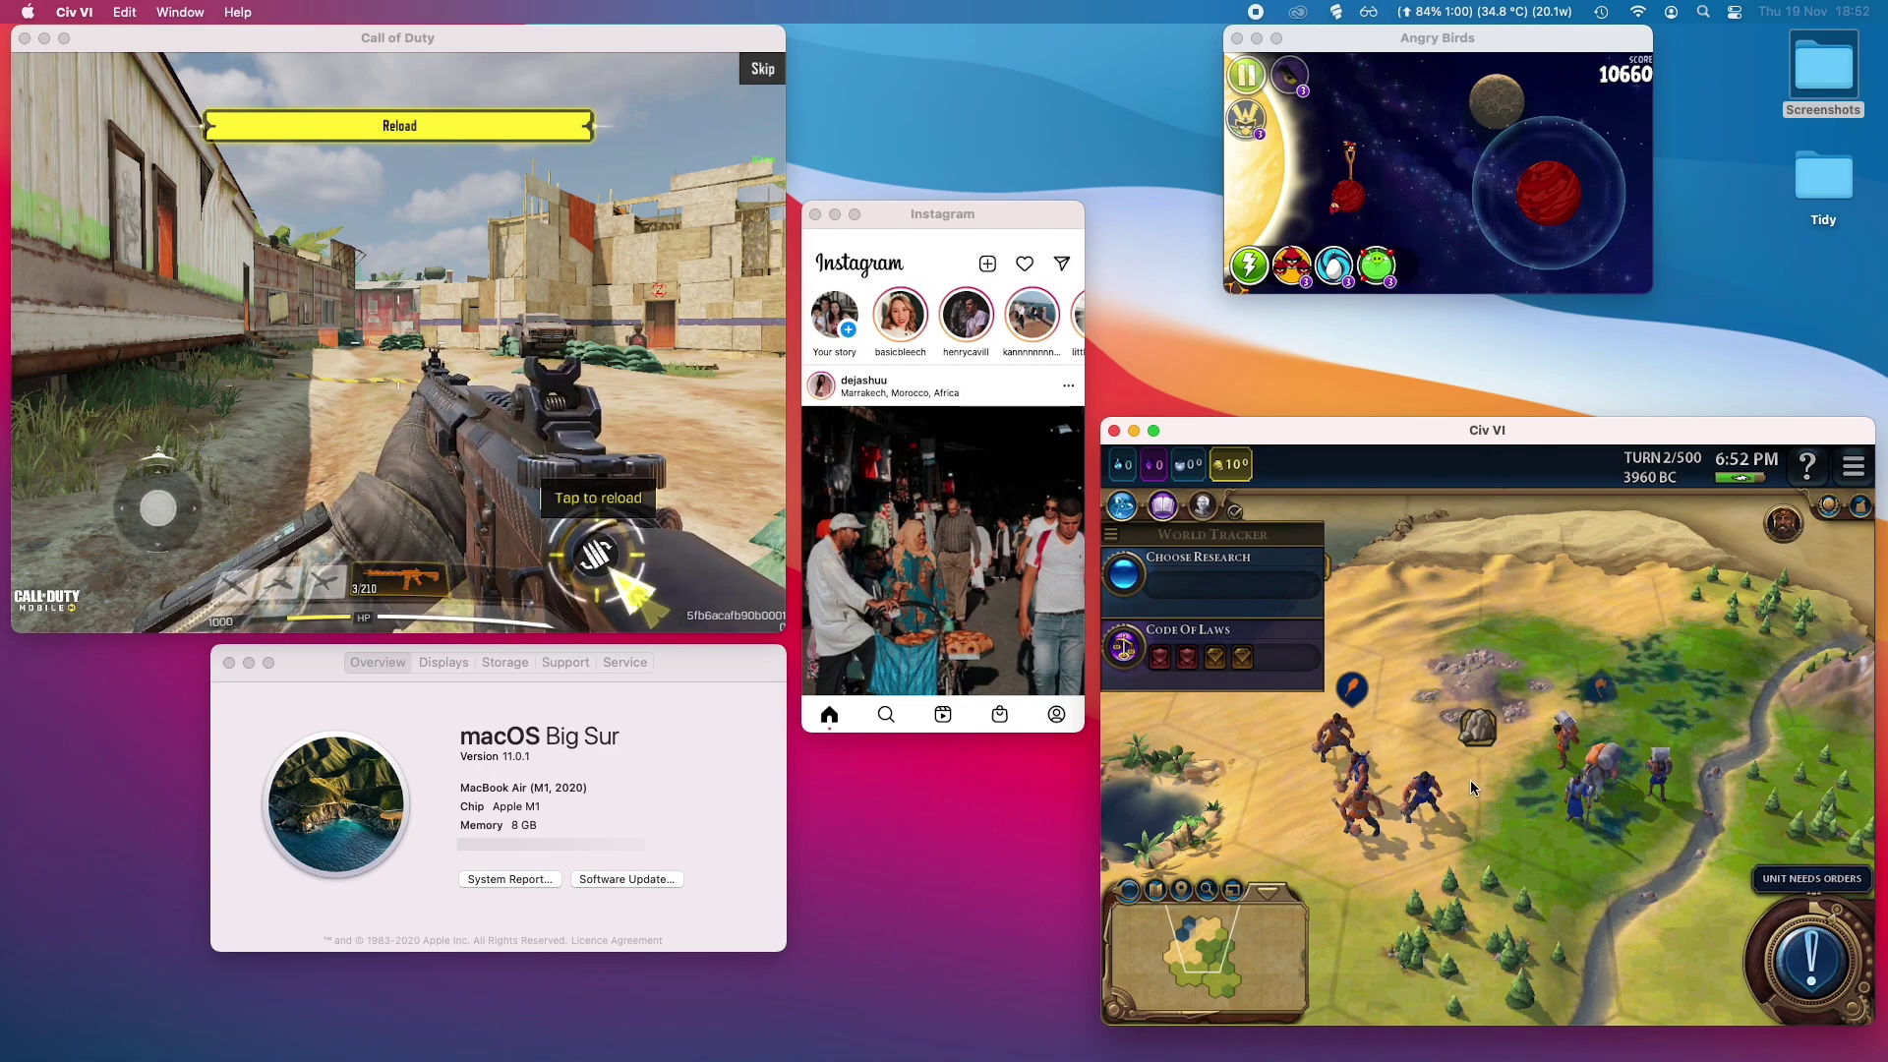
left_click(1580, 801)
right_click(1507, 897)
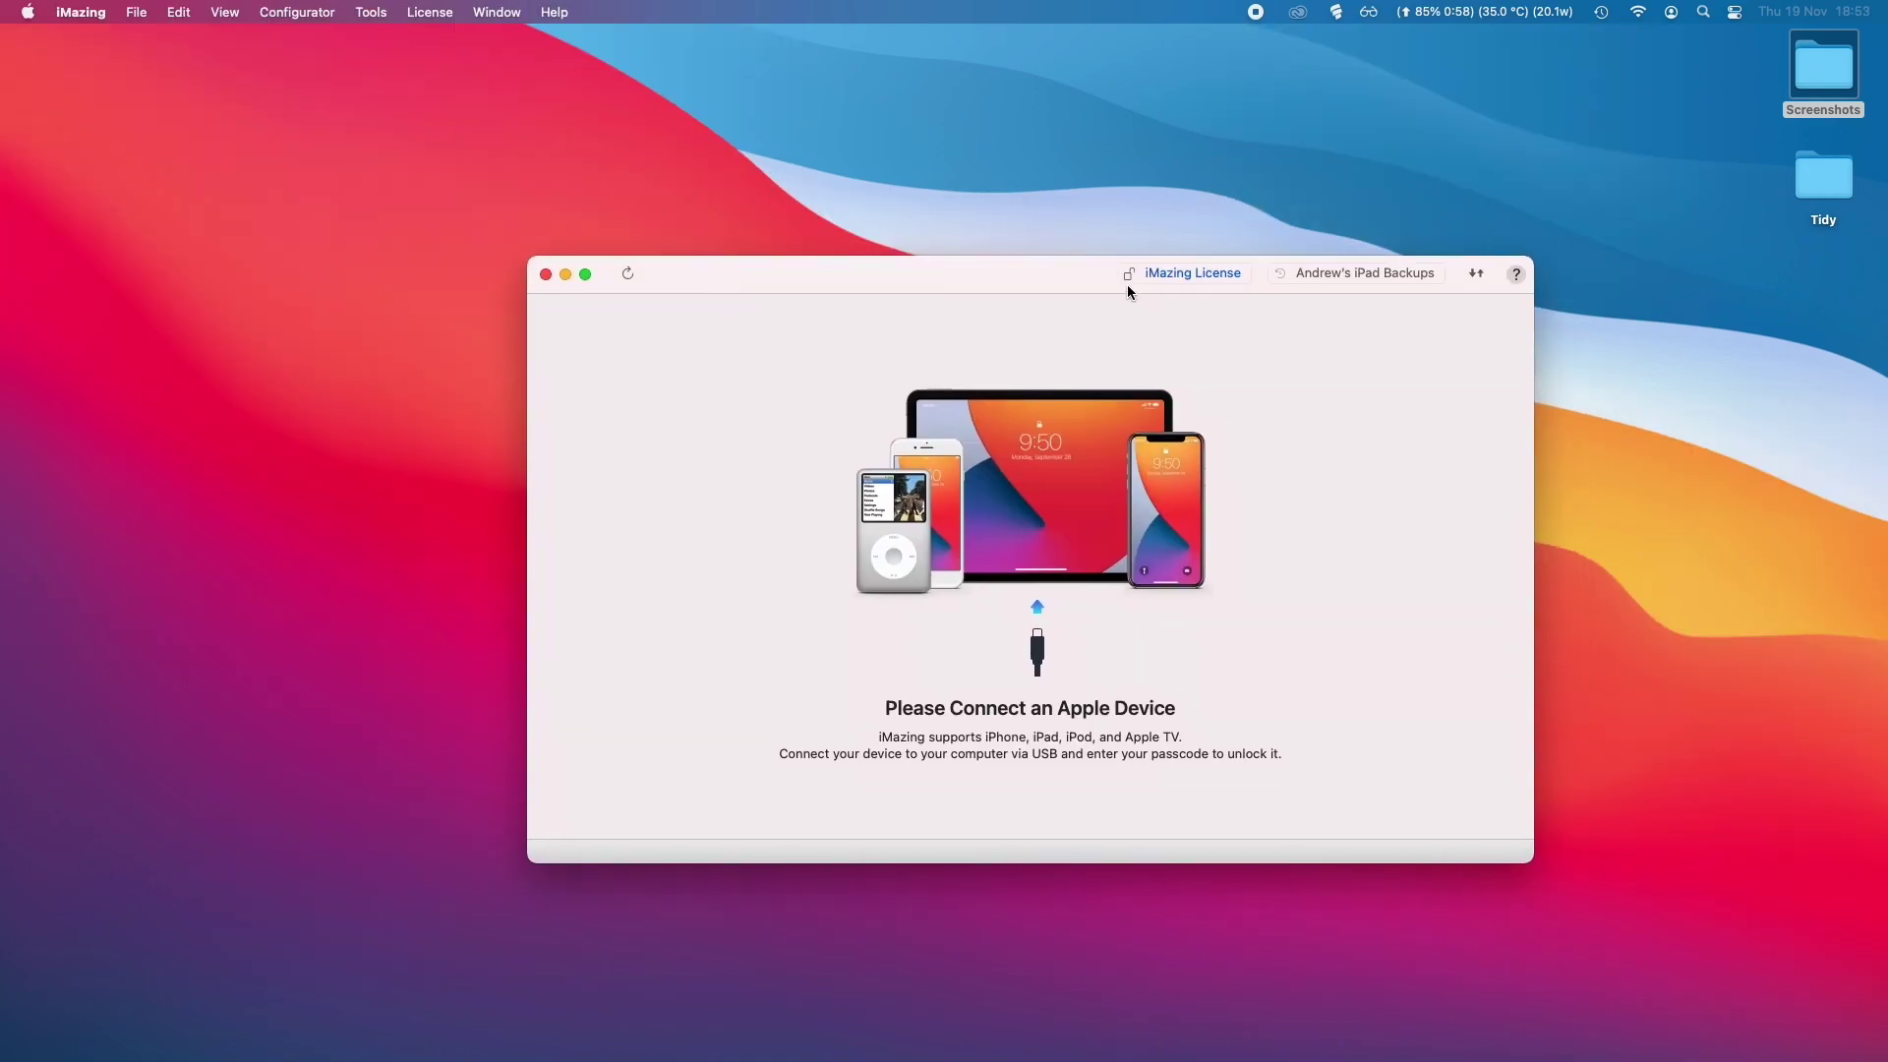
left_click(366, 1027)
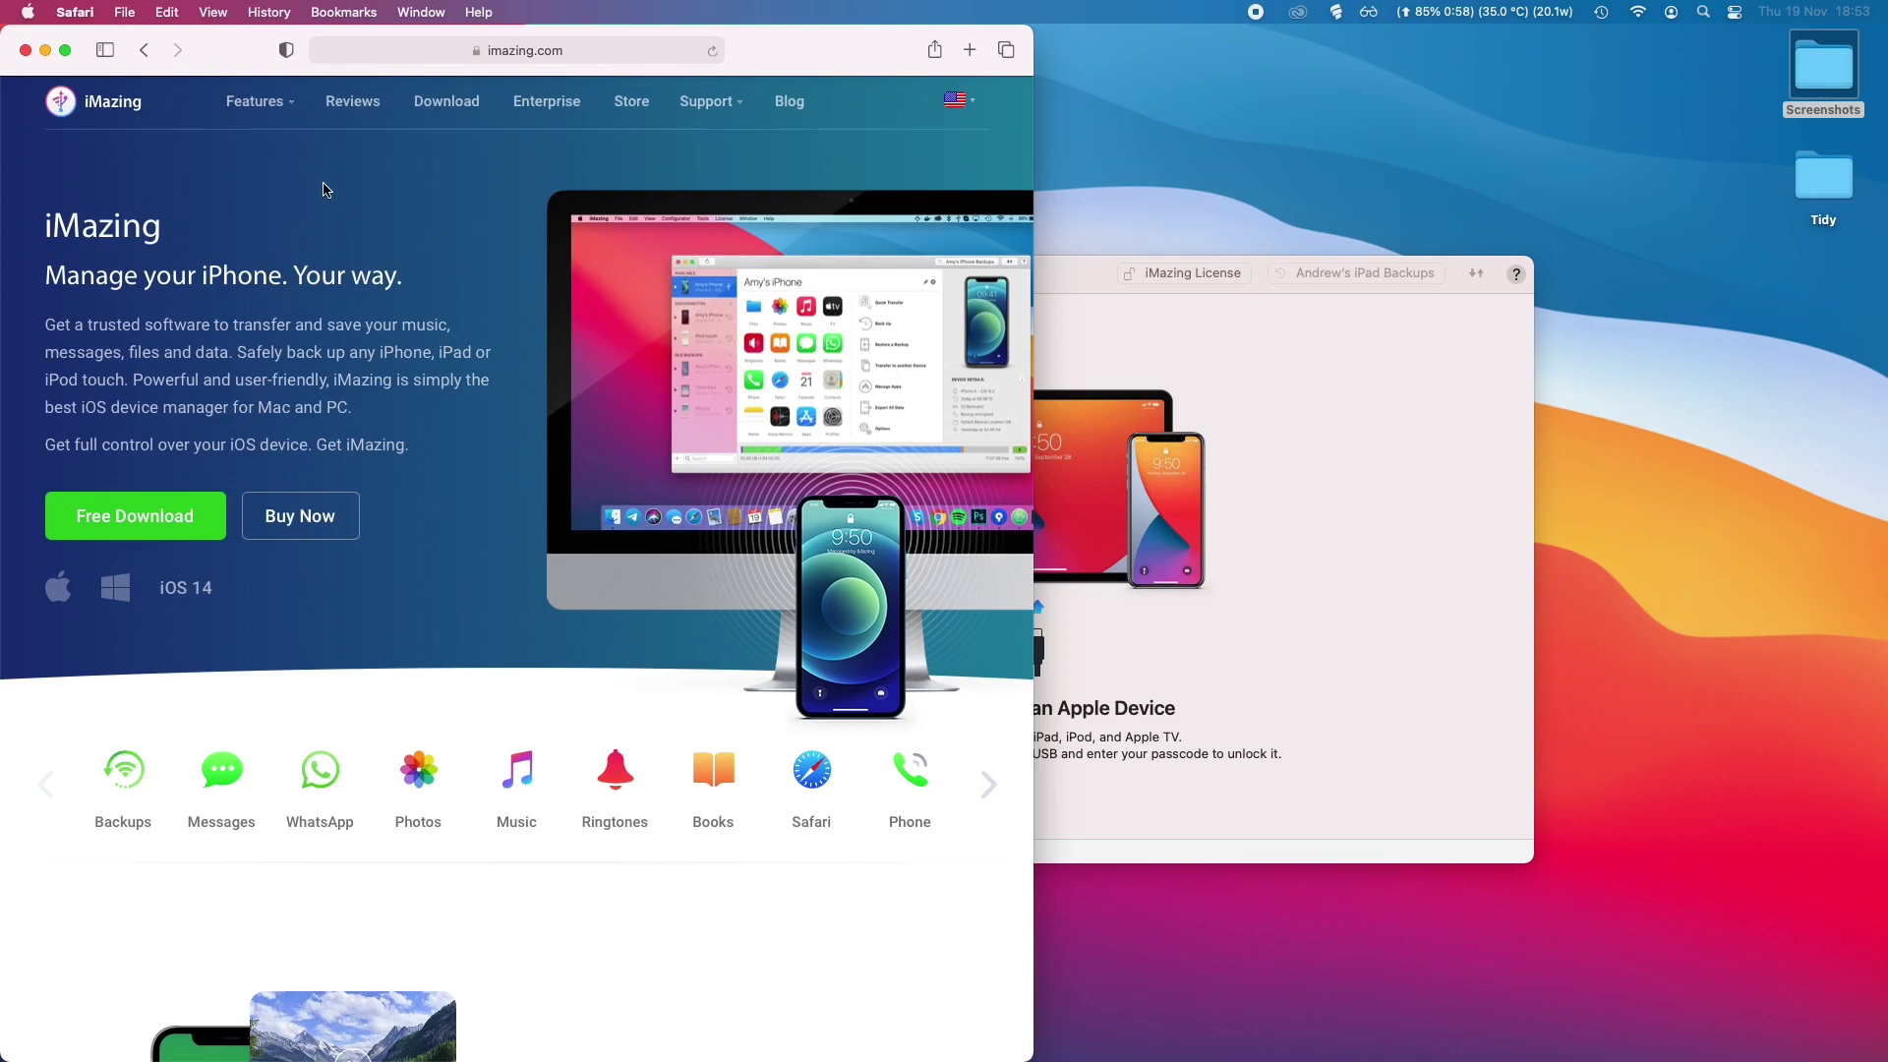
left_click(46, 50)
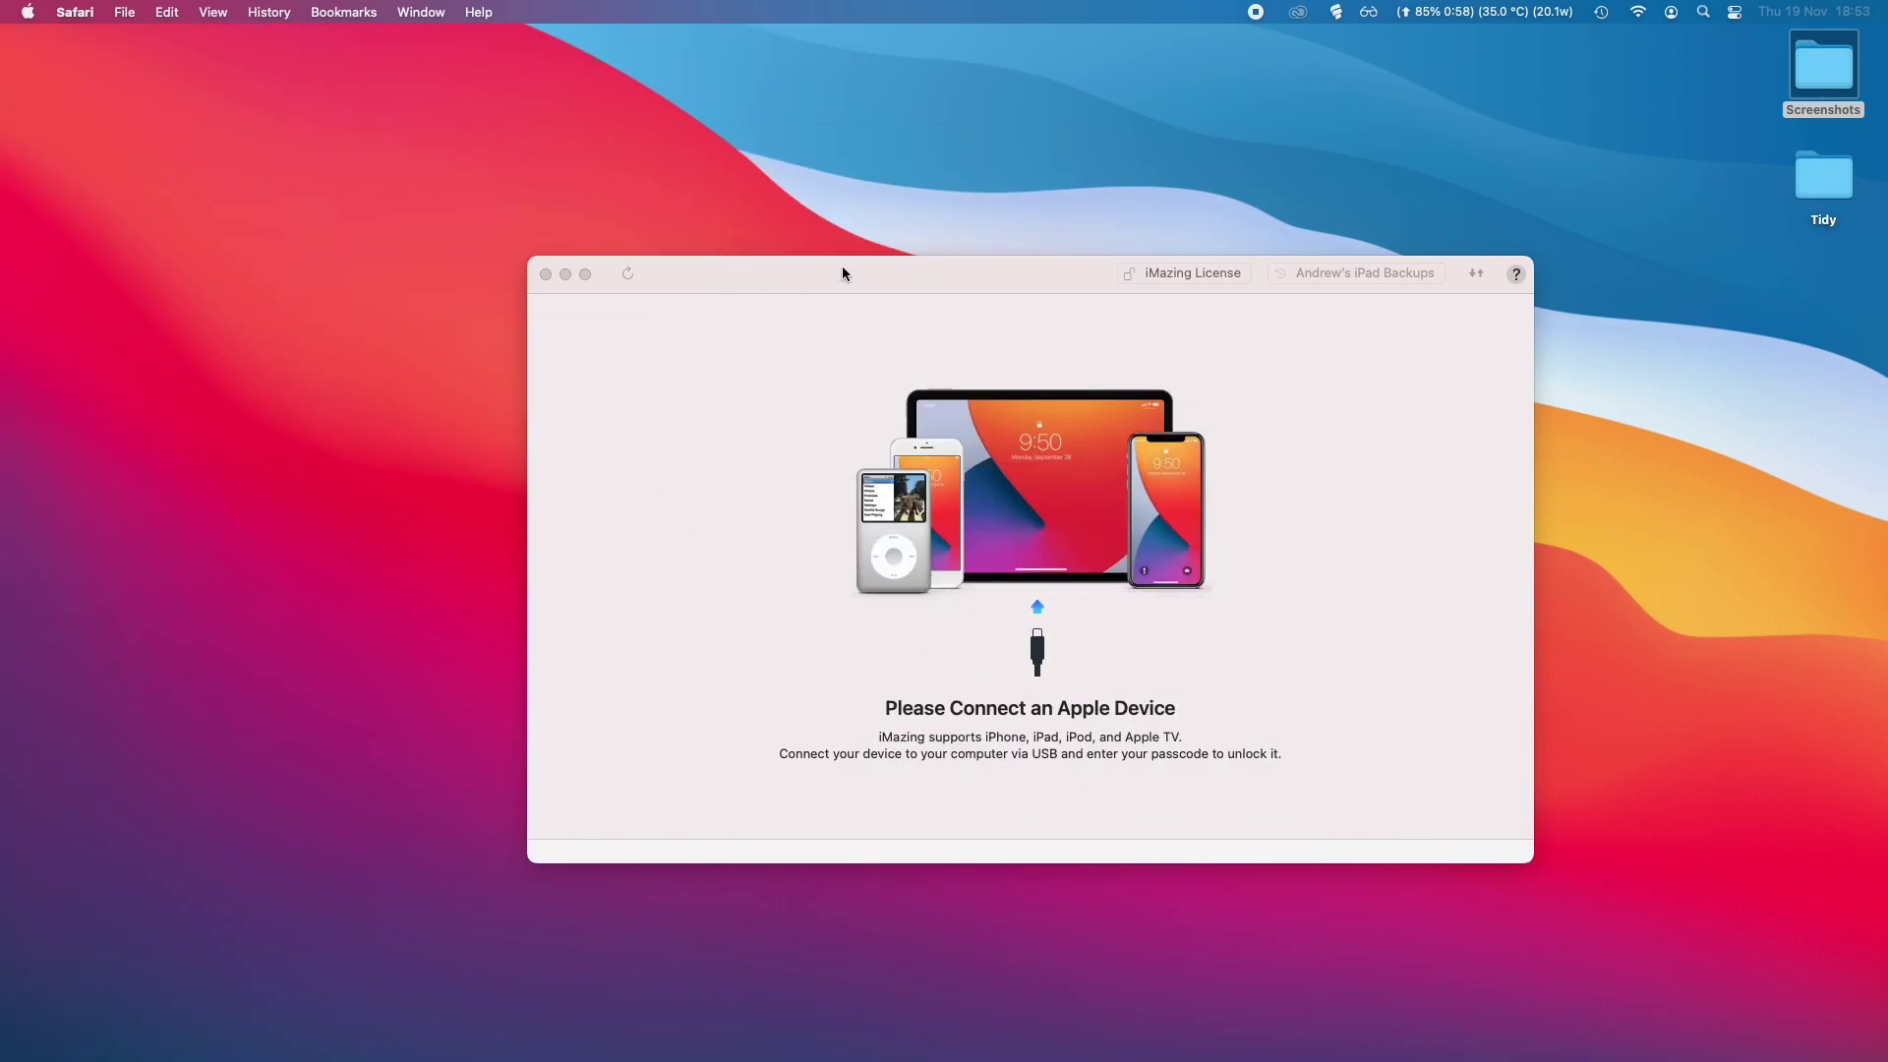
Step: Move the iMazing window up and to the left
left_click_drag(841, 265, 806, 179)
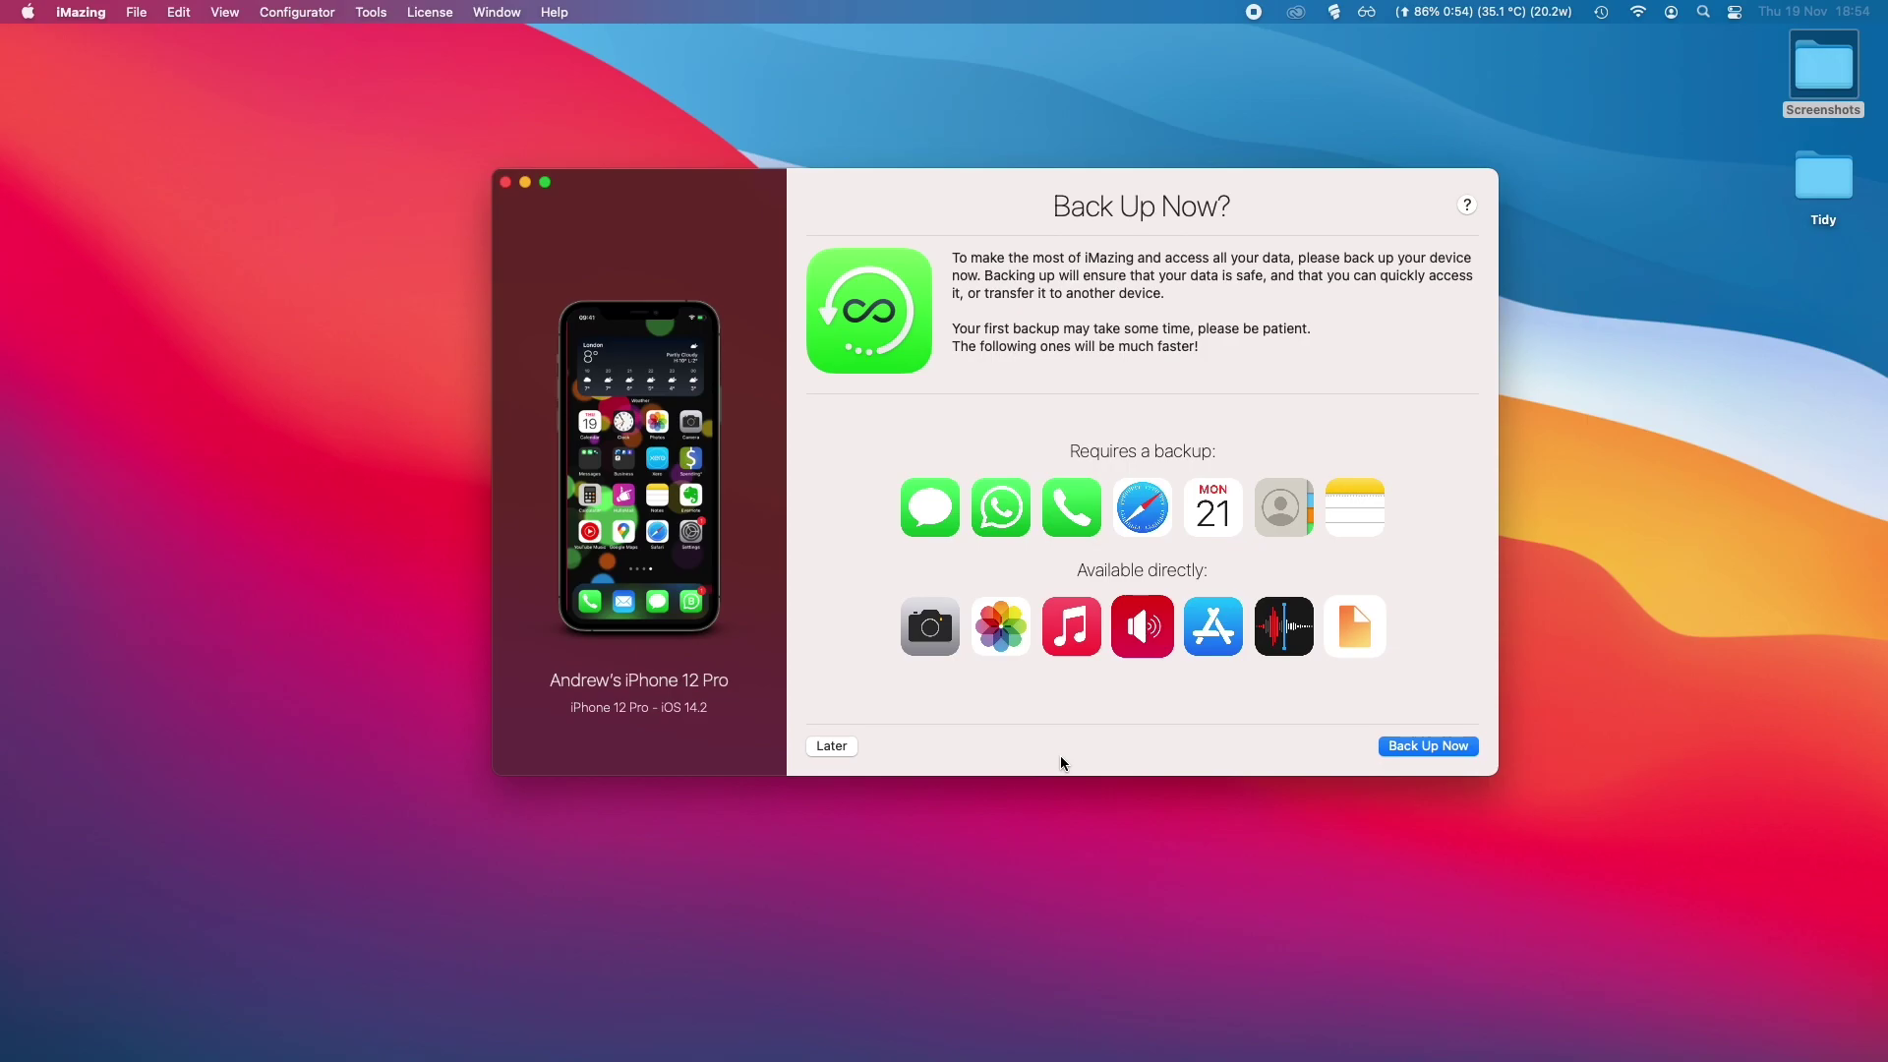
Step: Choose Later for the backup, select the iPhone, enlarge the window and open Manage Apps
left_click(834, 747)
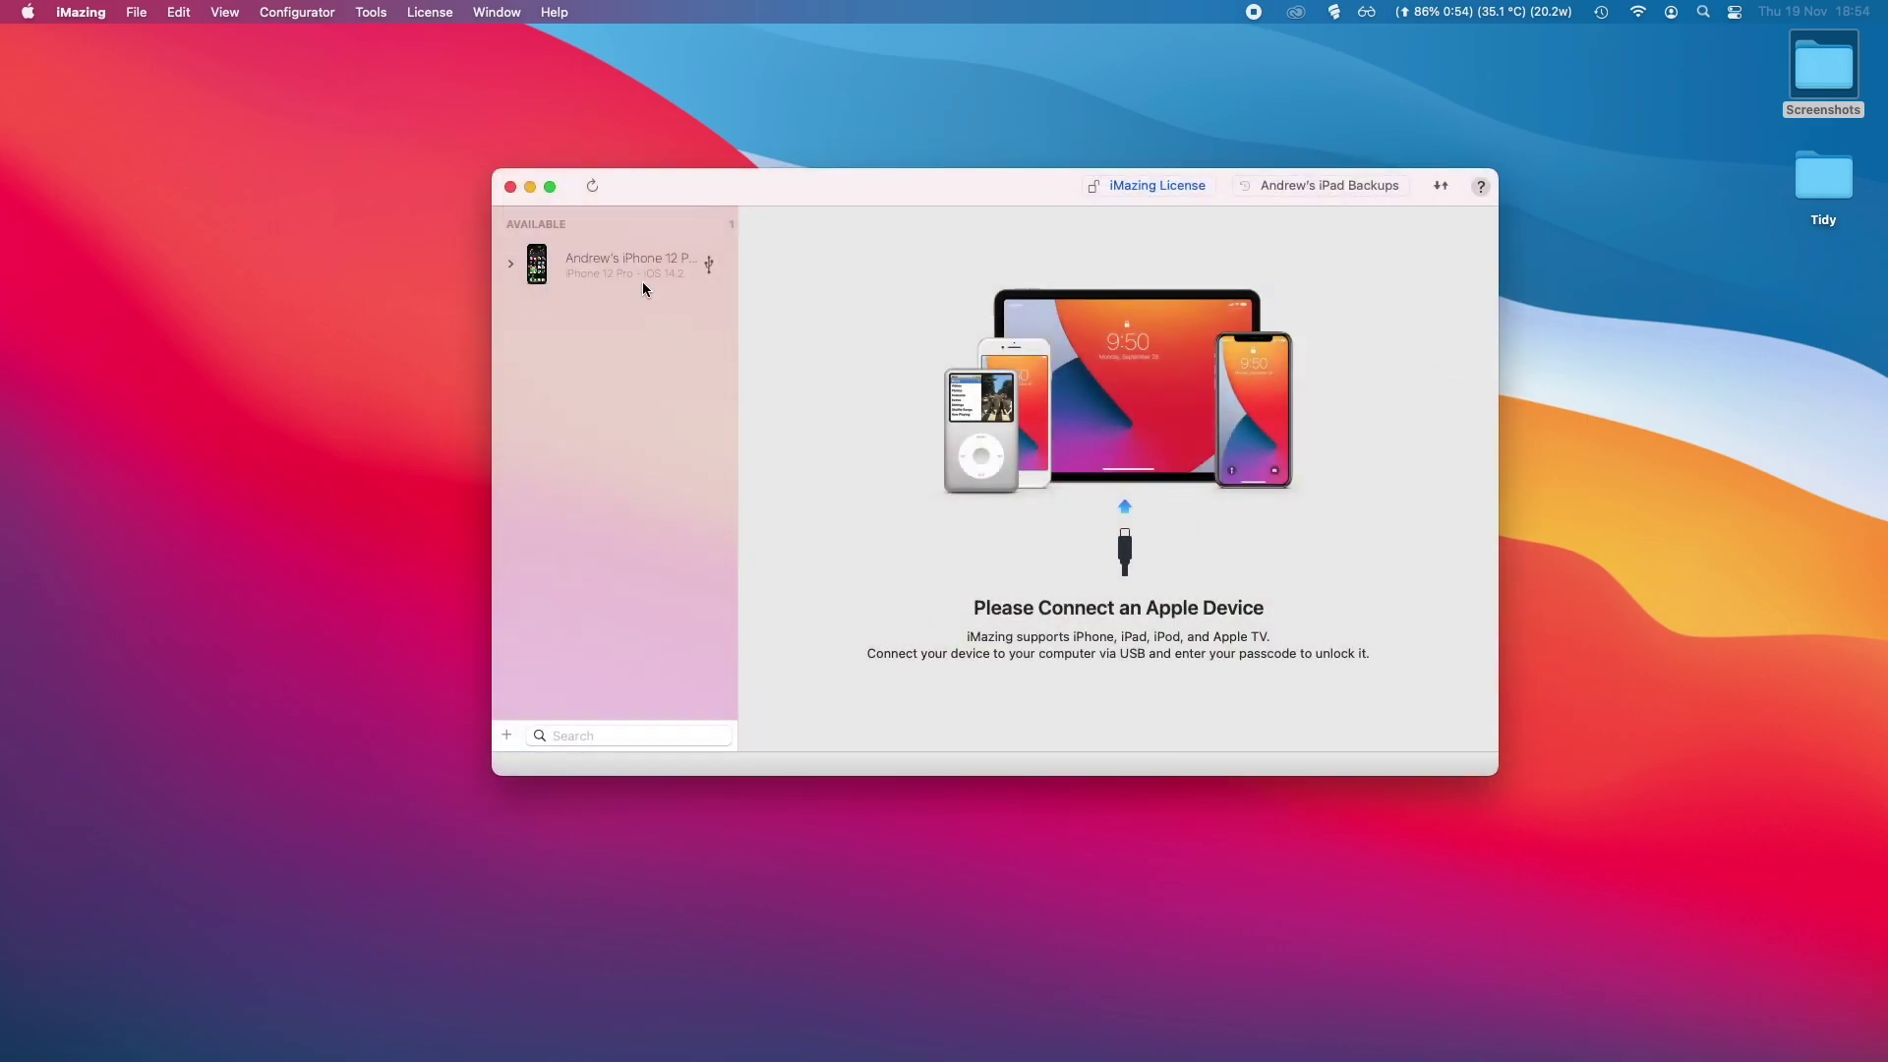
left_click(584, 276)
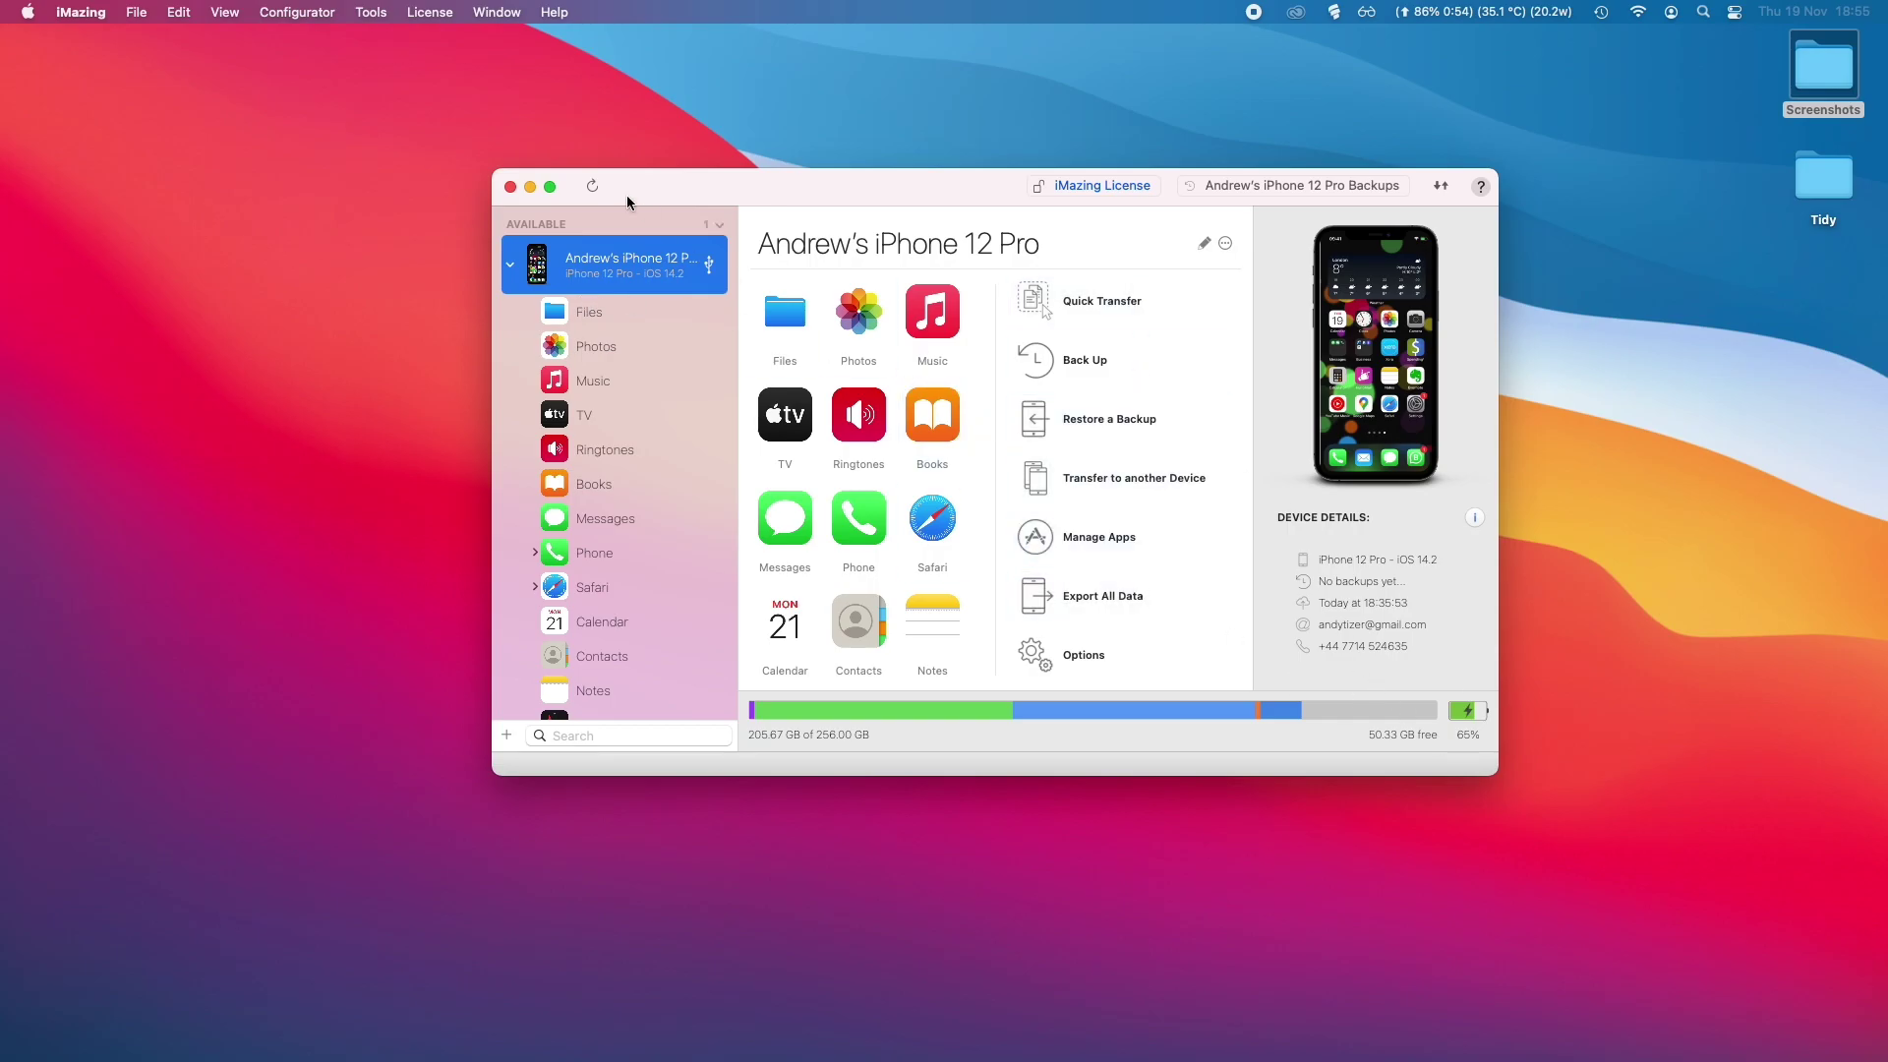
left_click_drag(494, 174, 196, 46)
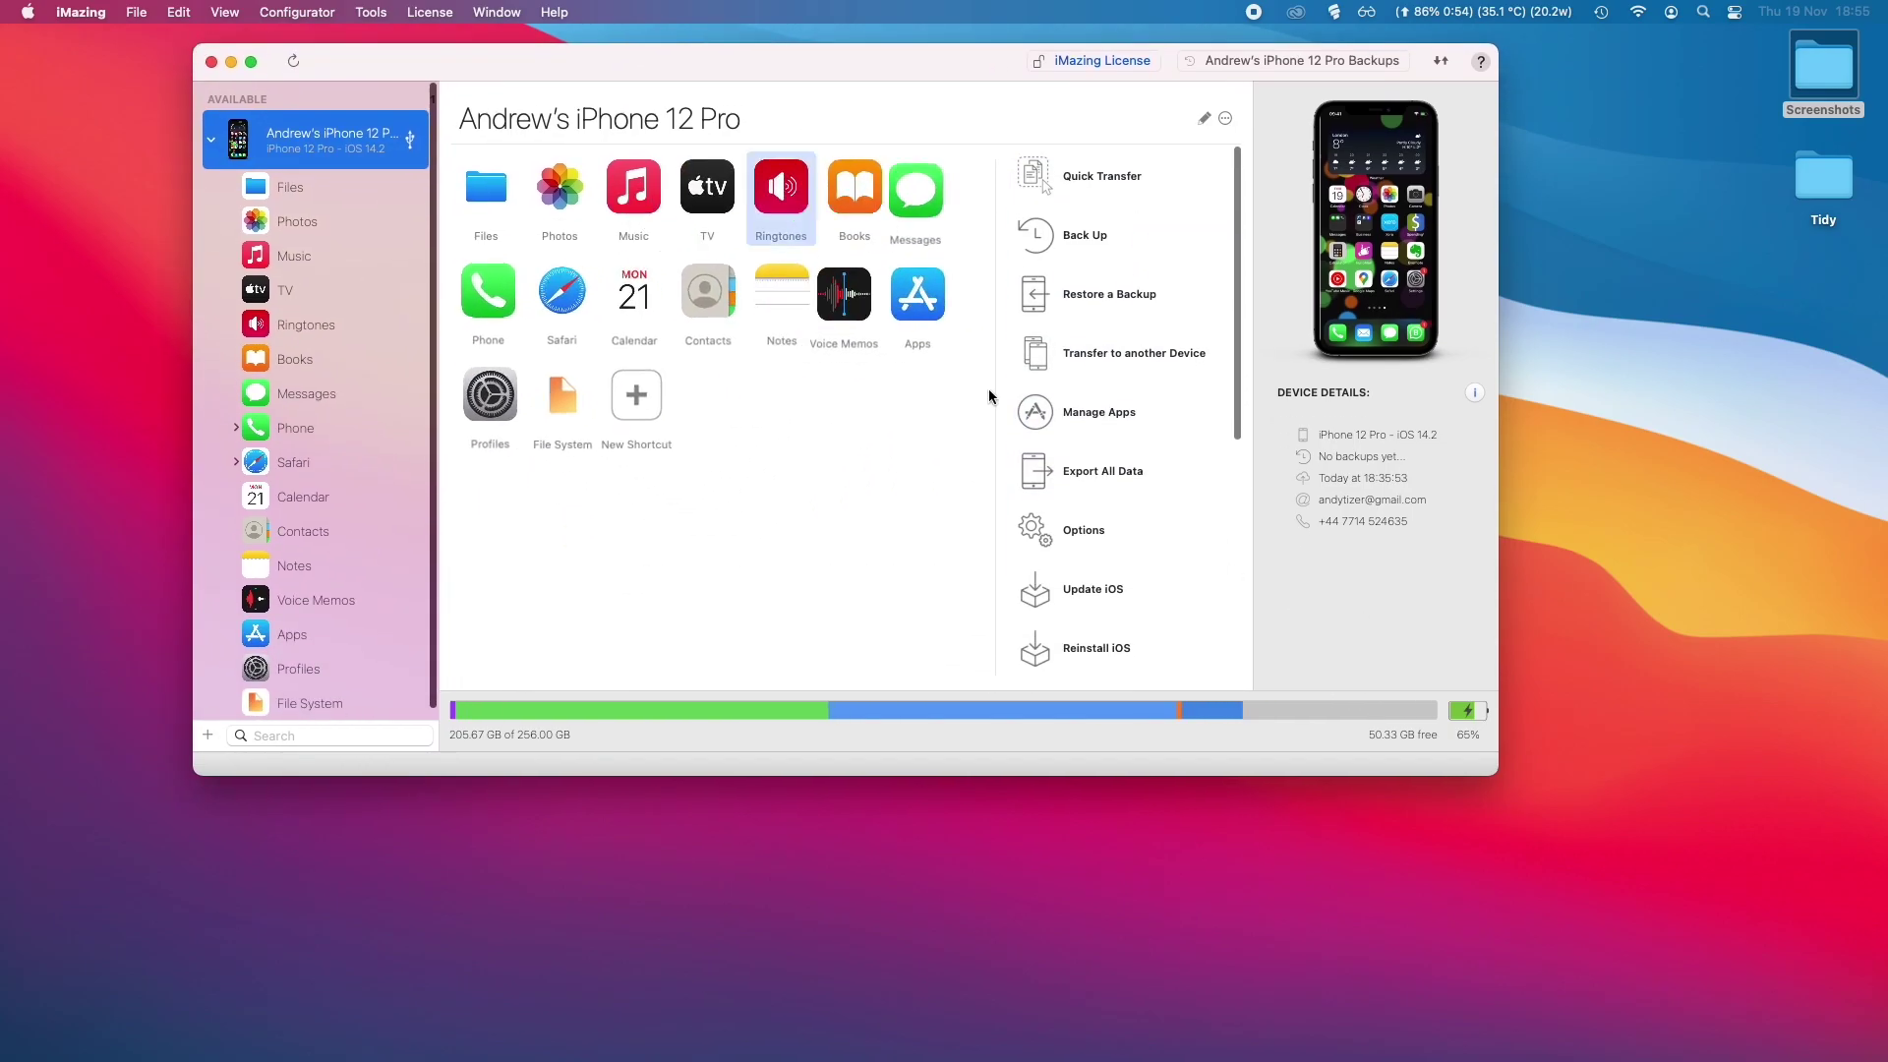
left_click_drag(1482, 770, 1743, 933)
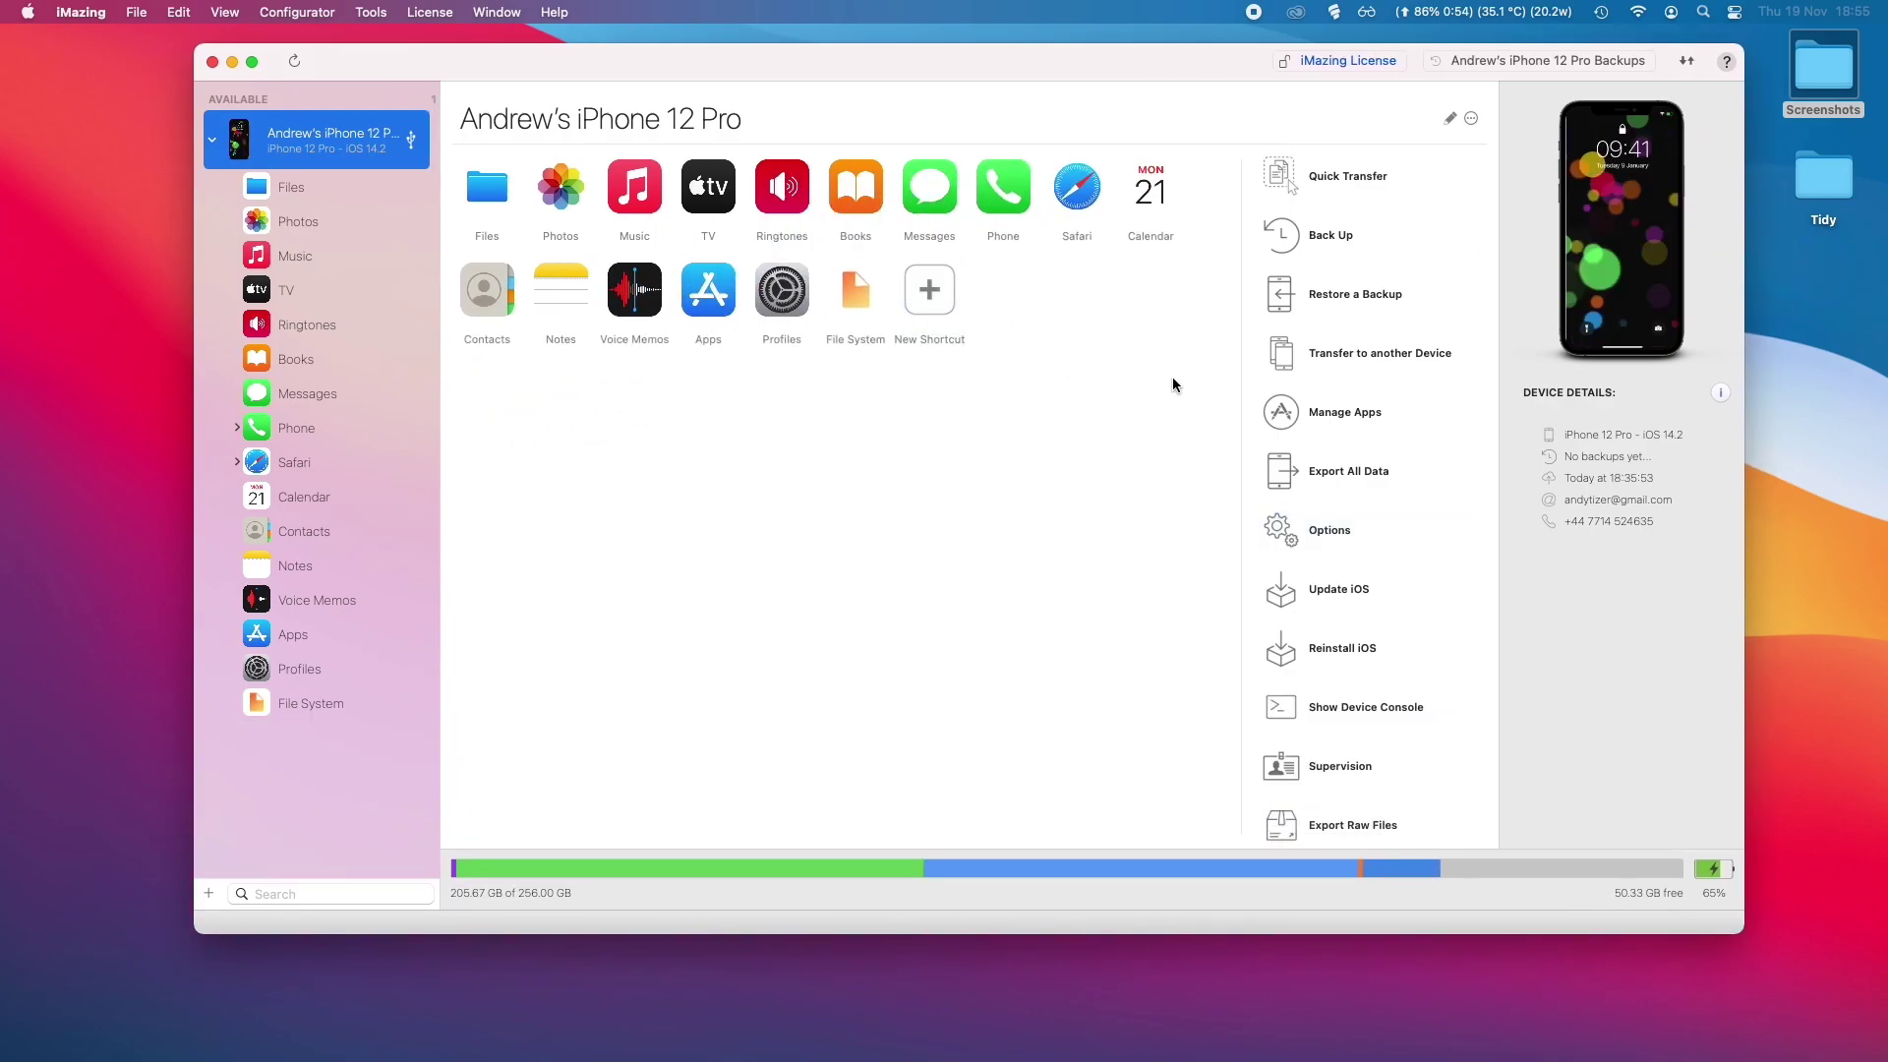
left_click(1338, 415)
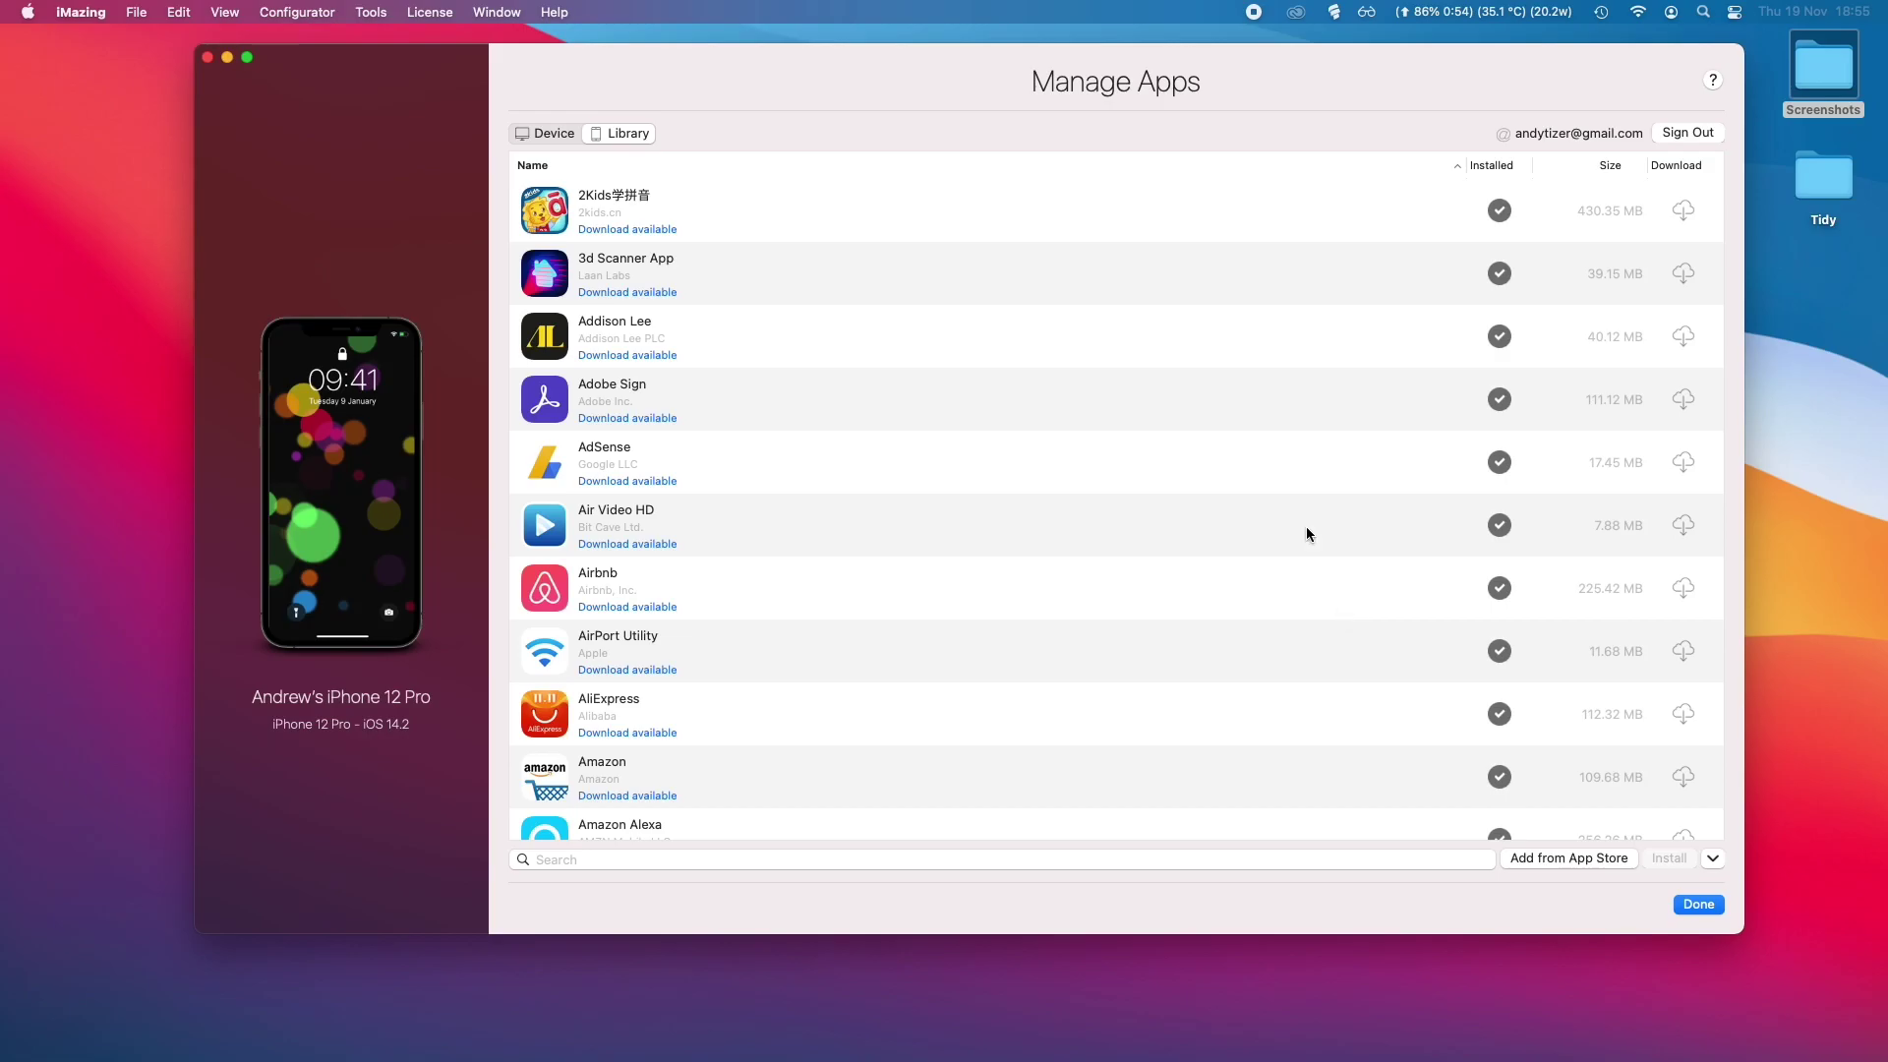
Step: Scroll through the Device list of installed apps, then switch to the Library list
left_click(548, 134)
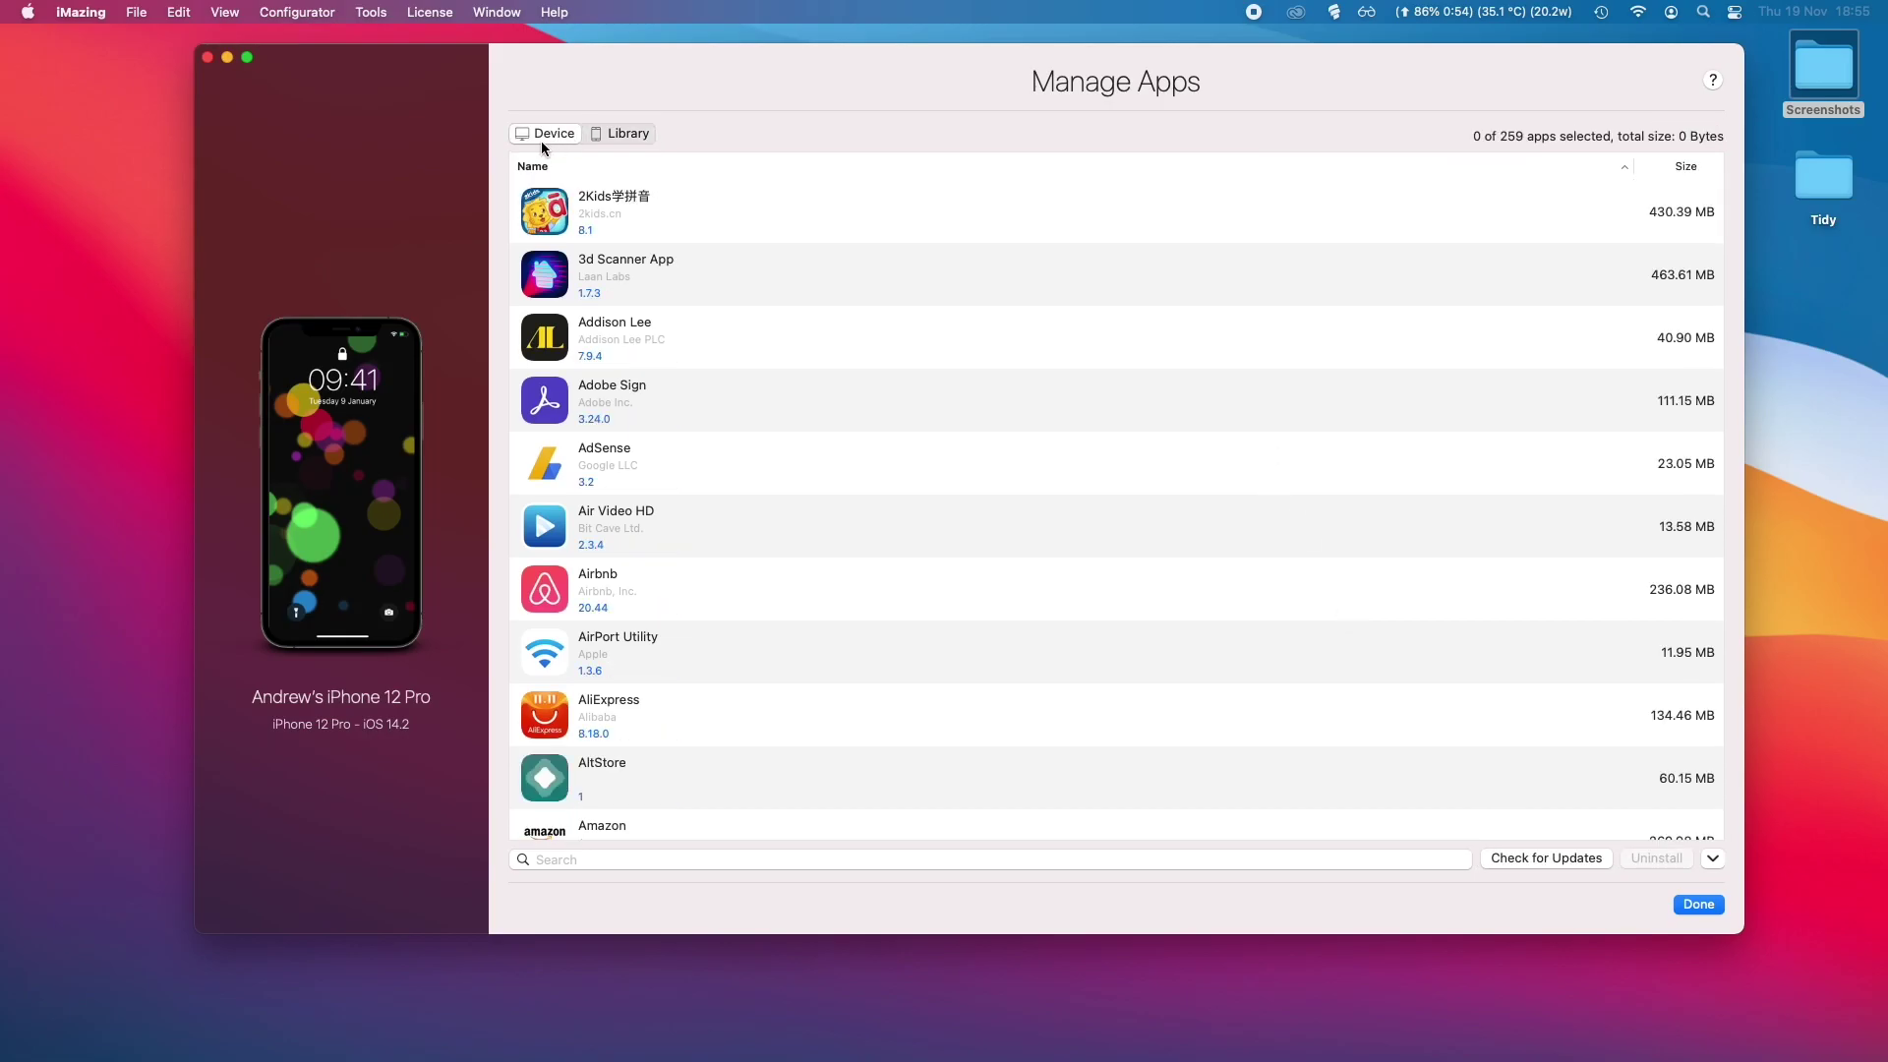
scroll(746, 373, "down", 10)
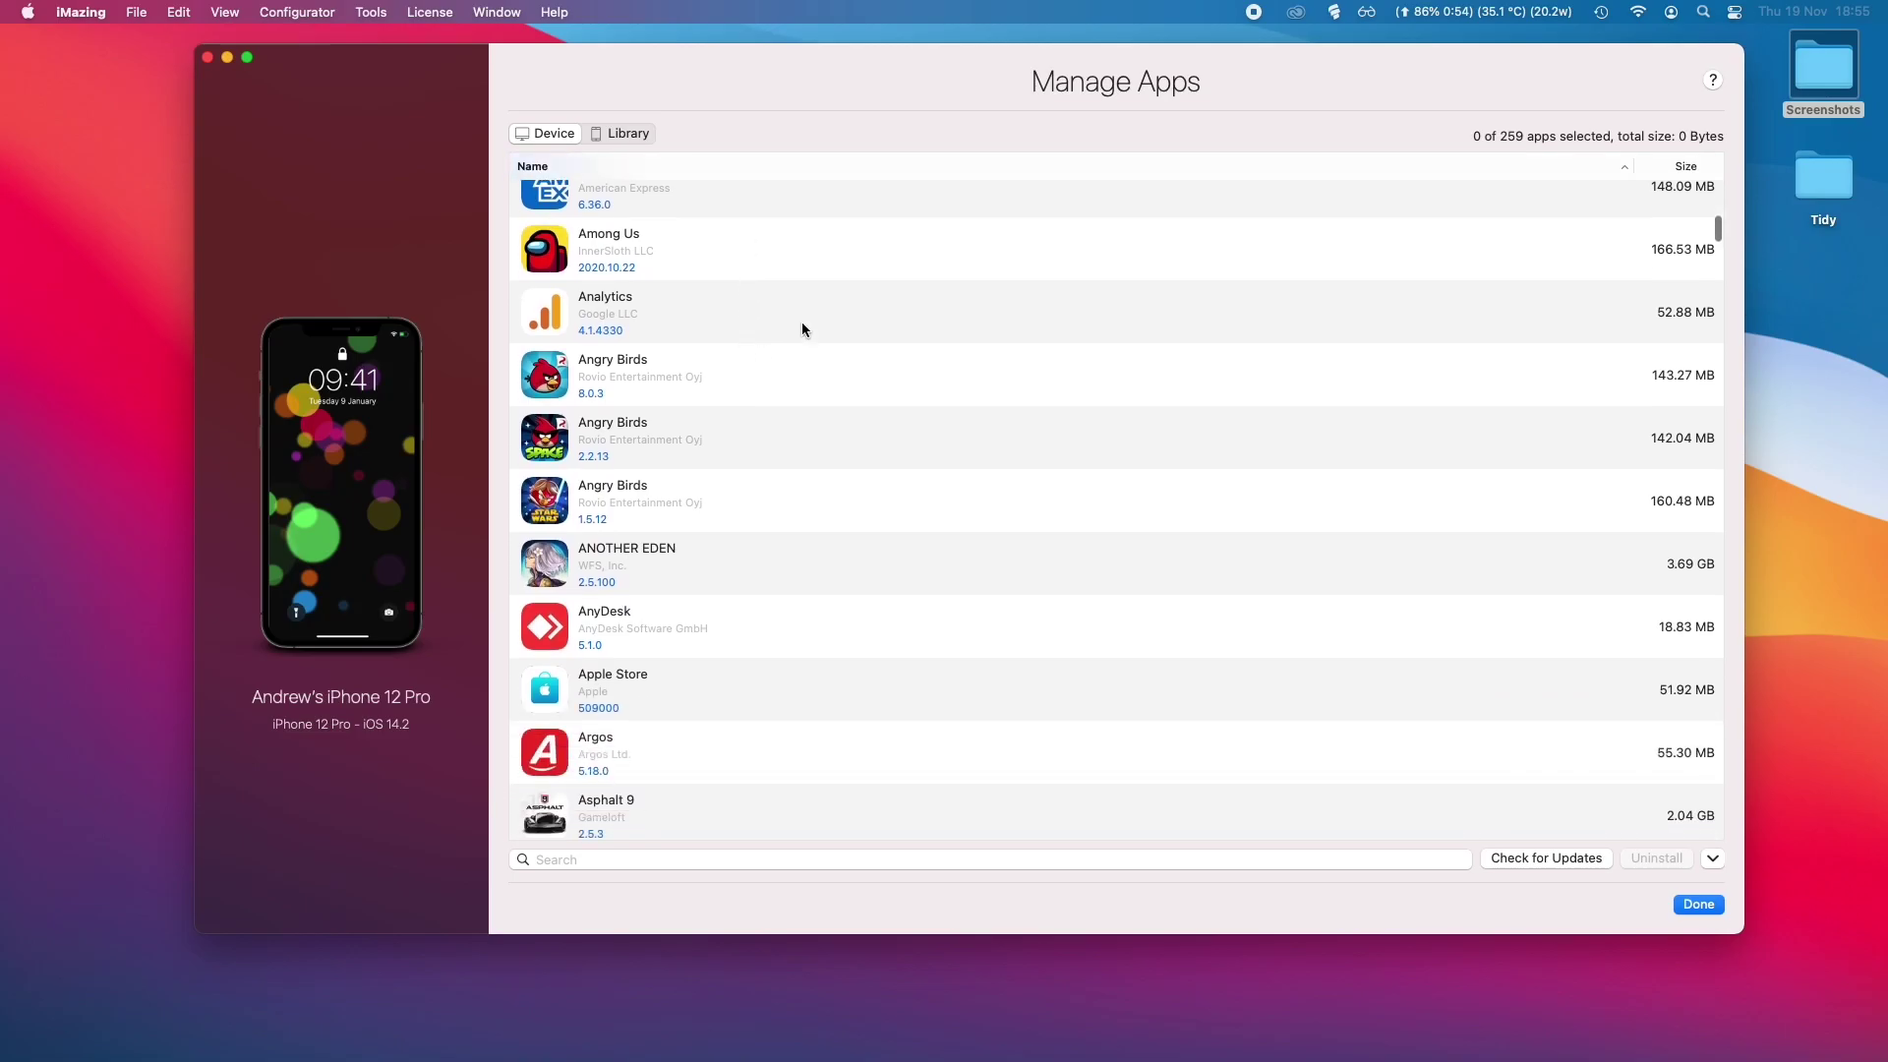
left_click_drag(1715, 231, 1717, 765)
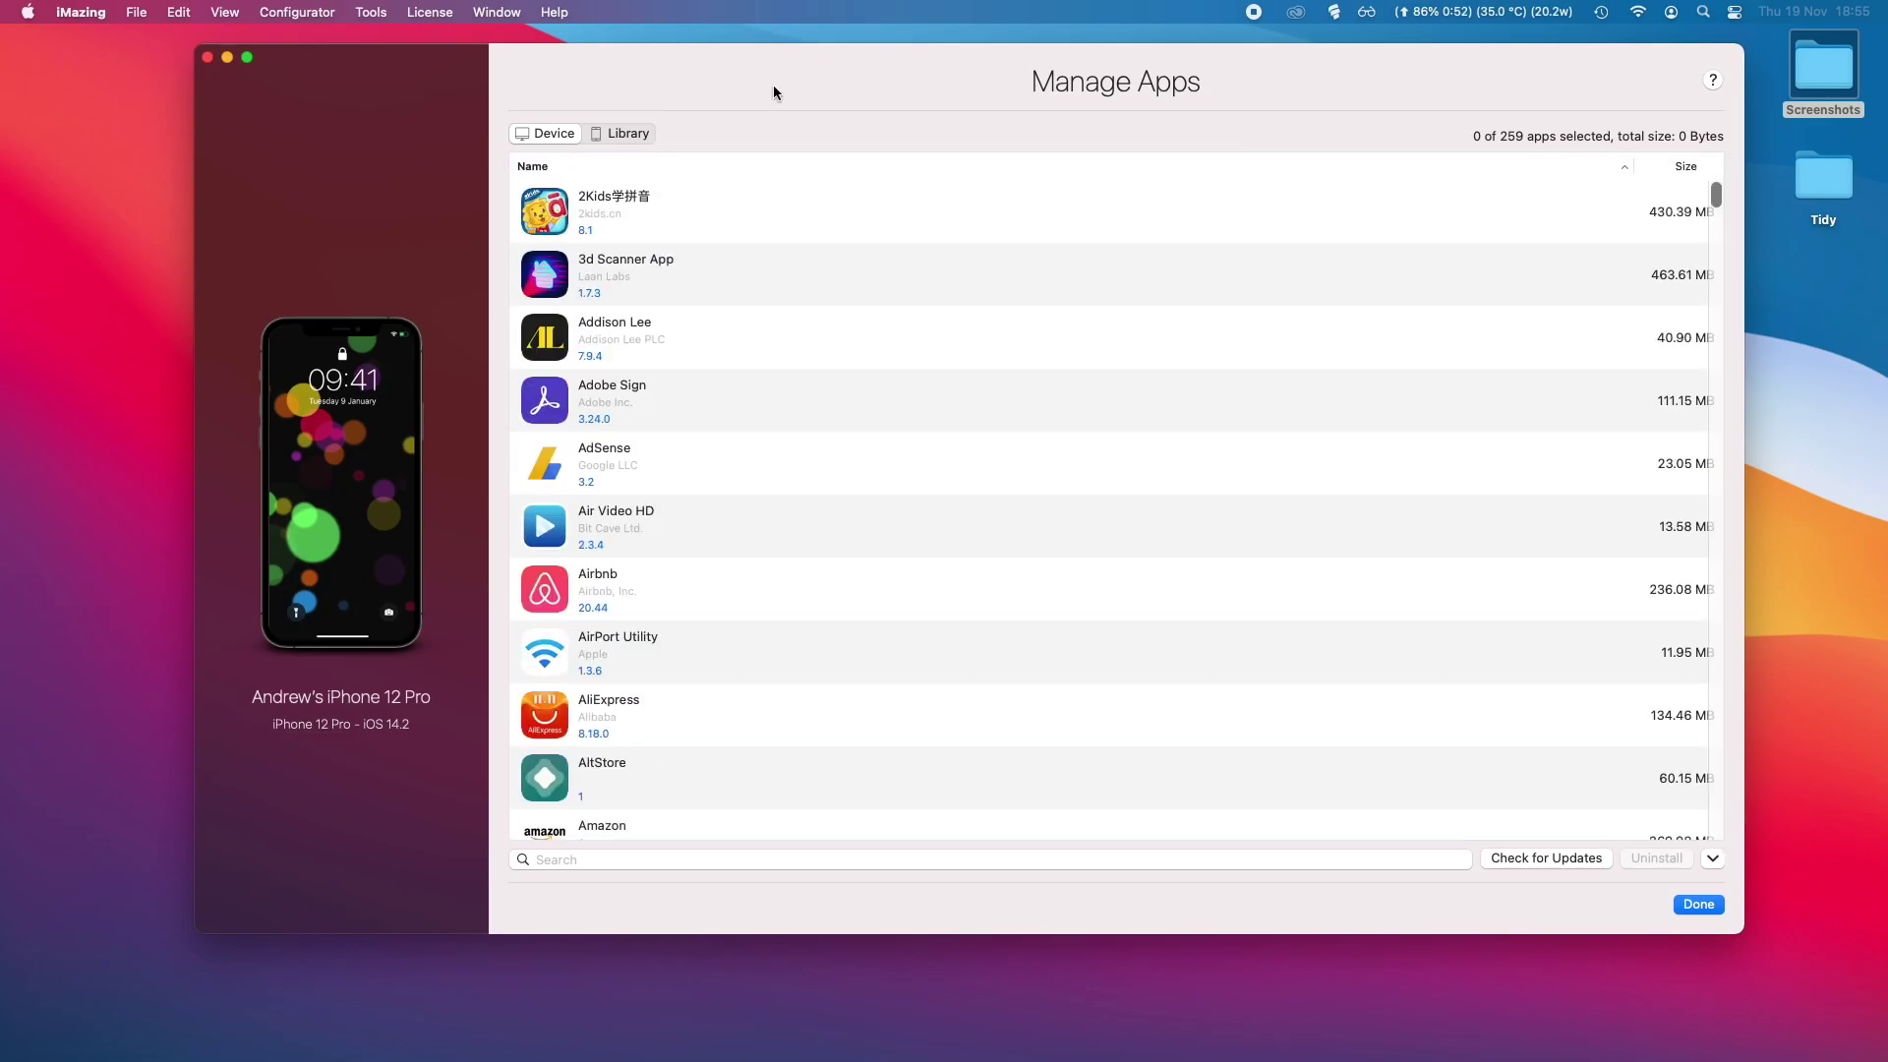
left_click(622, 134)
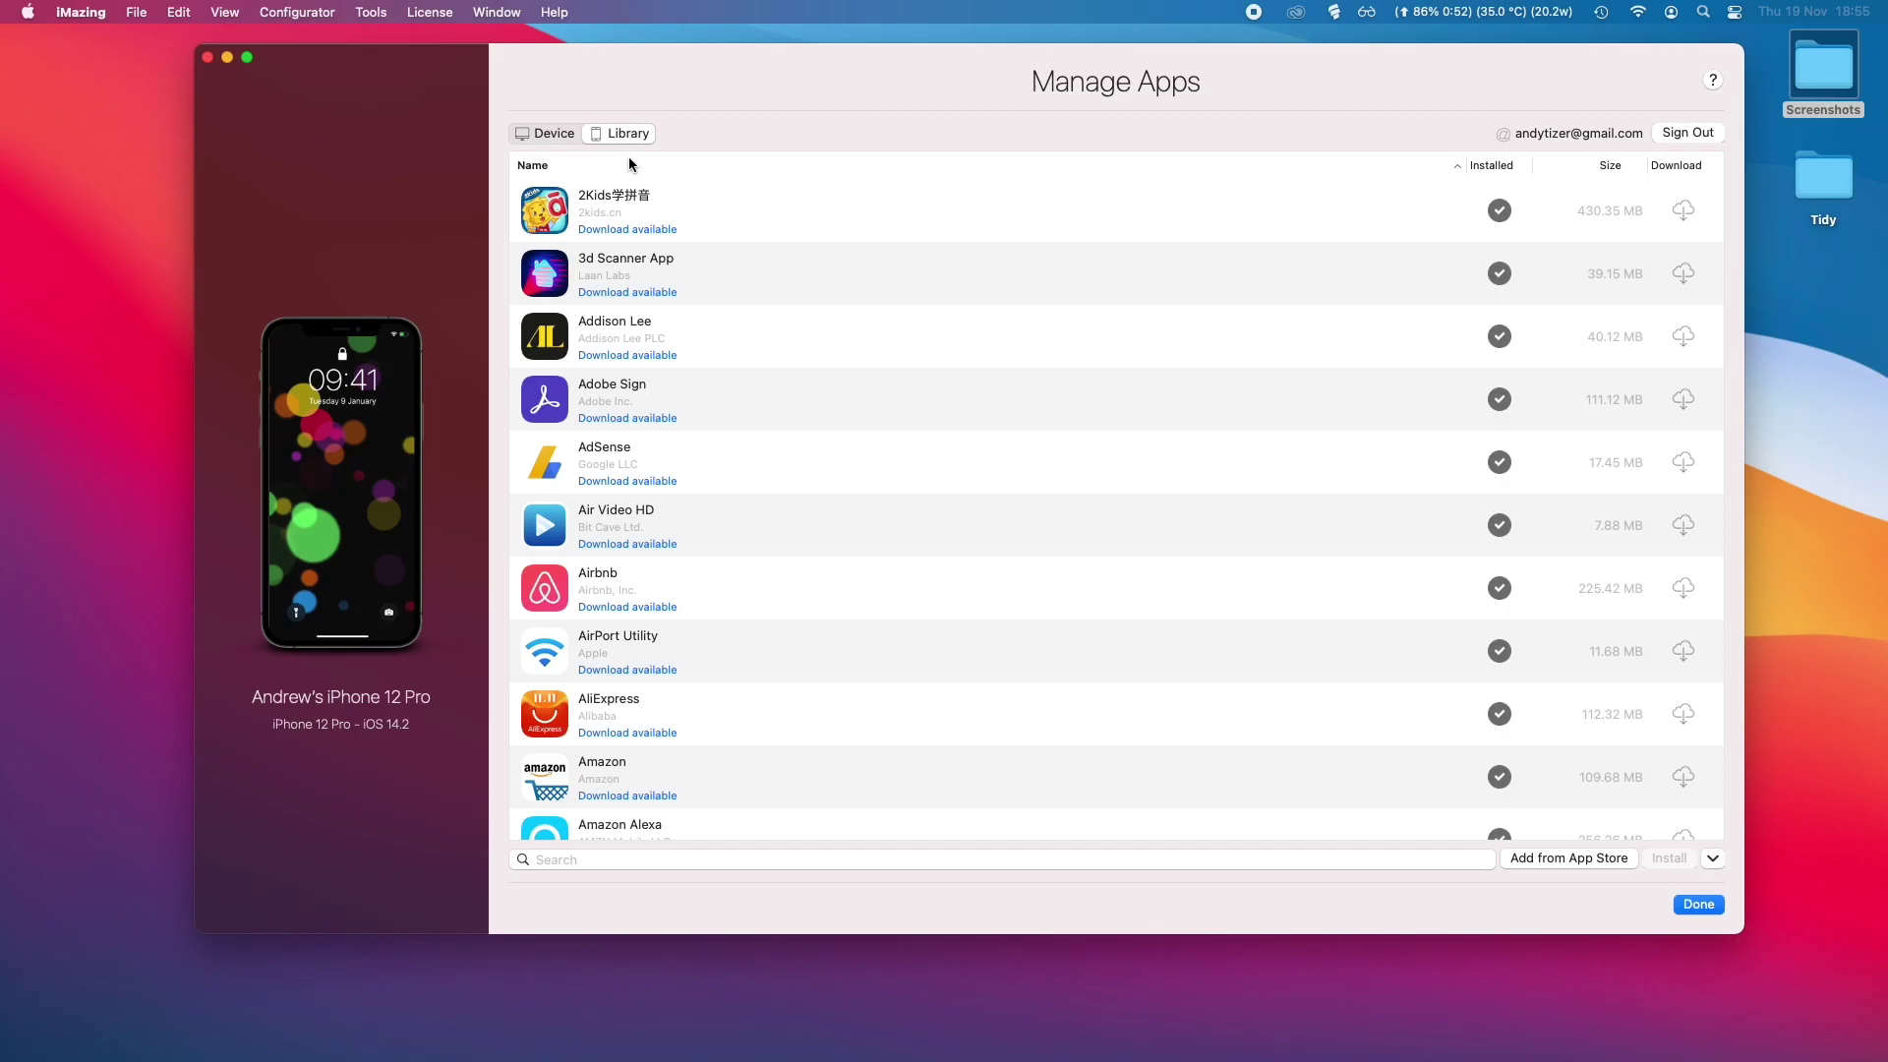
Step: Scroll the Library to FinalFantasy6, select it and download it
scroll(1422, 456, "down", 20)
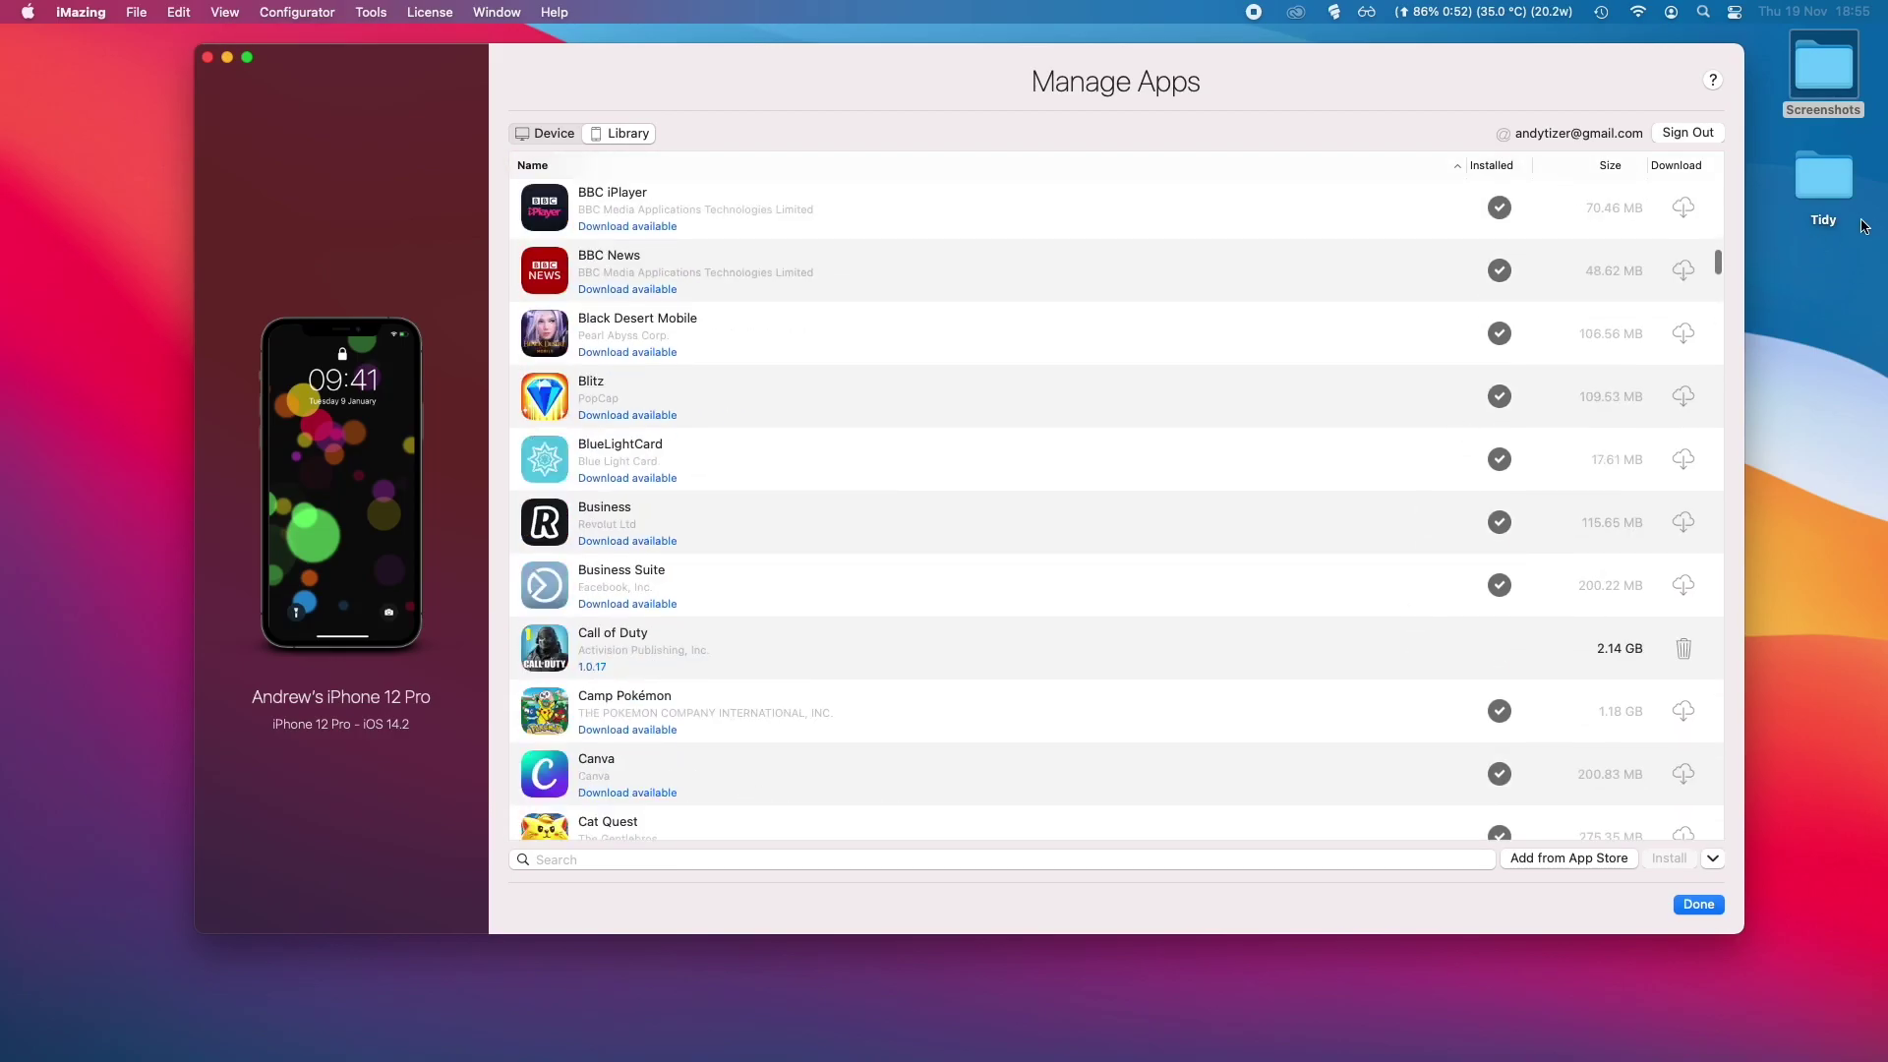
left_click_drag(1719, 262, 1723, 315)
scroll(1721, 315, "down", 20)
scroll(1106, 700, "down", 1)
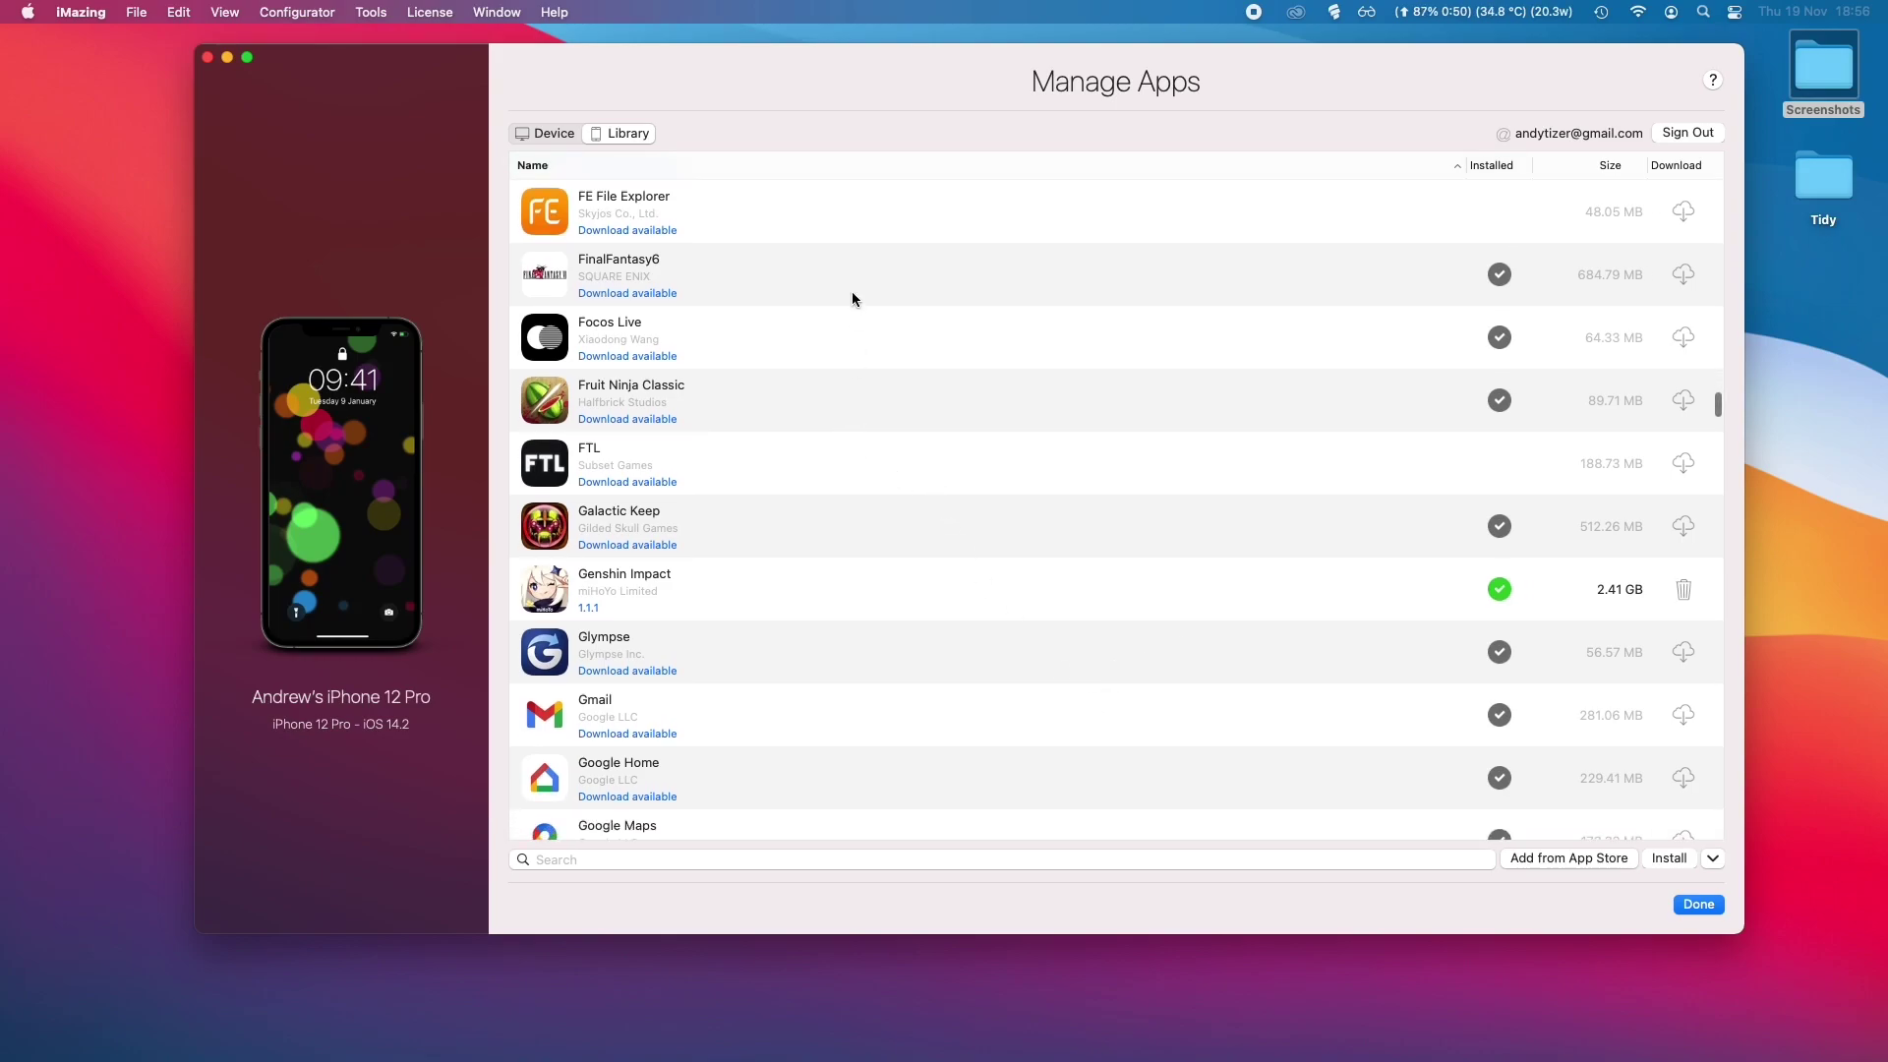
left_click(862, 266)
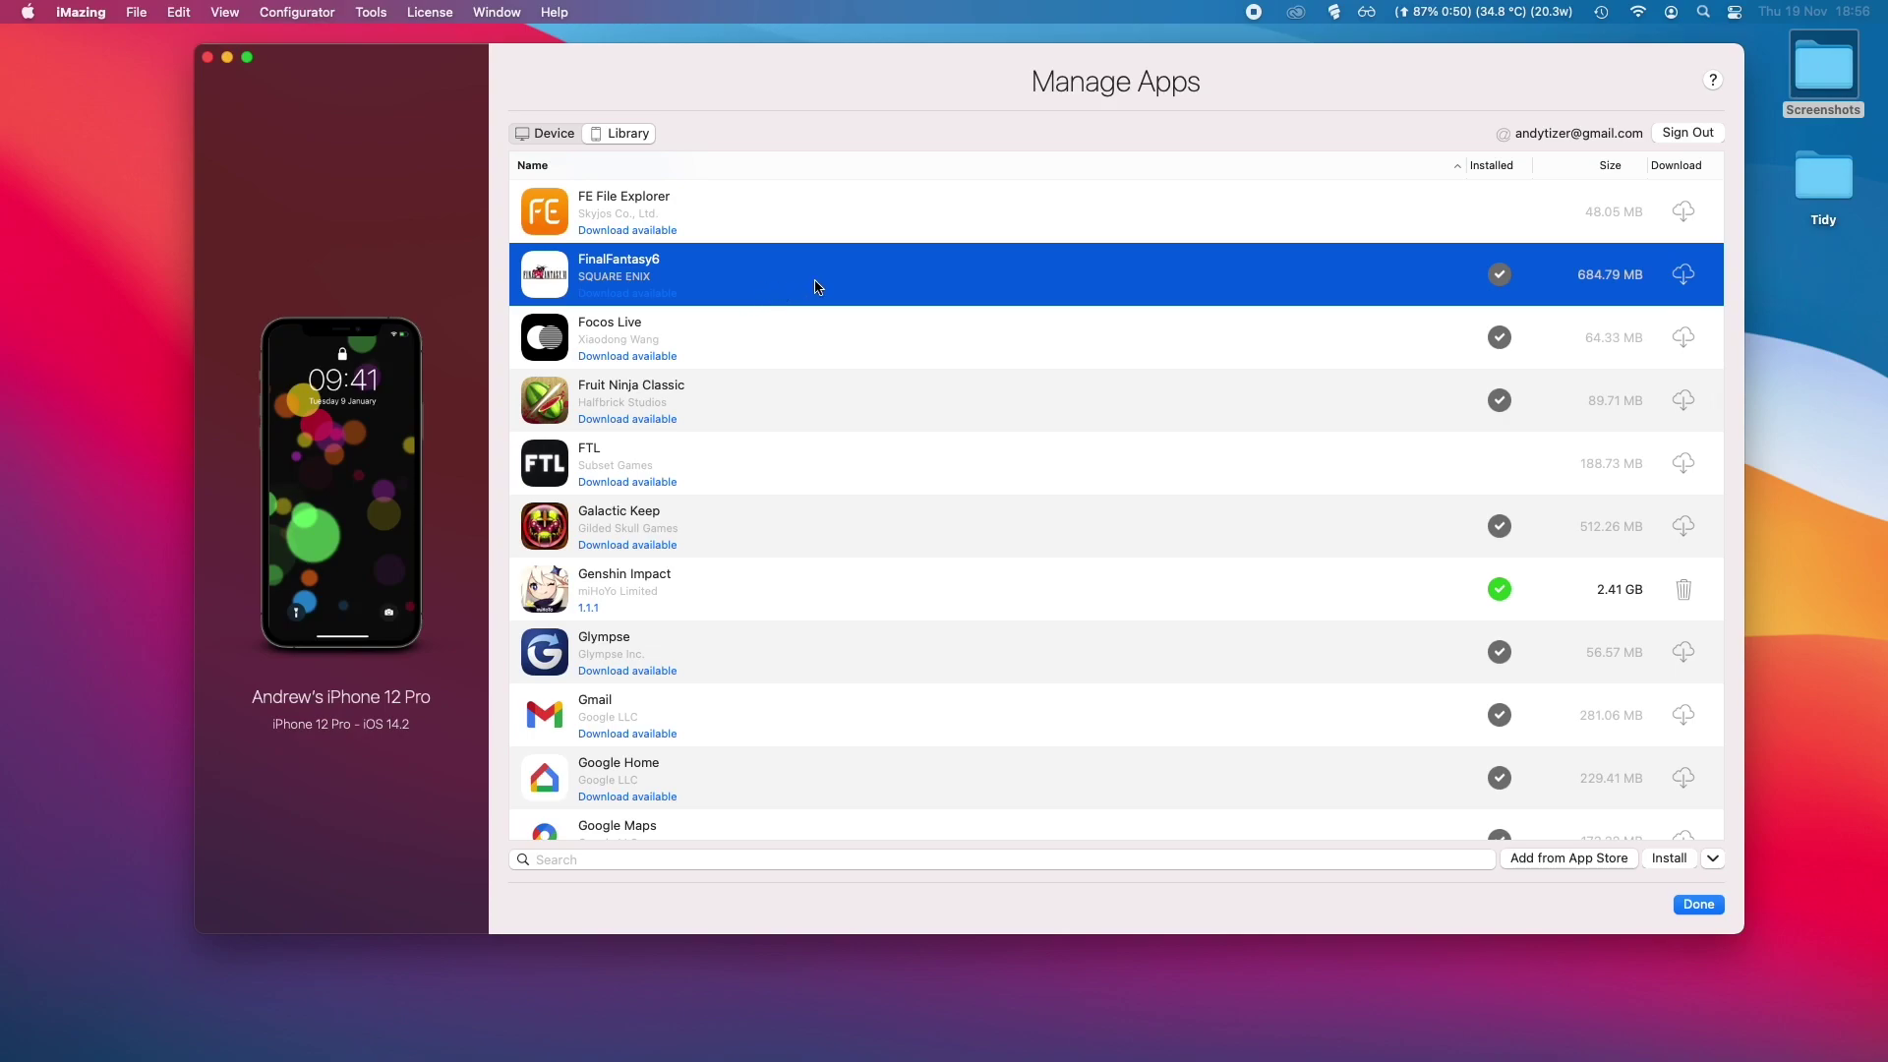
left_click(1684, 275)
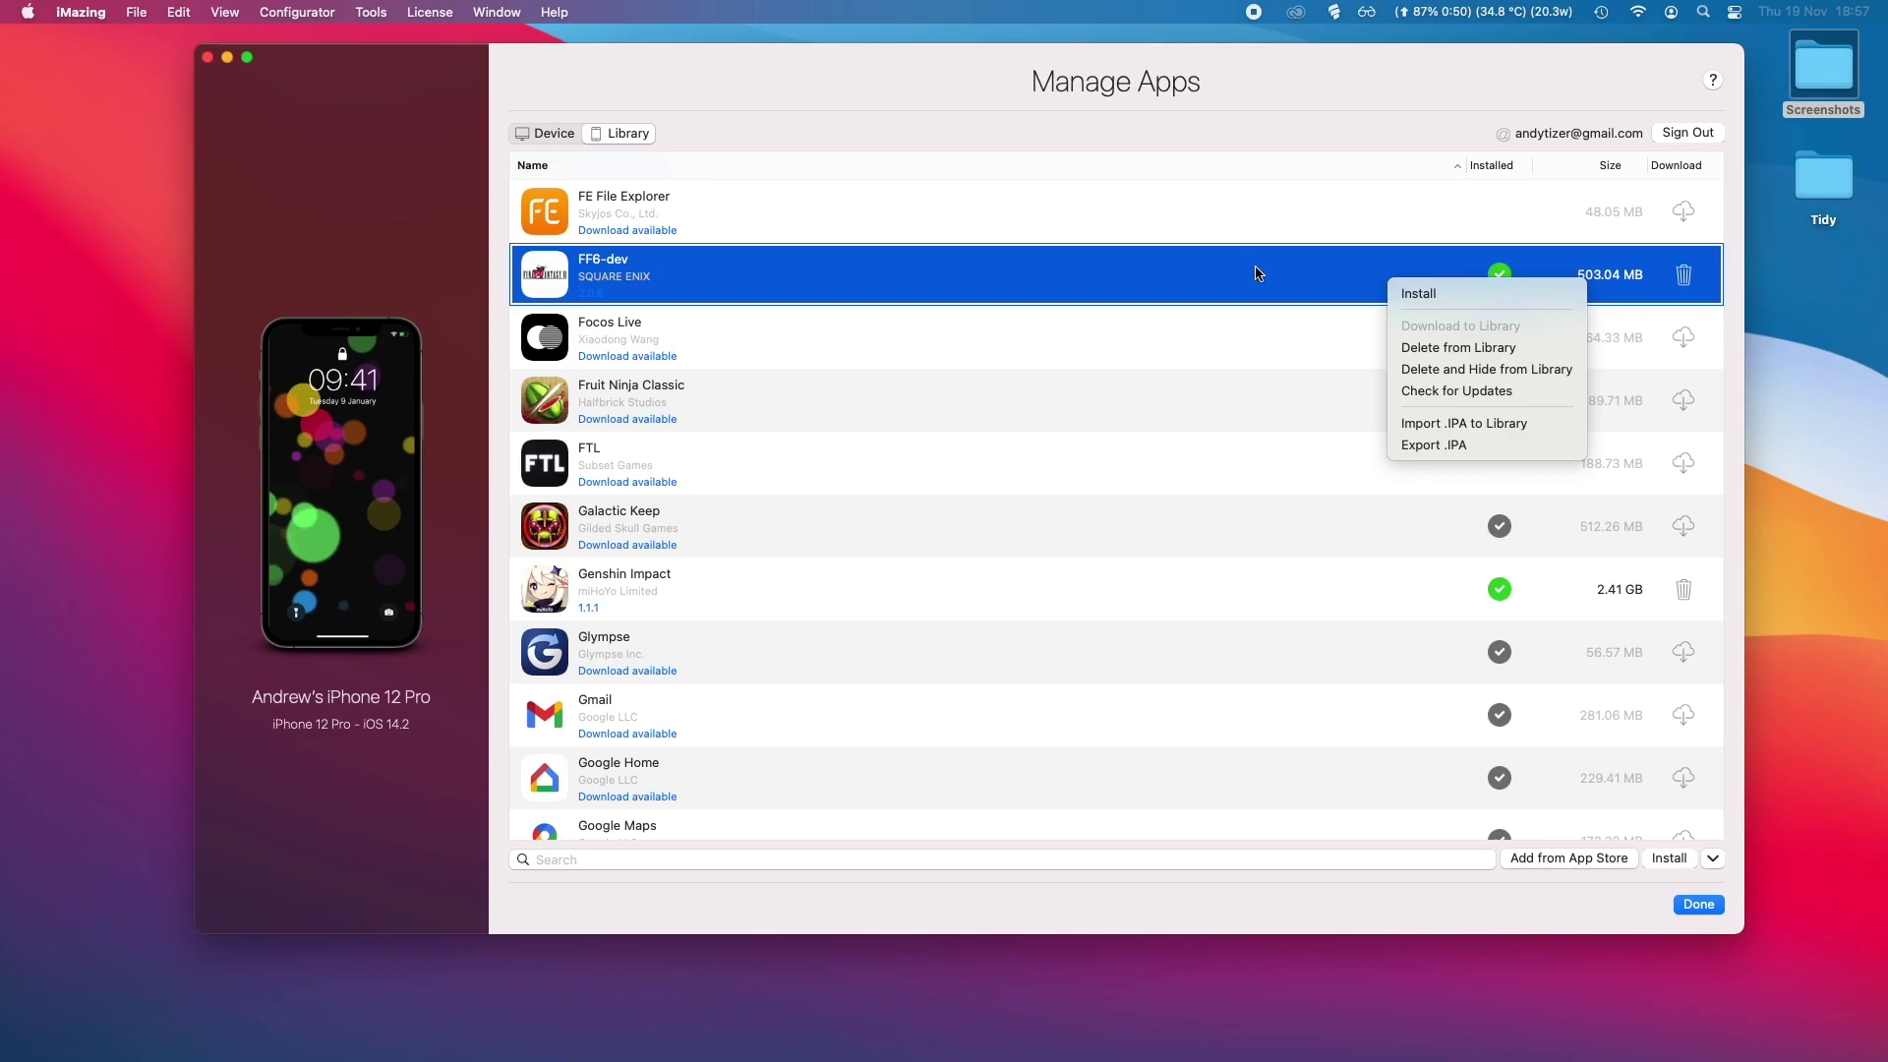
Step: Export FF6-dev as an .ipa and save it to the IPA Installers folder
left_click(1441, 445)
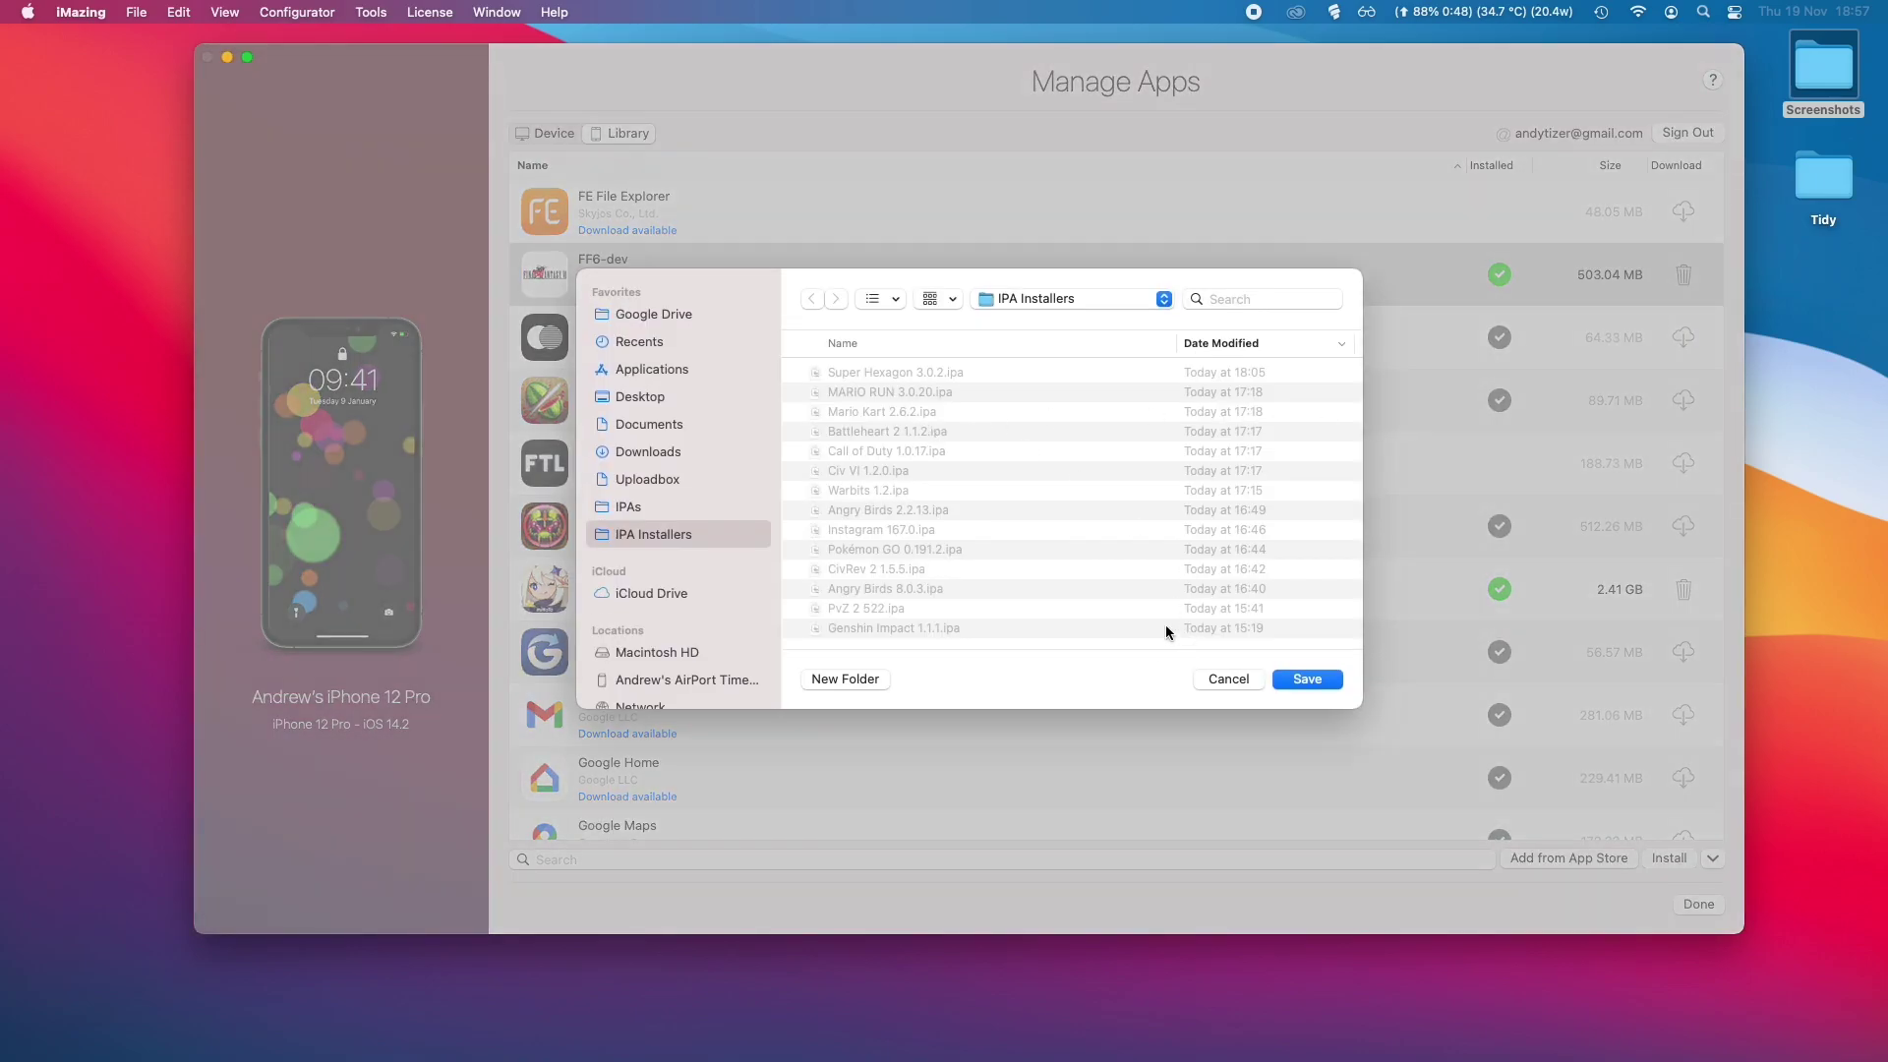
left_click(1327, 679)
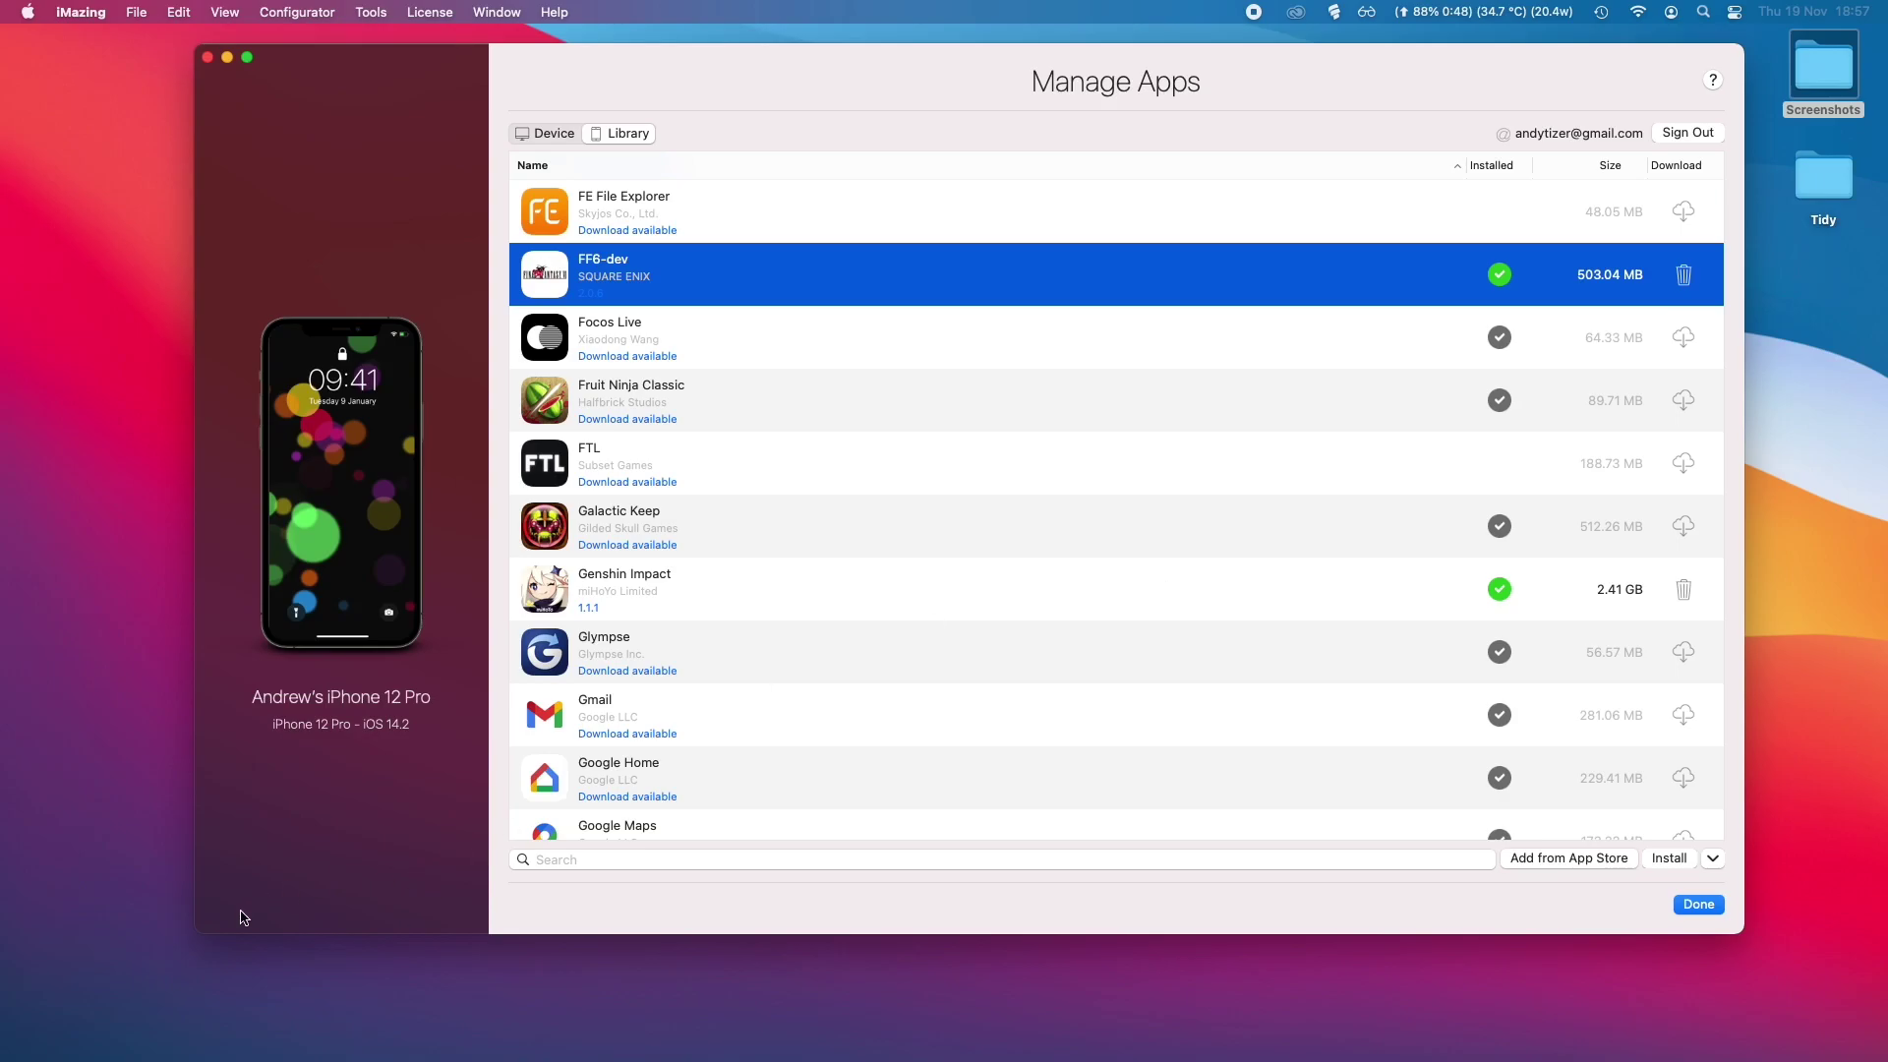
Step: Install FF6-dev 2.0.6.ipa from Finder so FinalFantasy6 appears in Applications
left_click(202, 1032)
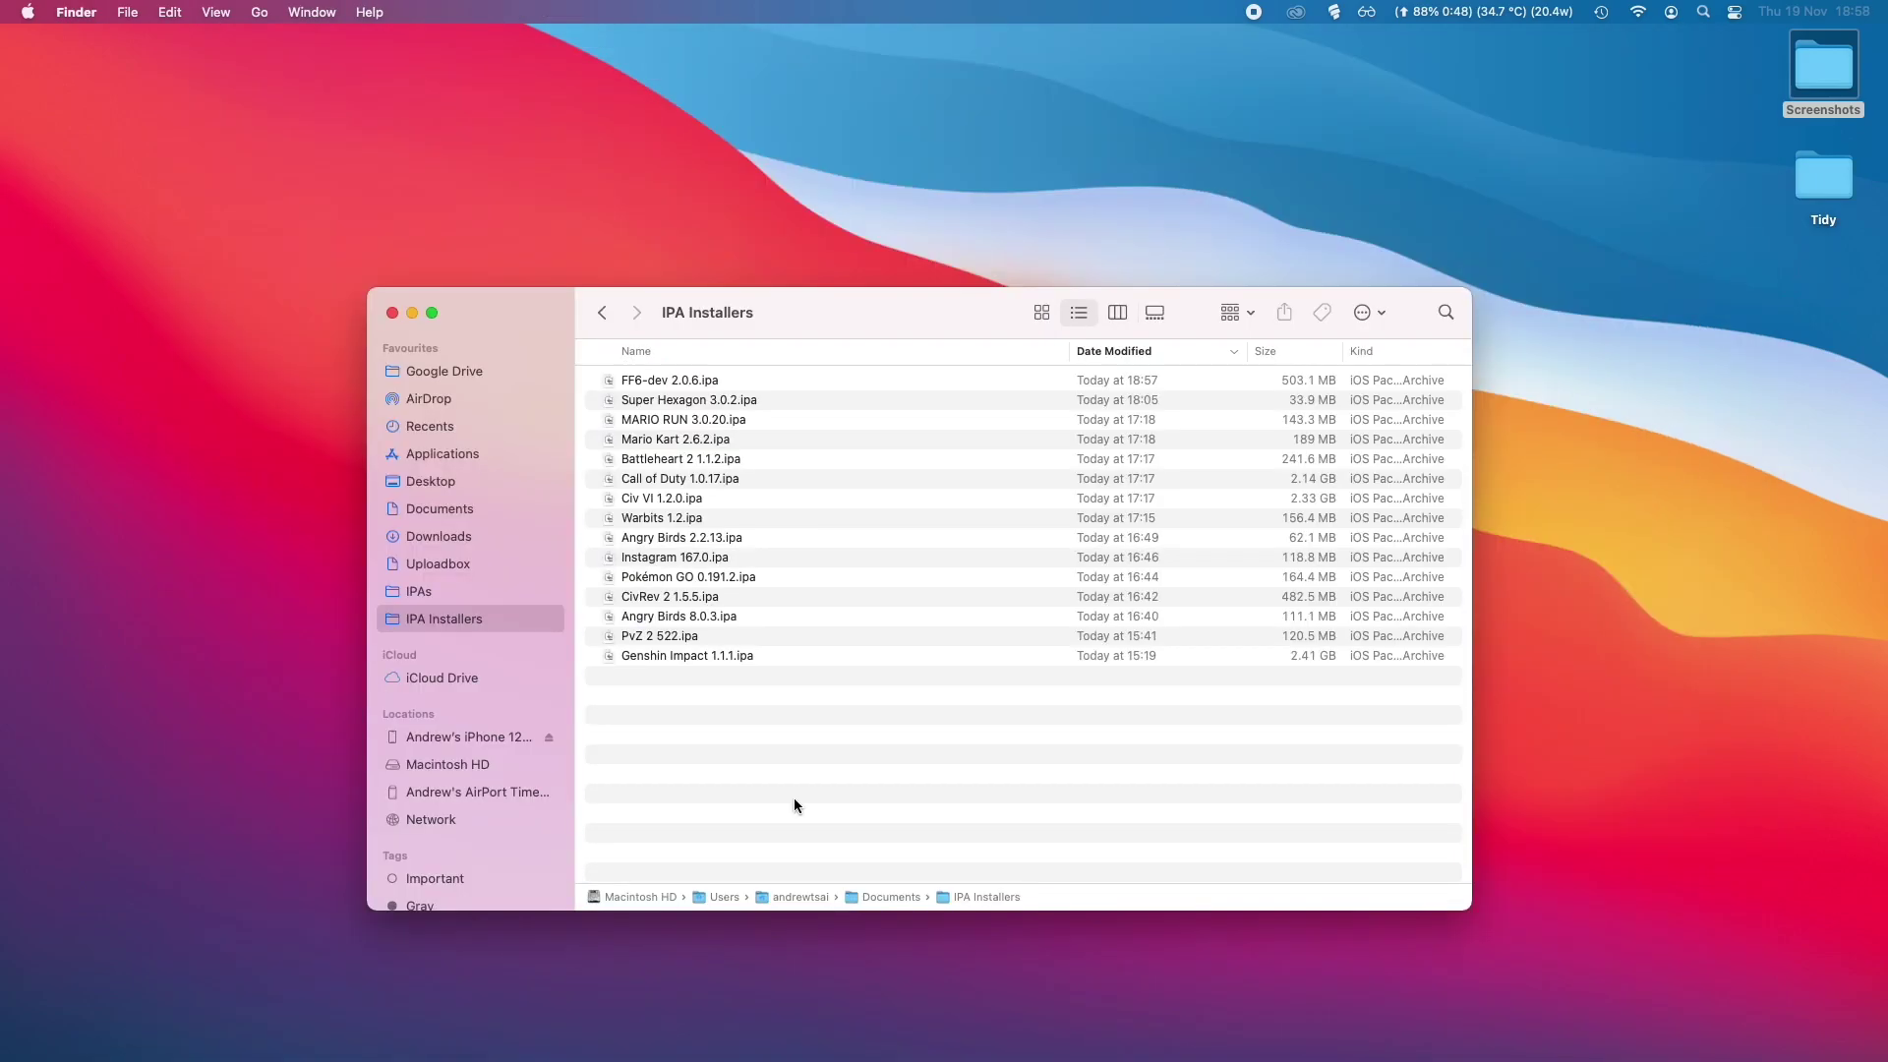
left_click(714, 384)
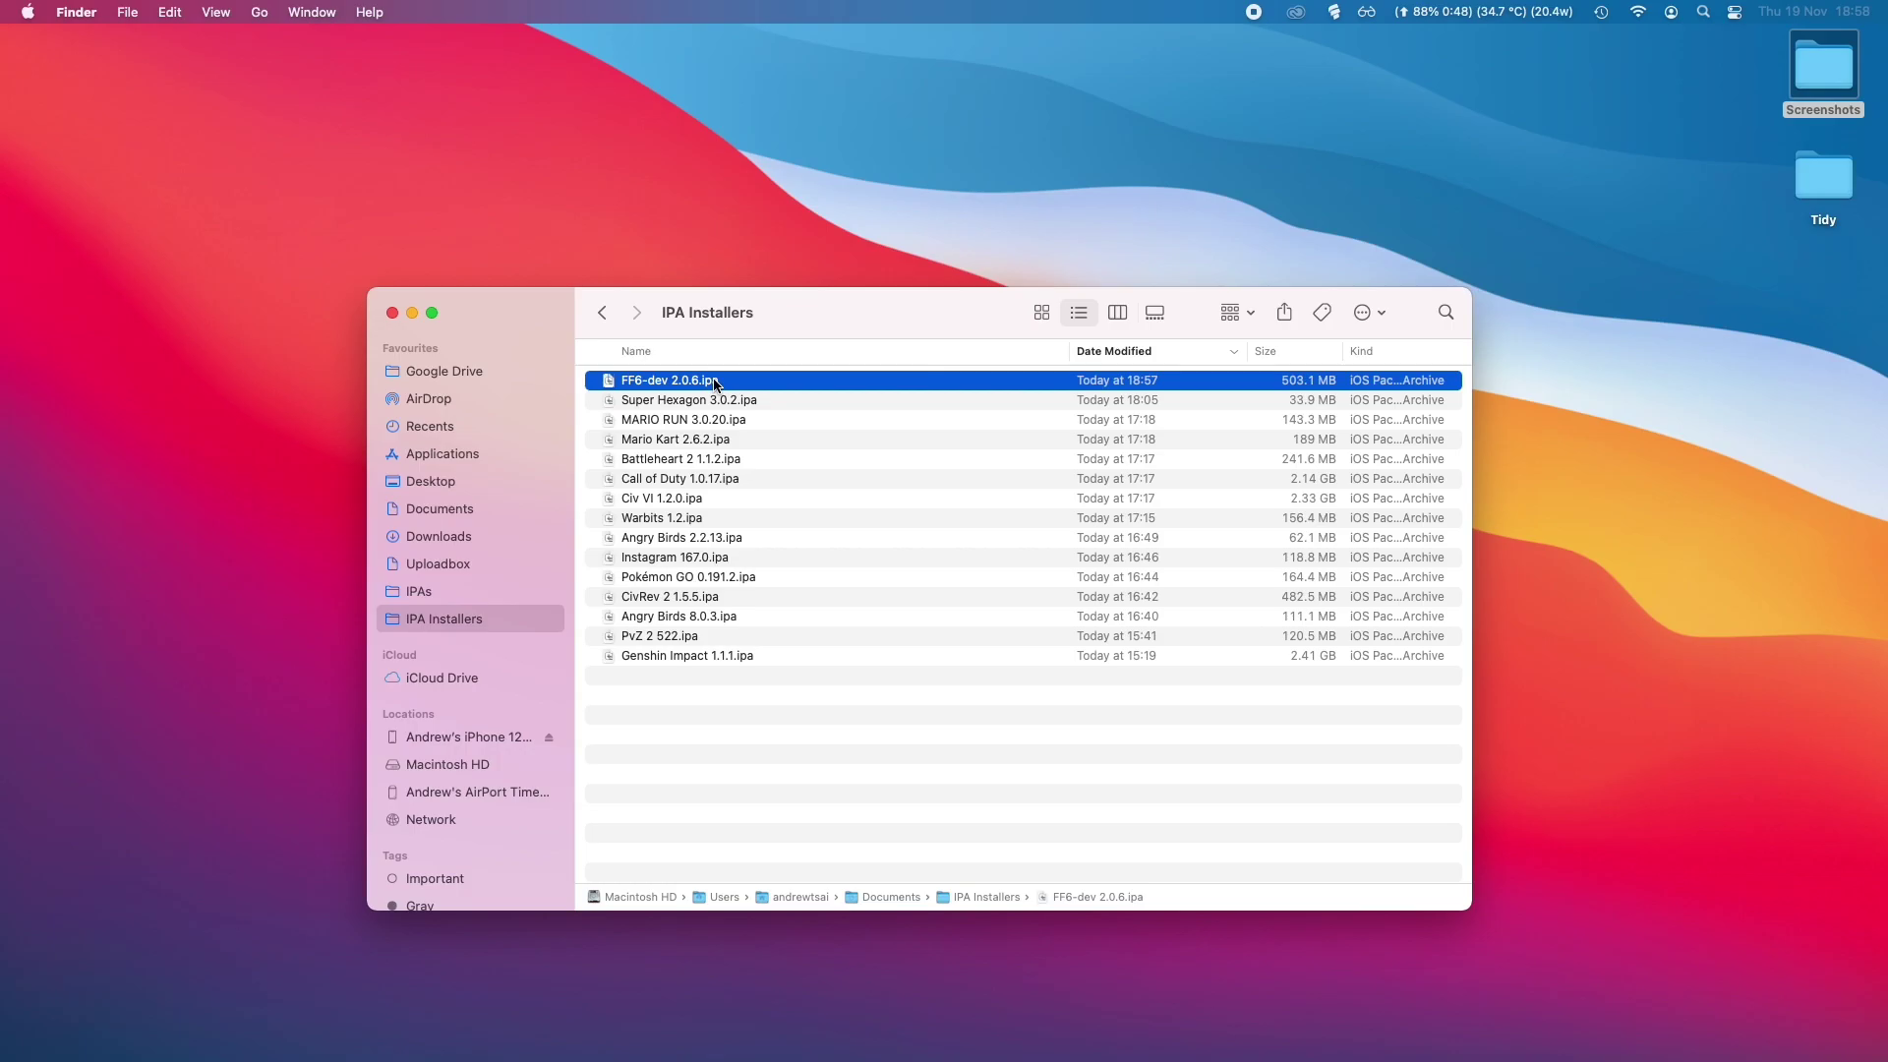
double_click(715, 384)
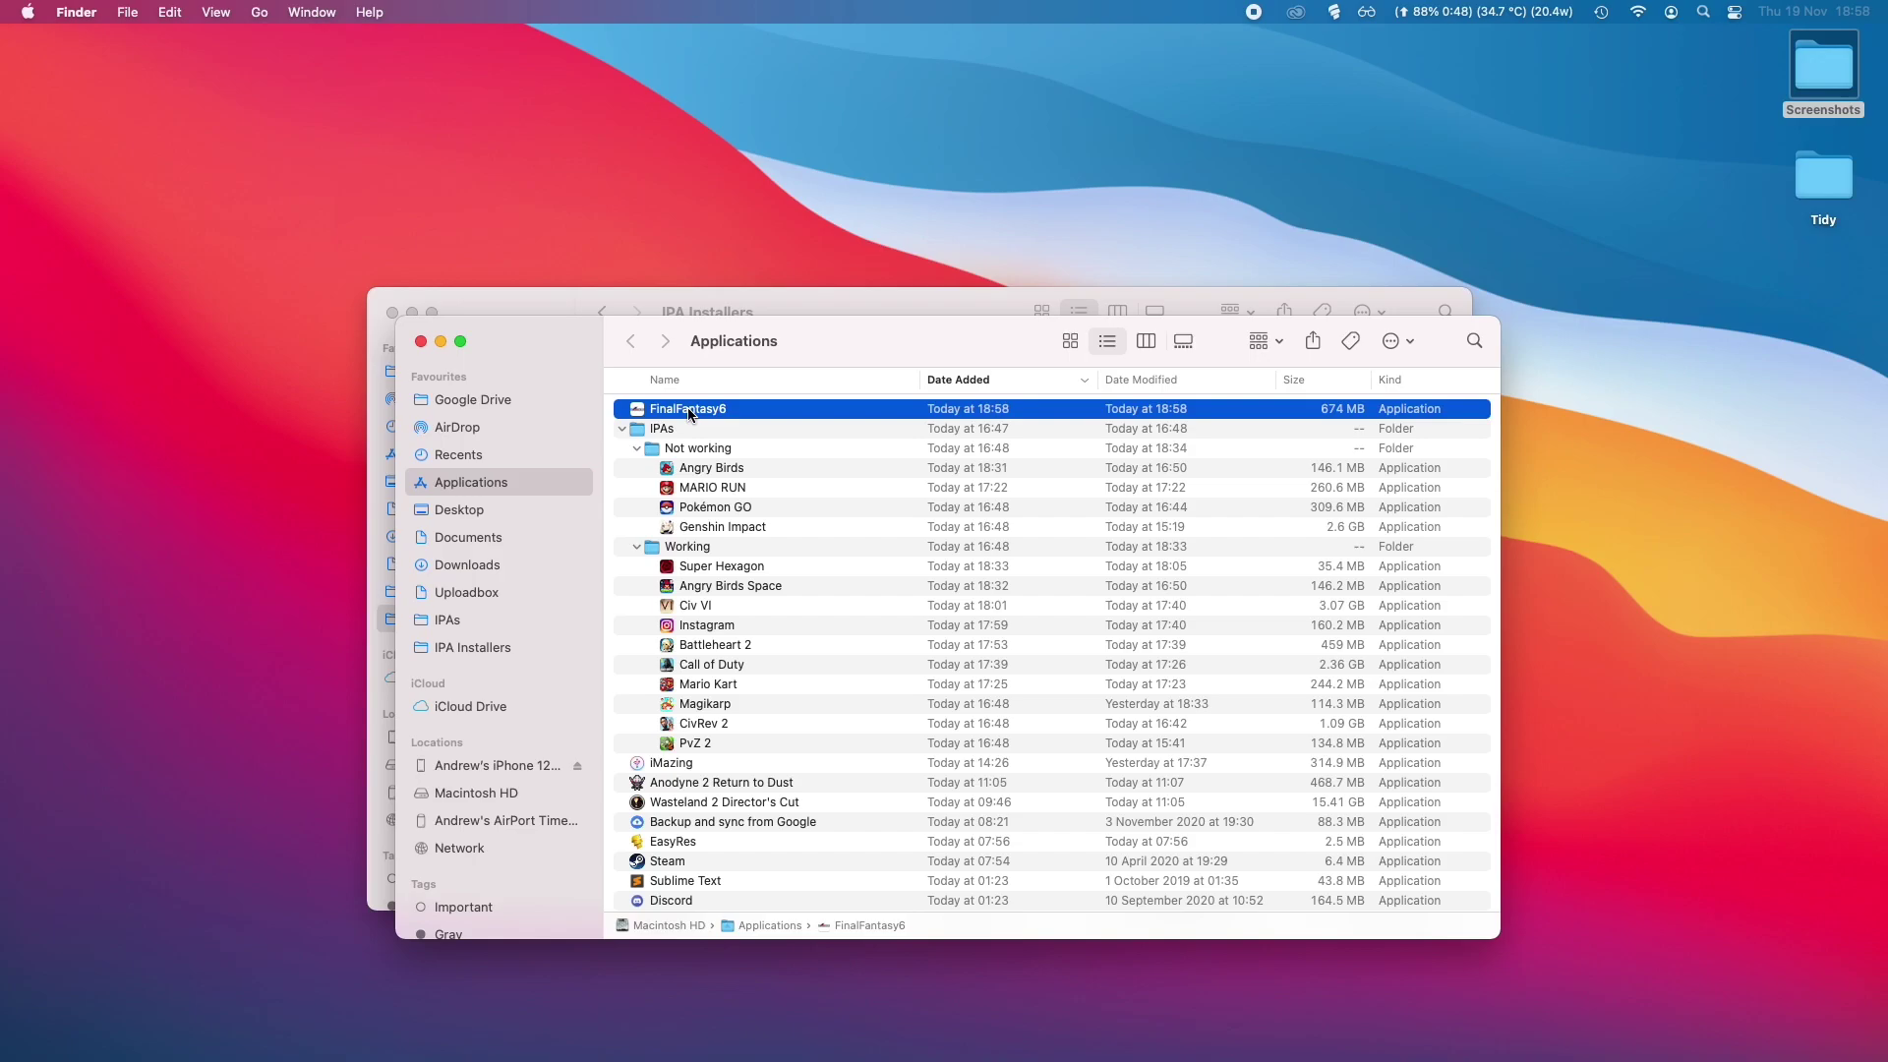
Step: Launch FinalFantasy6, skip to the title menu and start a New Game, then move and close its window
double_click(689, 411)
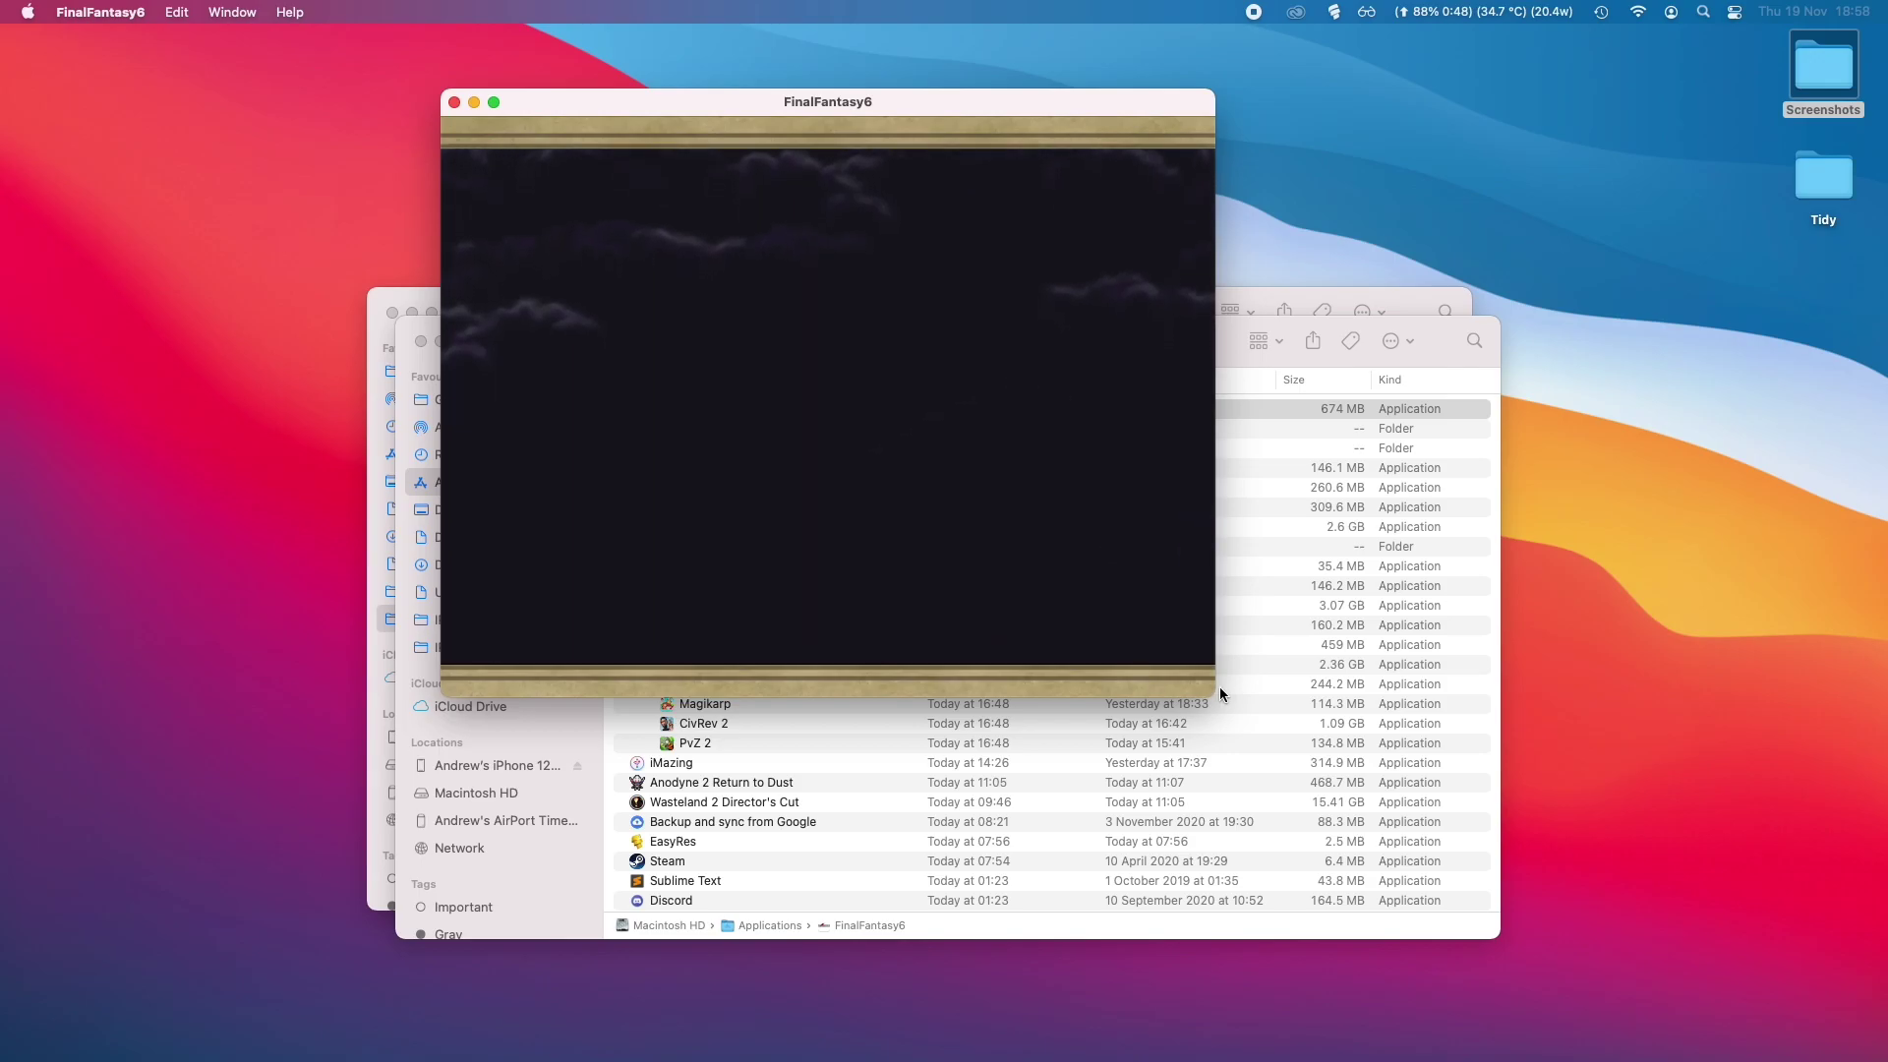
left_click(1096, 584)
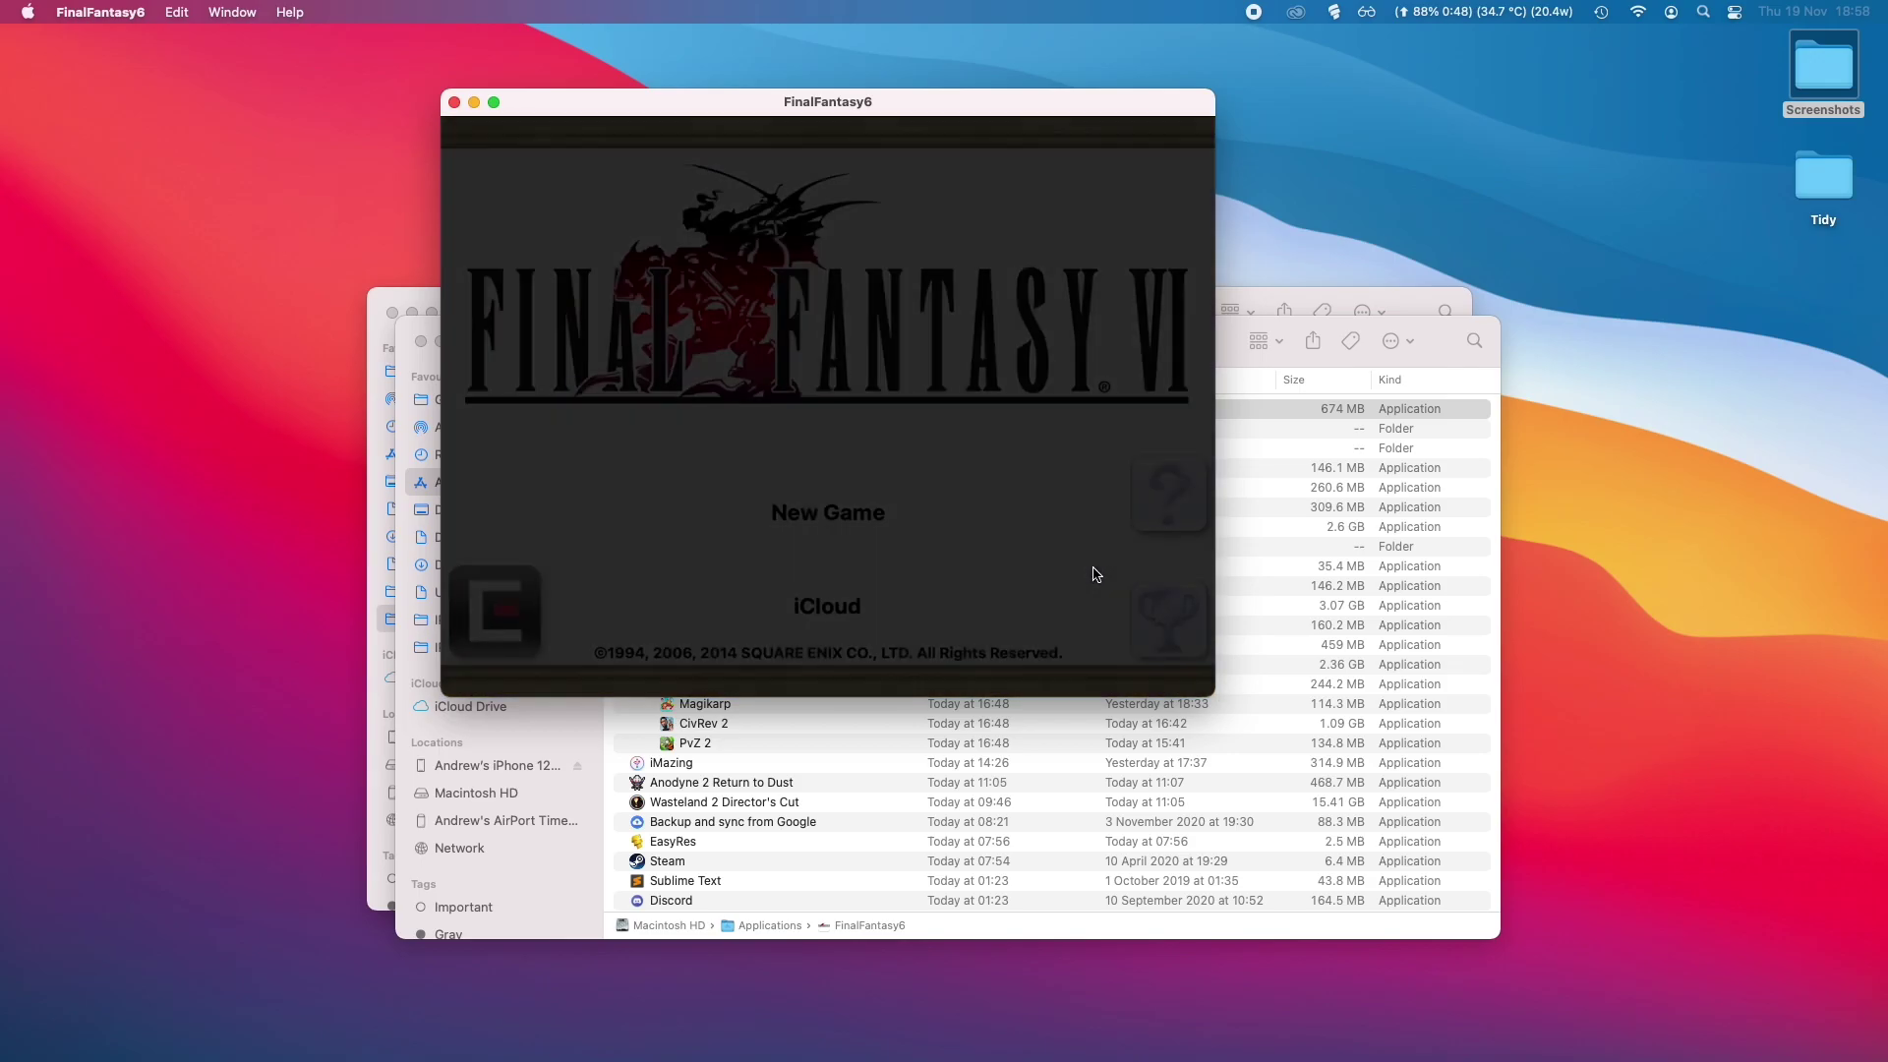
left_click(837, 518)
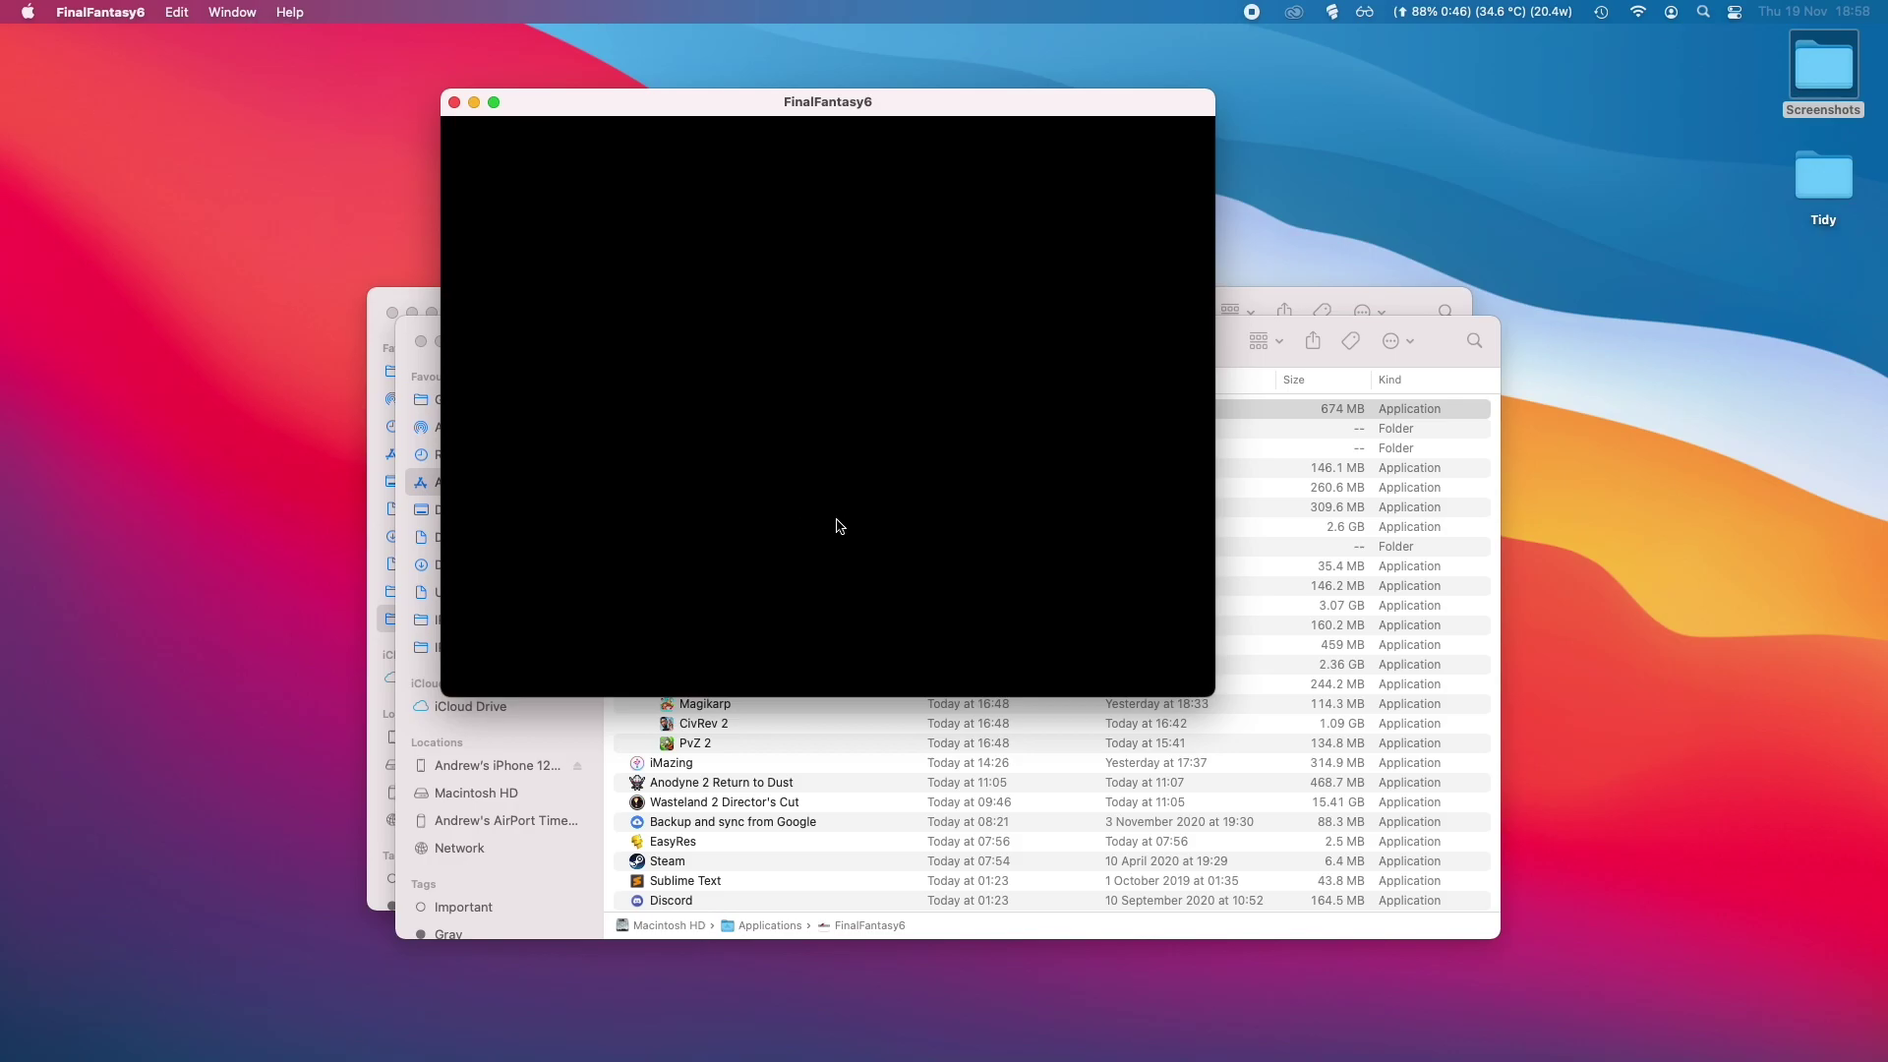
left_click_drag(948, 110, 1020, 160)
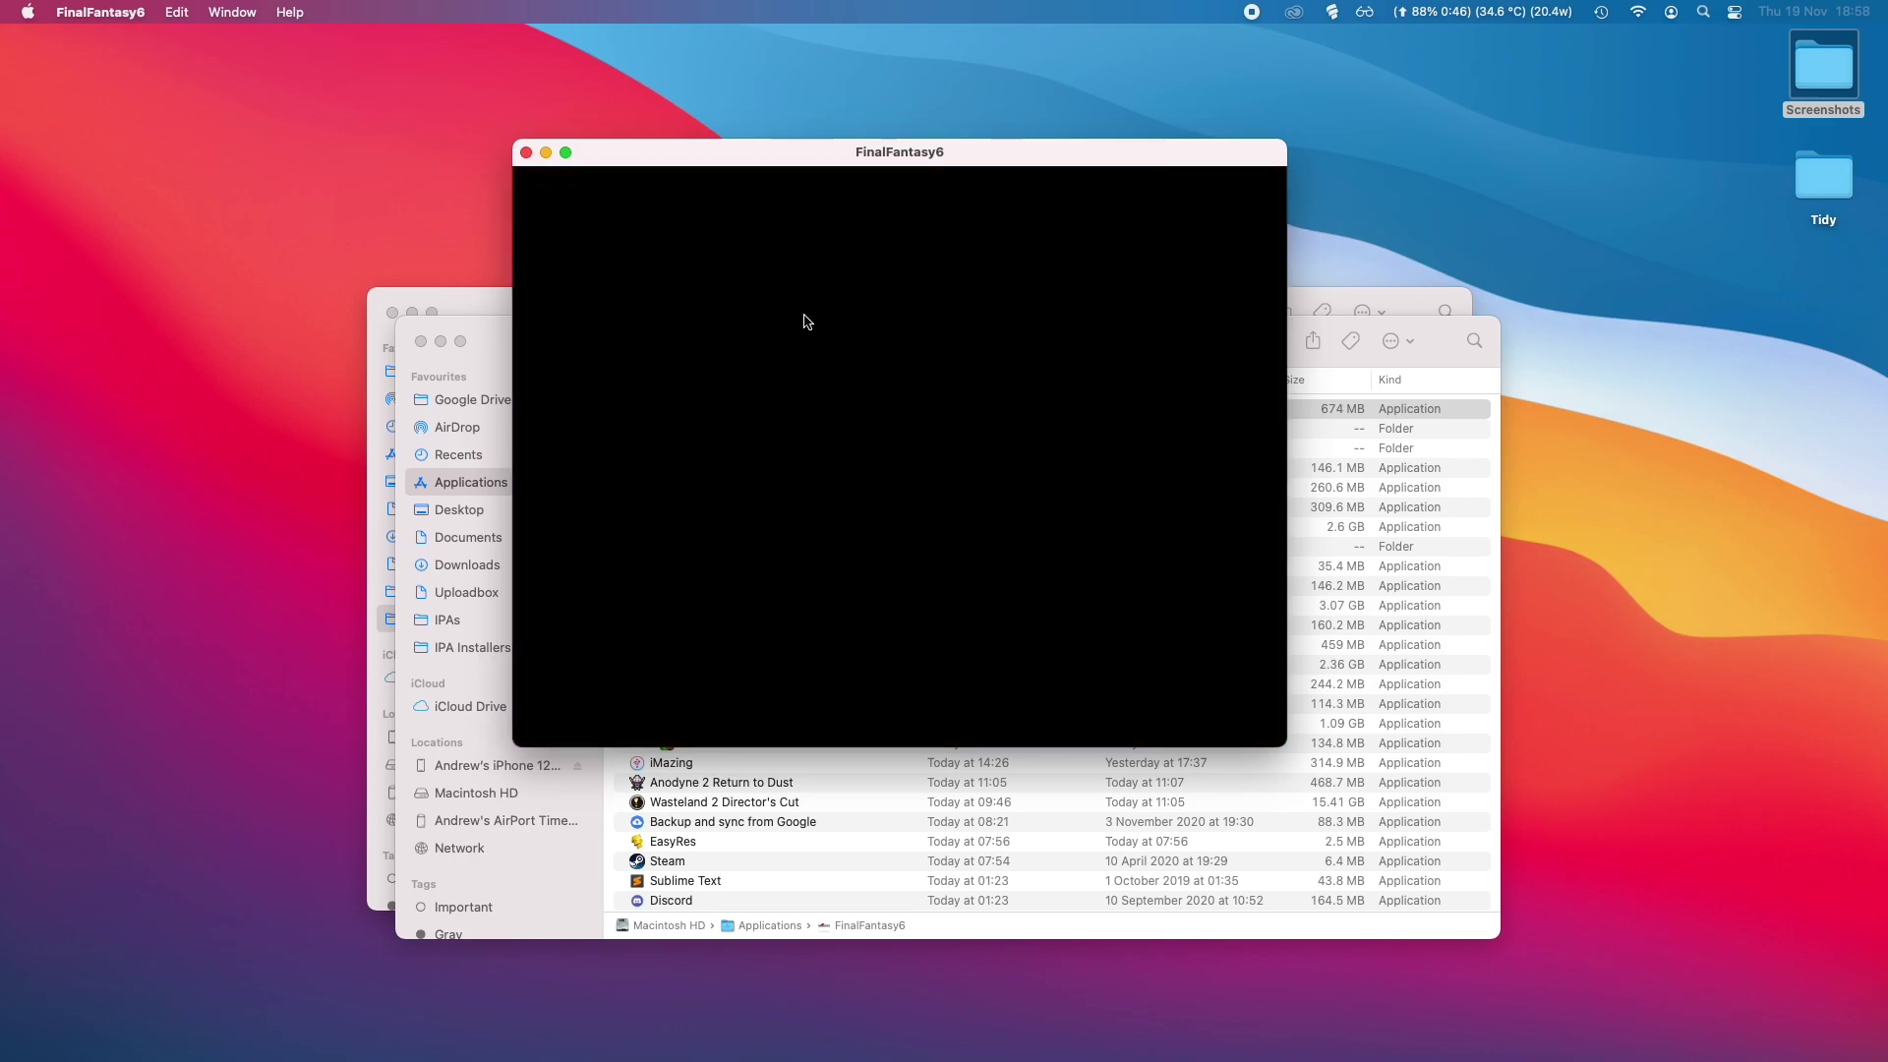
left_click(528, 153)
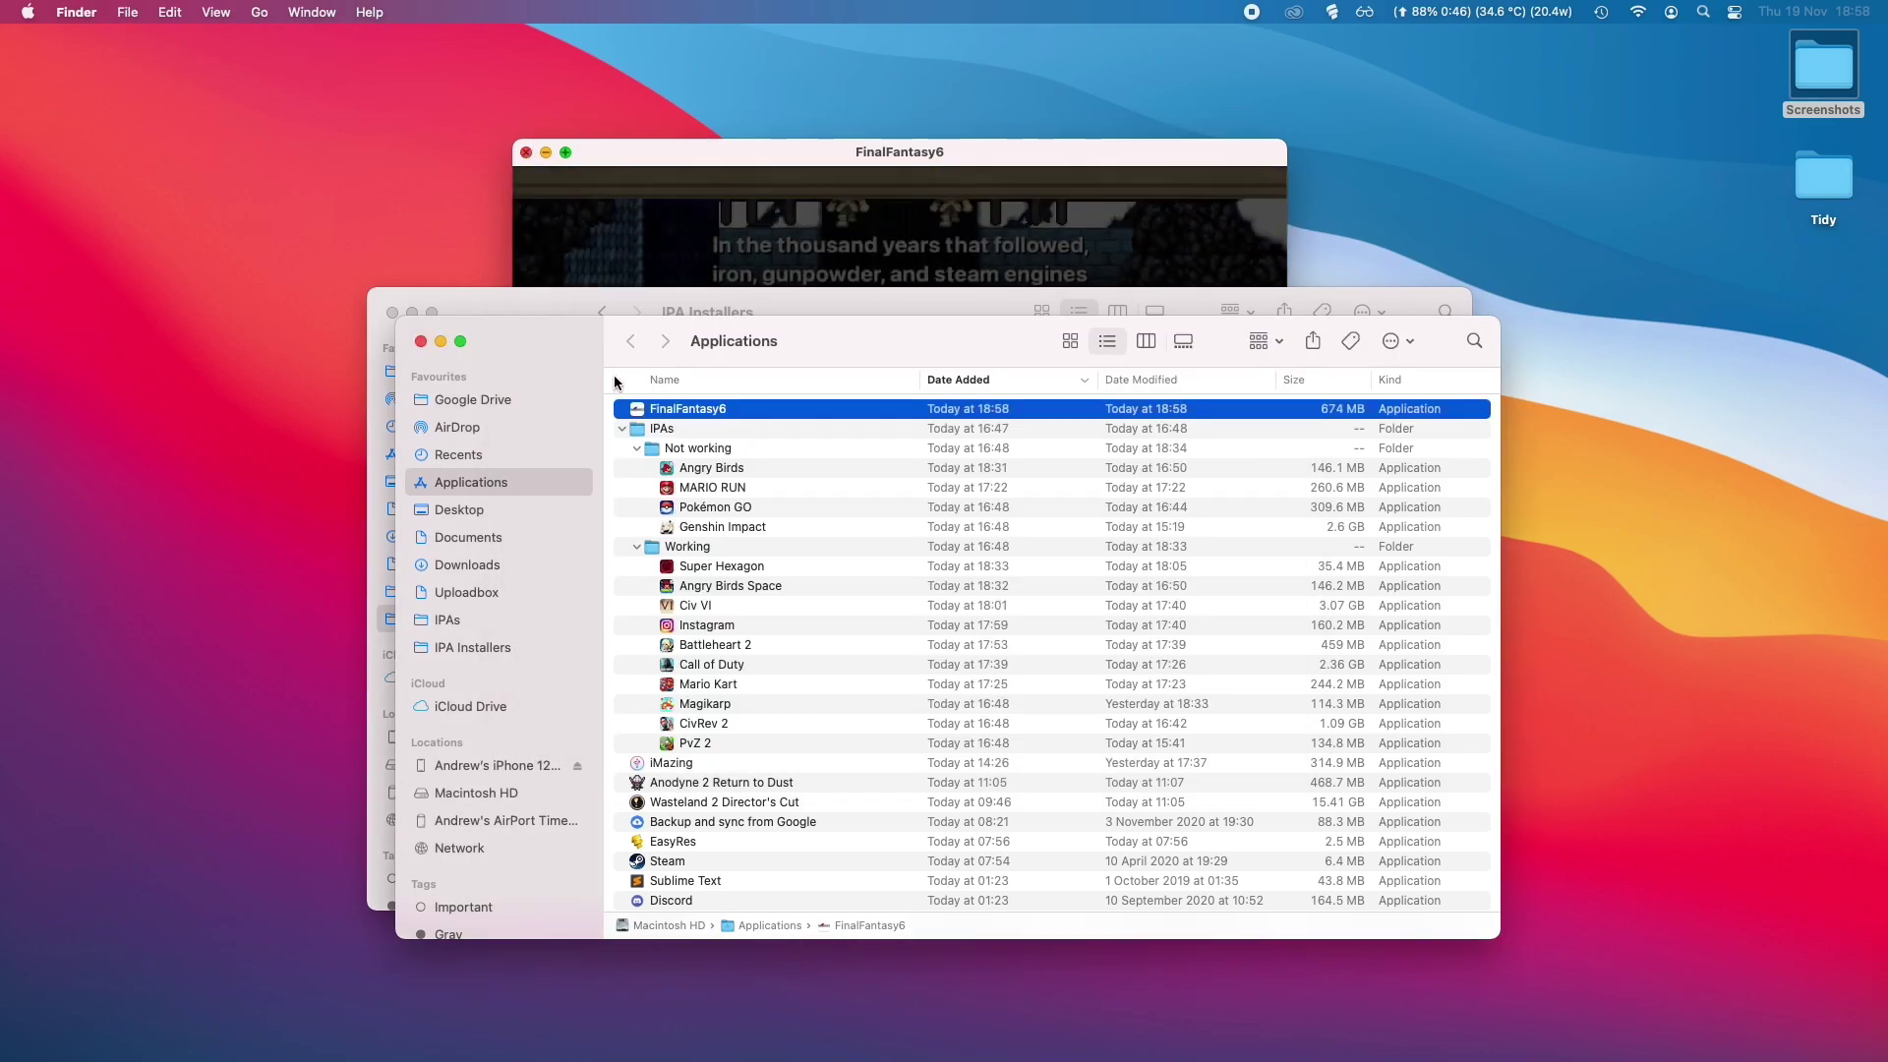
Step: Open the IPAs folder and point out MARIO RUN and Angry Birds in Not working
double_click(668, 430)
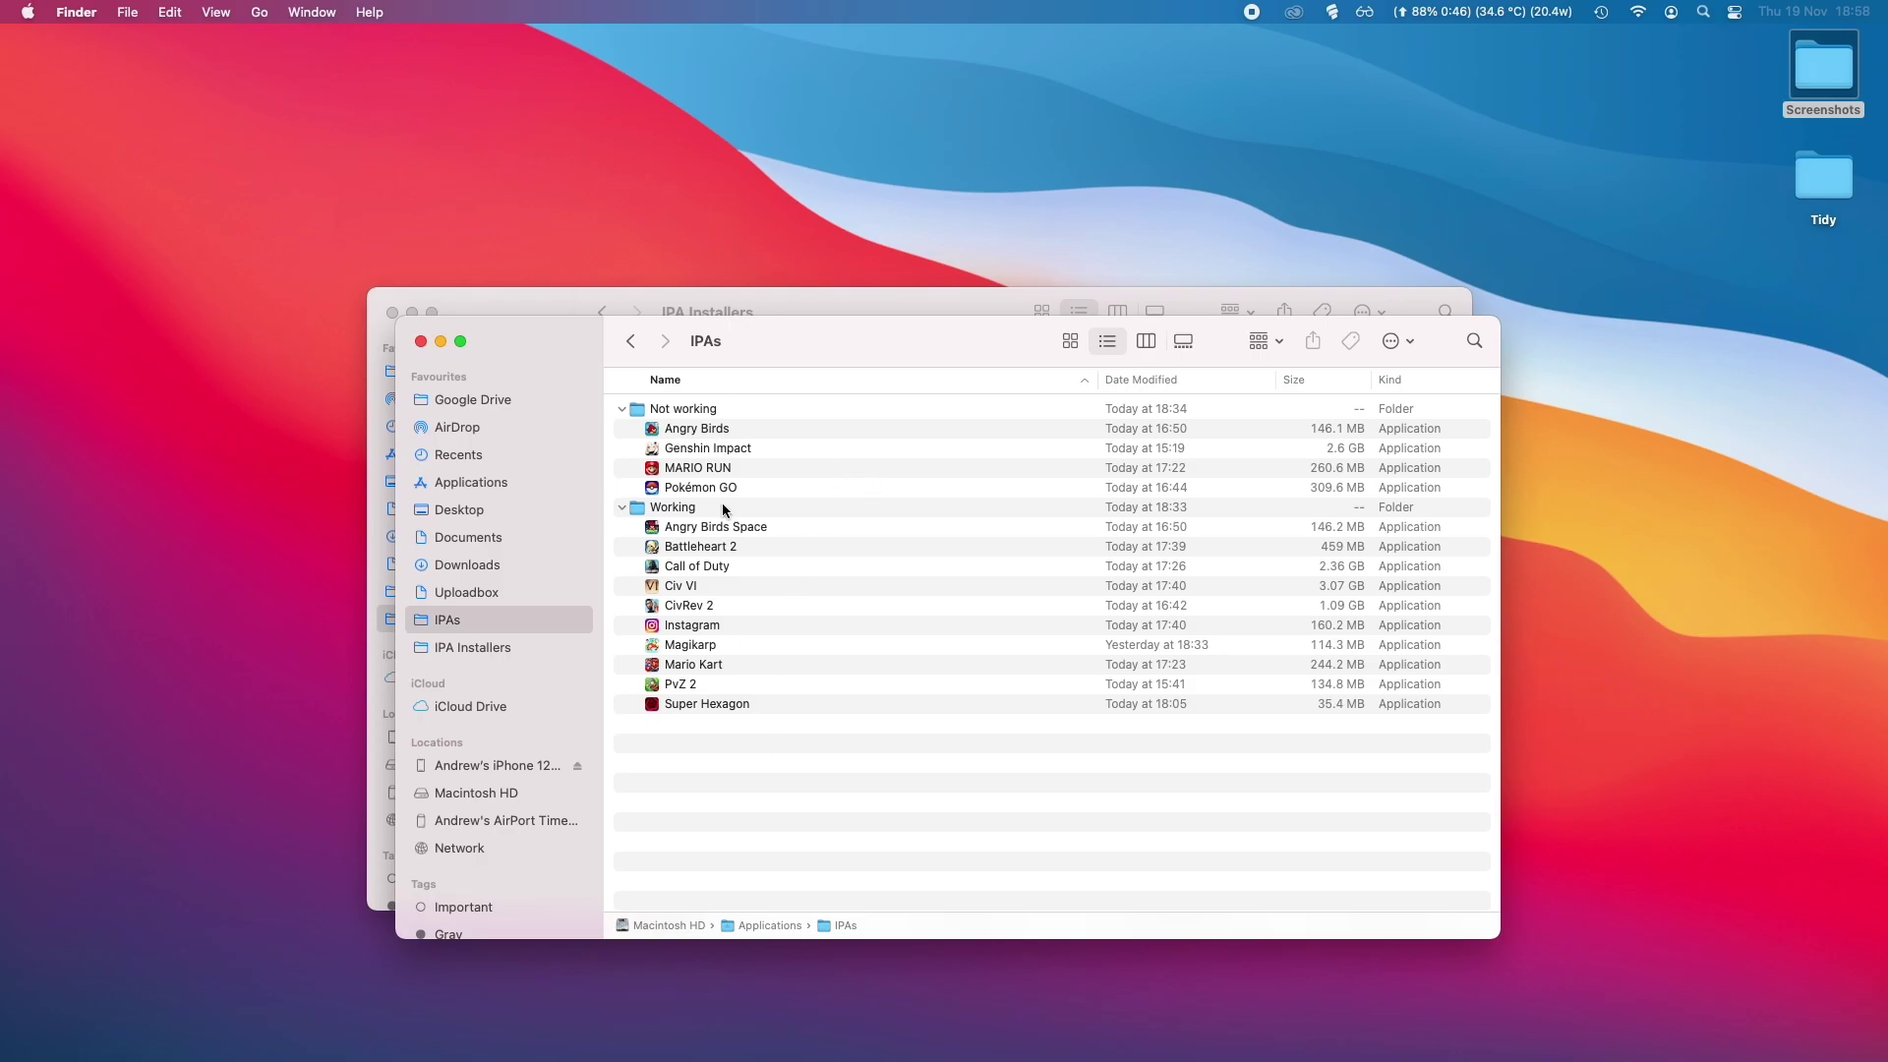
left_click(714, 411)
left_click(708, 462)
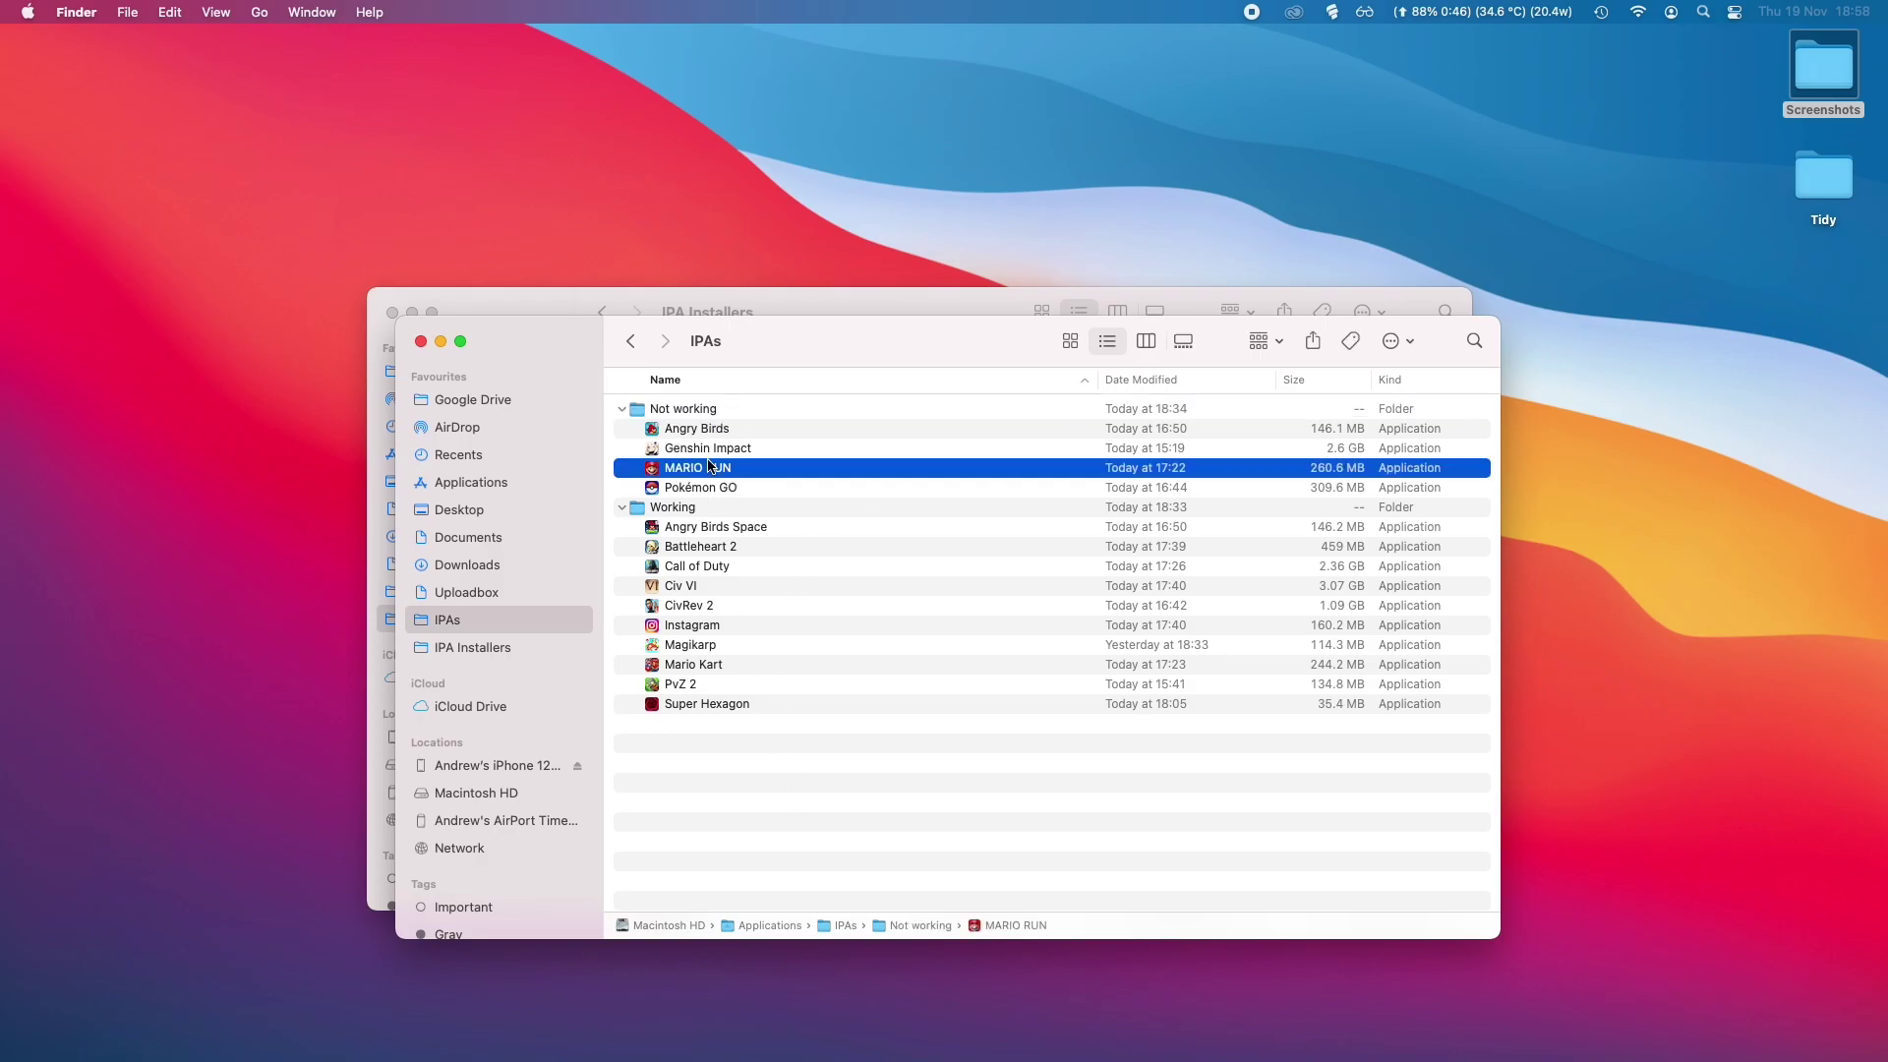
left_click(713, 429)
left_click(711, 468)
Step: Point out Call of Duty, Angry Birds Space and Instagram in Working, then Pokémon GO and Angry Birds
left_click(706, 567)
left_click(720, 531)
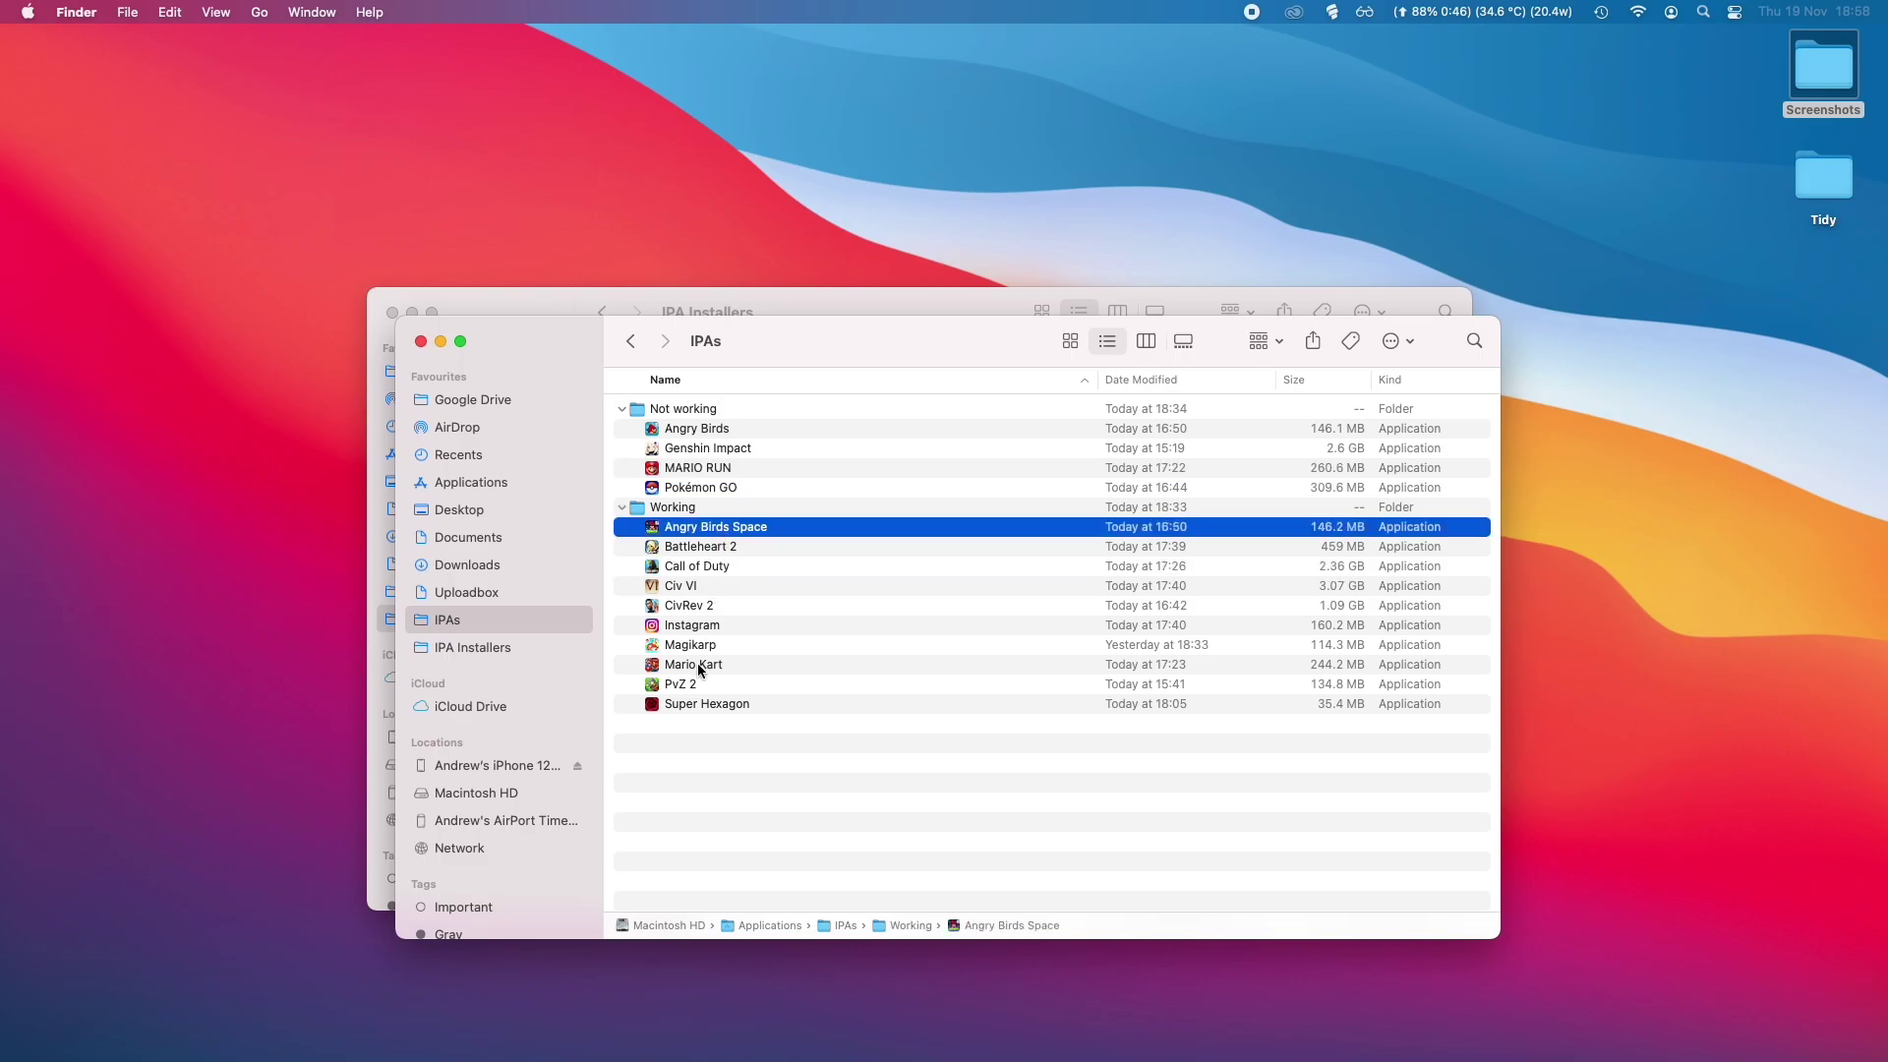
key("Up")
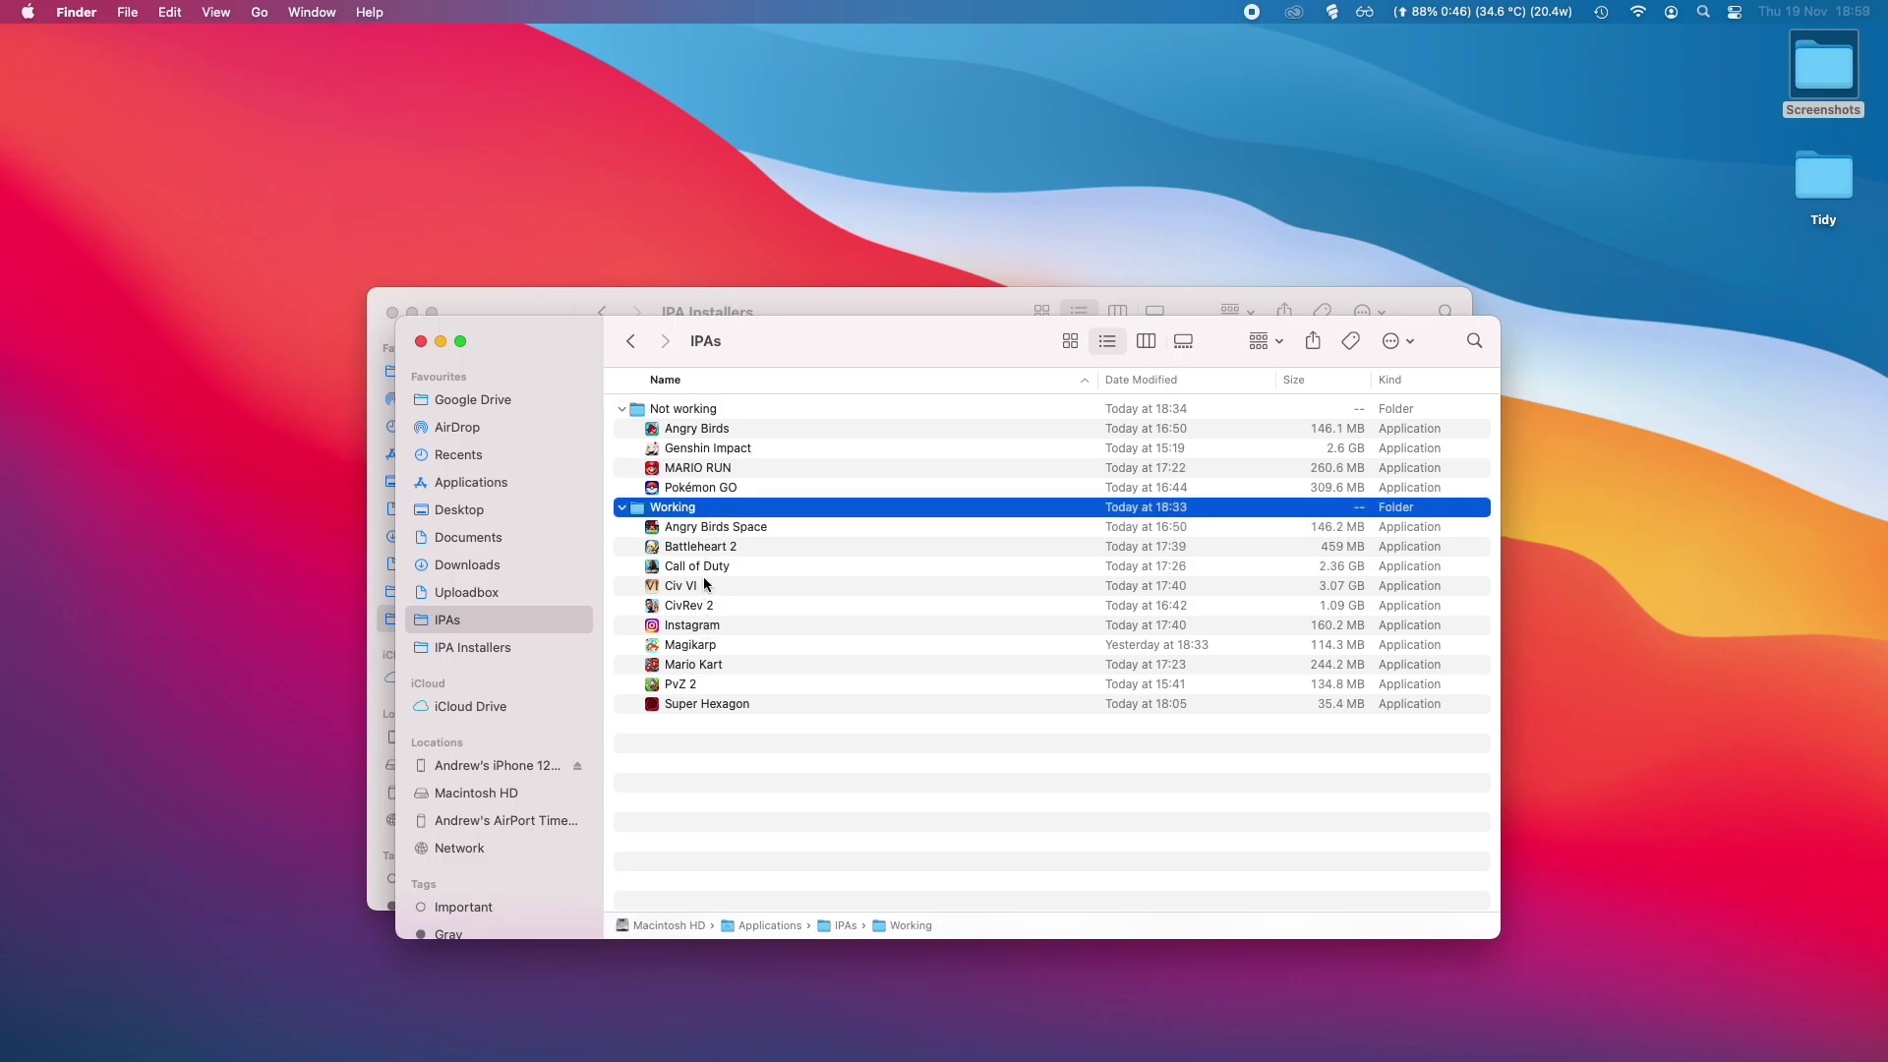
left_click(696, 630)
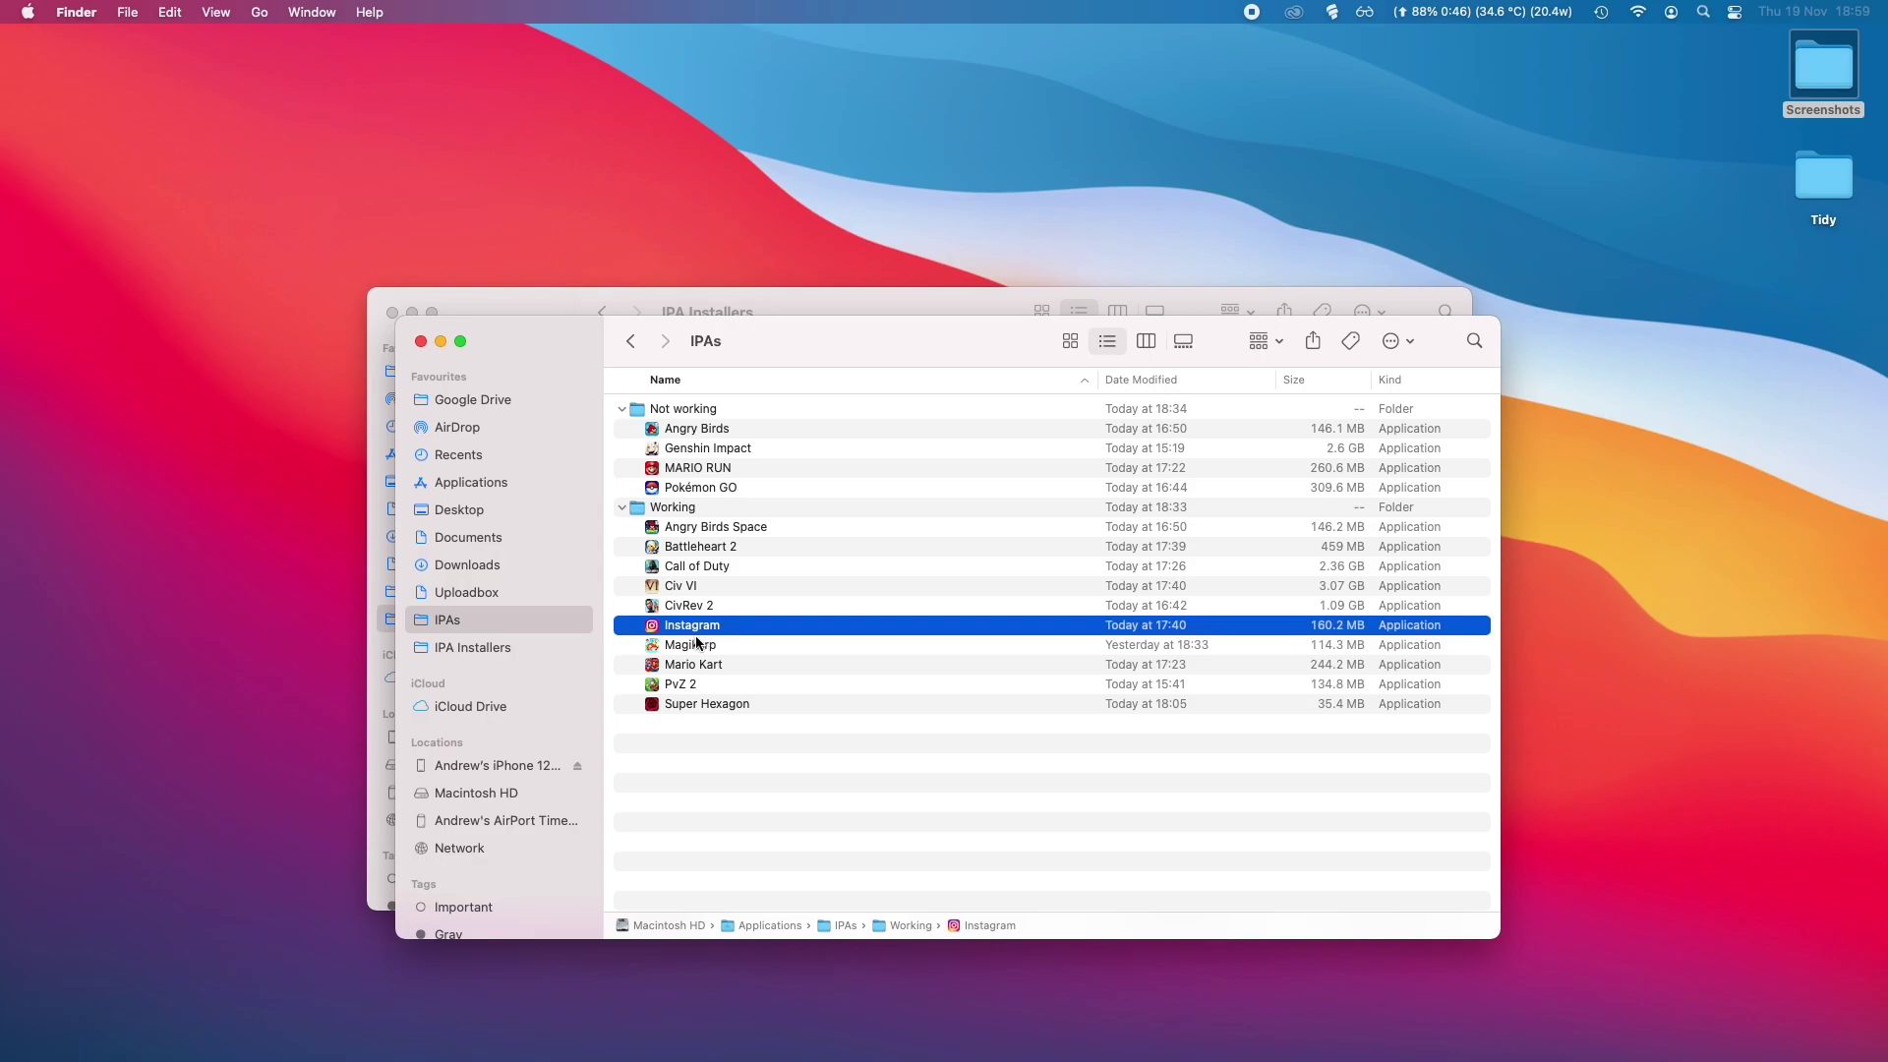
left_click(696, 488)
left_click(703, 428)
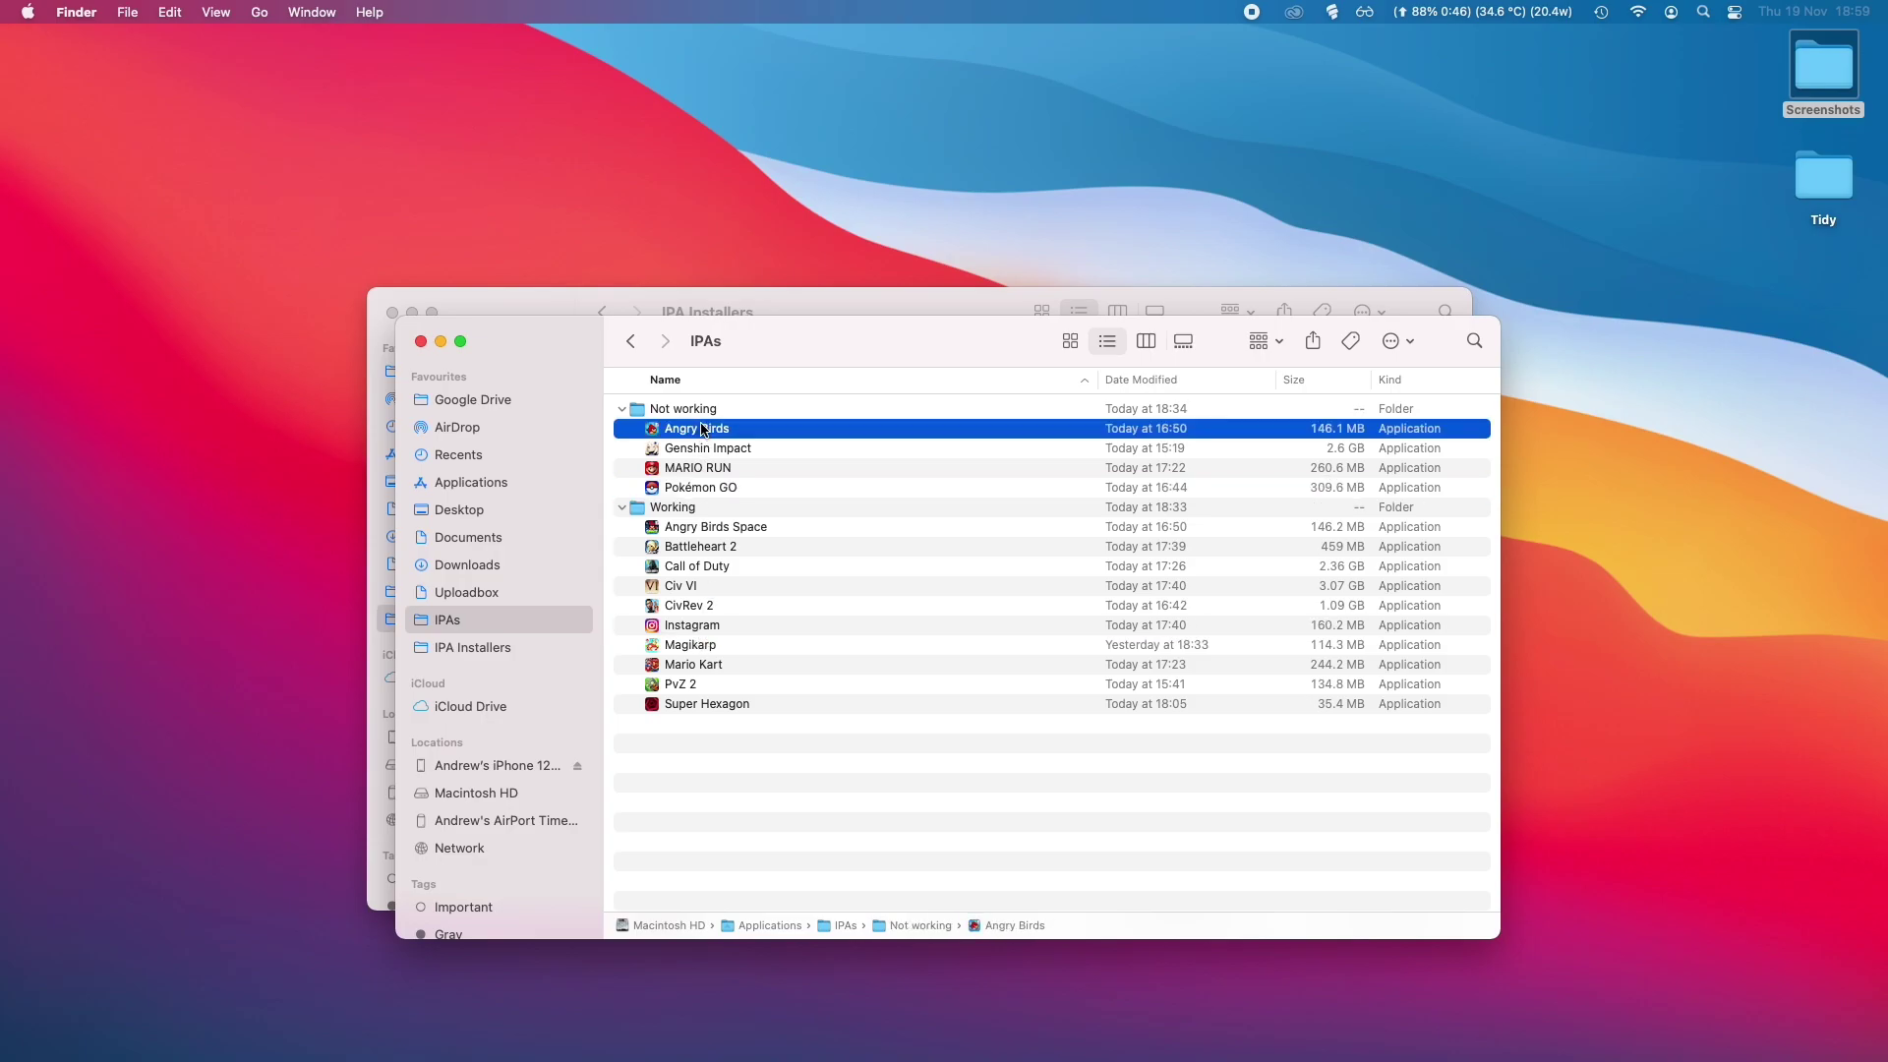
Step: Launch Genshin Impact, choose START GAME and, after loading, tap to begin
double_click(700, 448)
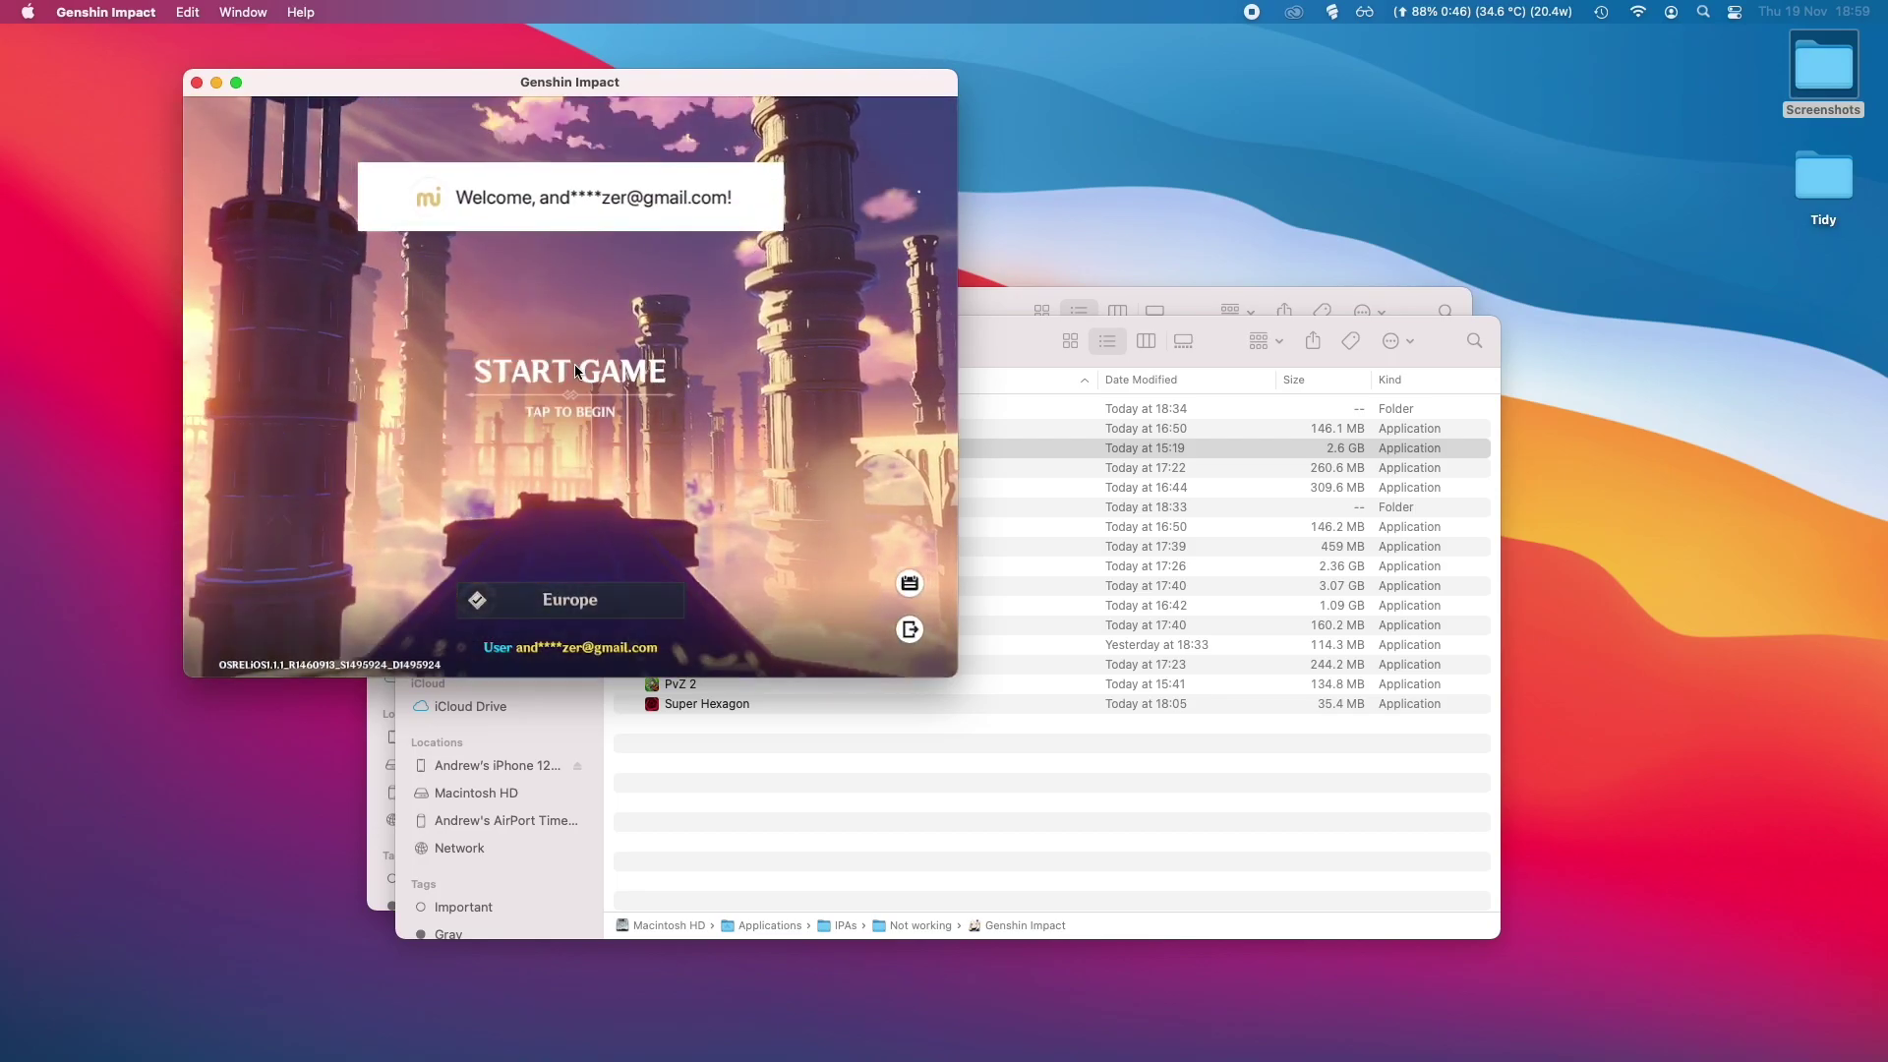
left_click(559, 443)
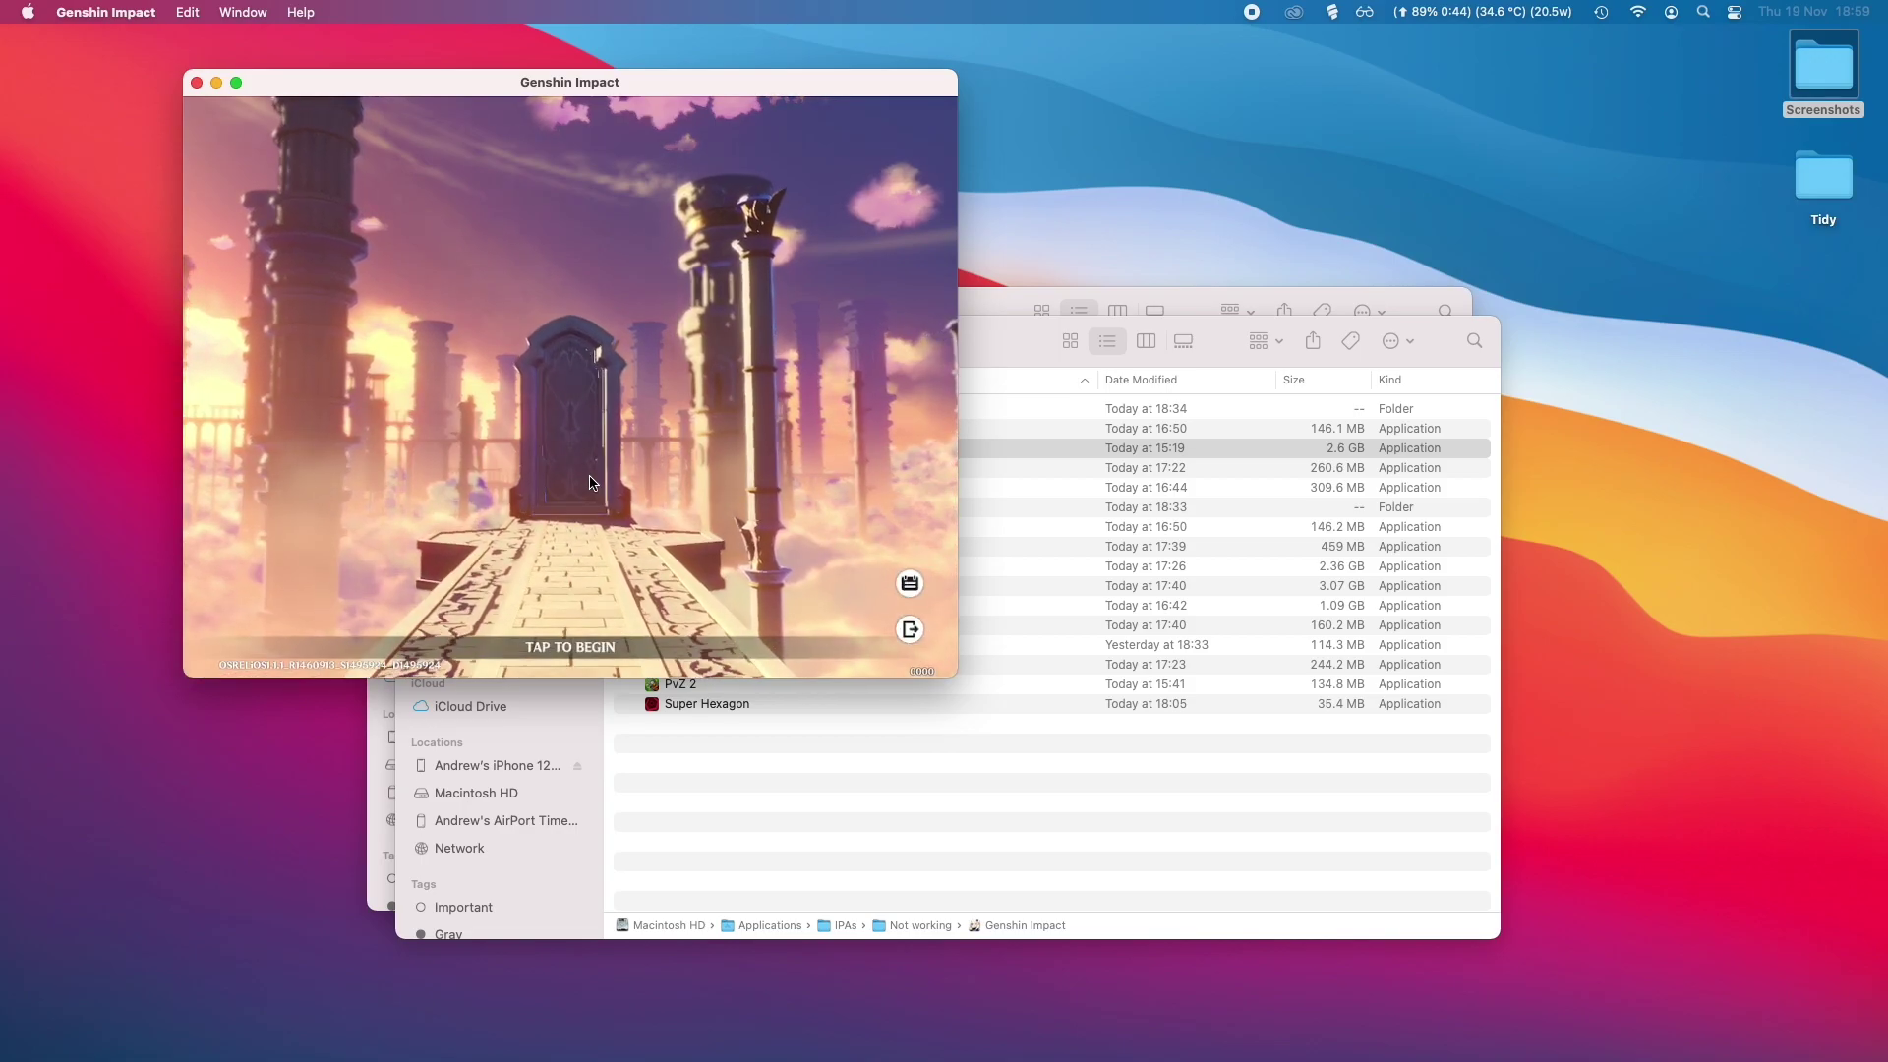
left_click(574, 513)
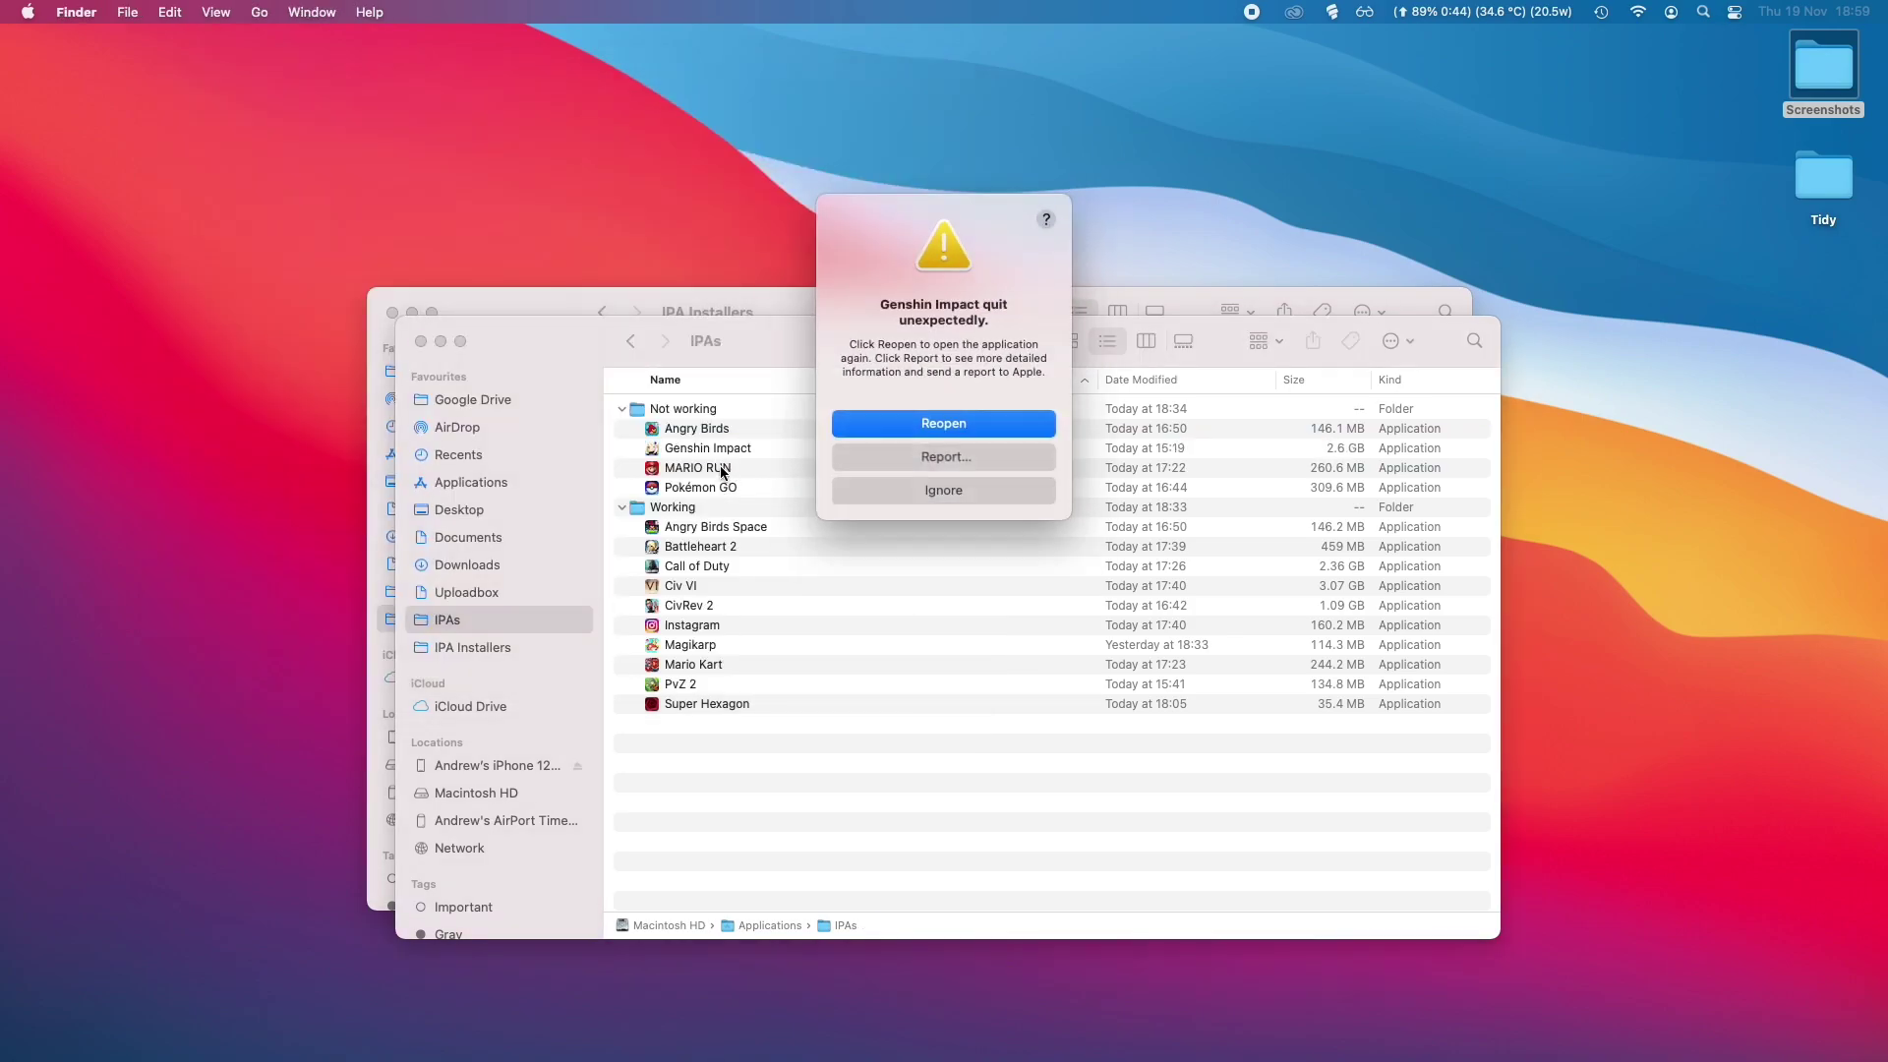
Step: Ignore the Genshin Impact crash report, then select and deselect Pokémon GO in the IPAs folder
left_click(961, 491)
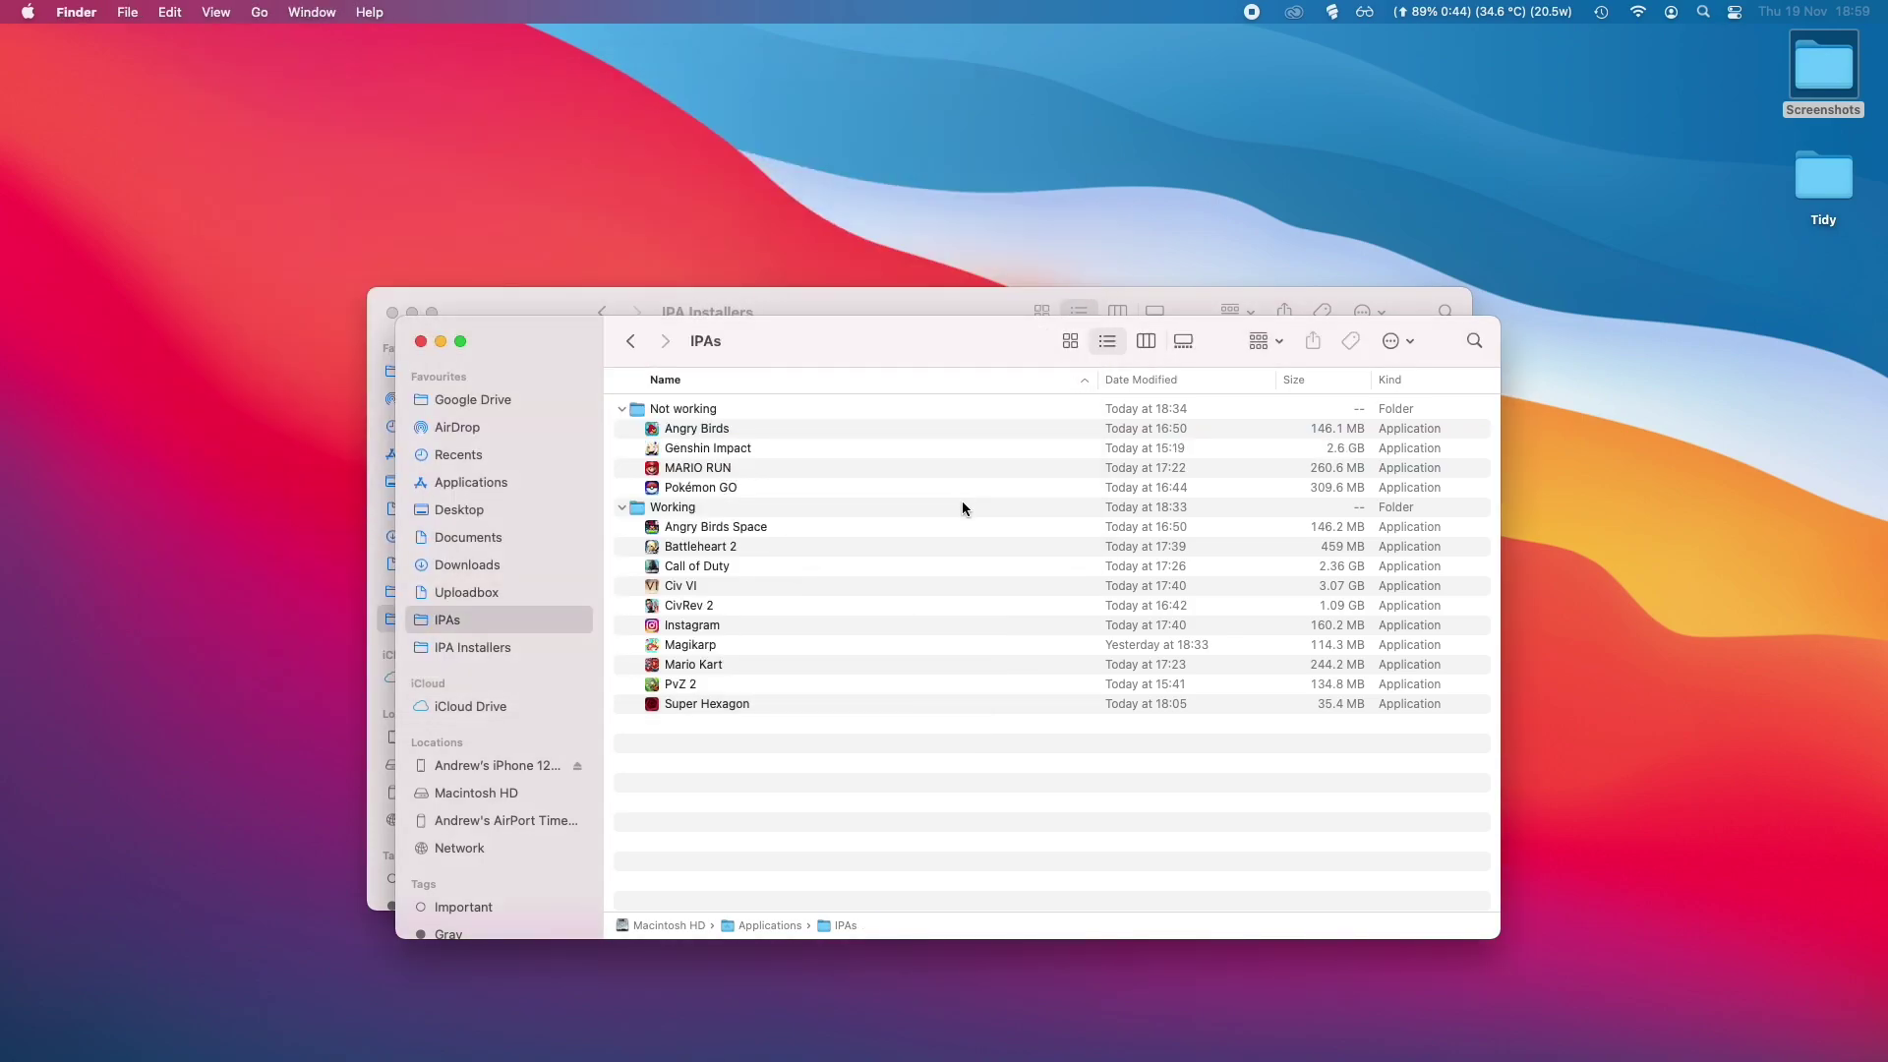
left_click(719, 487)
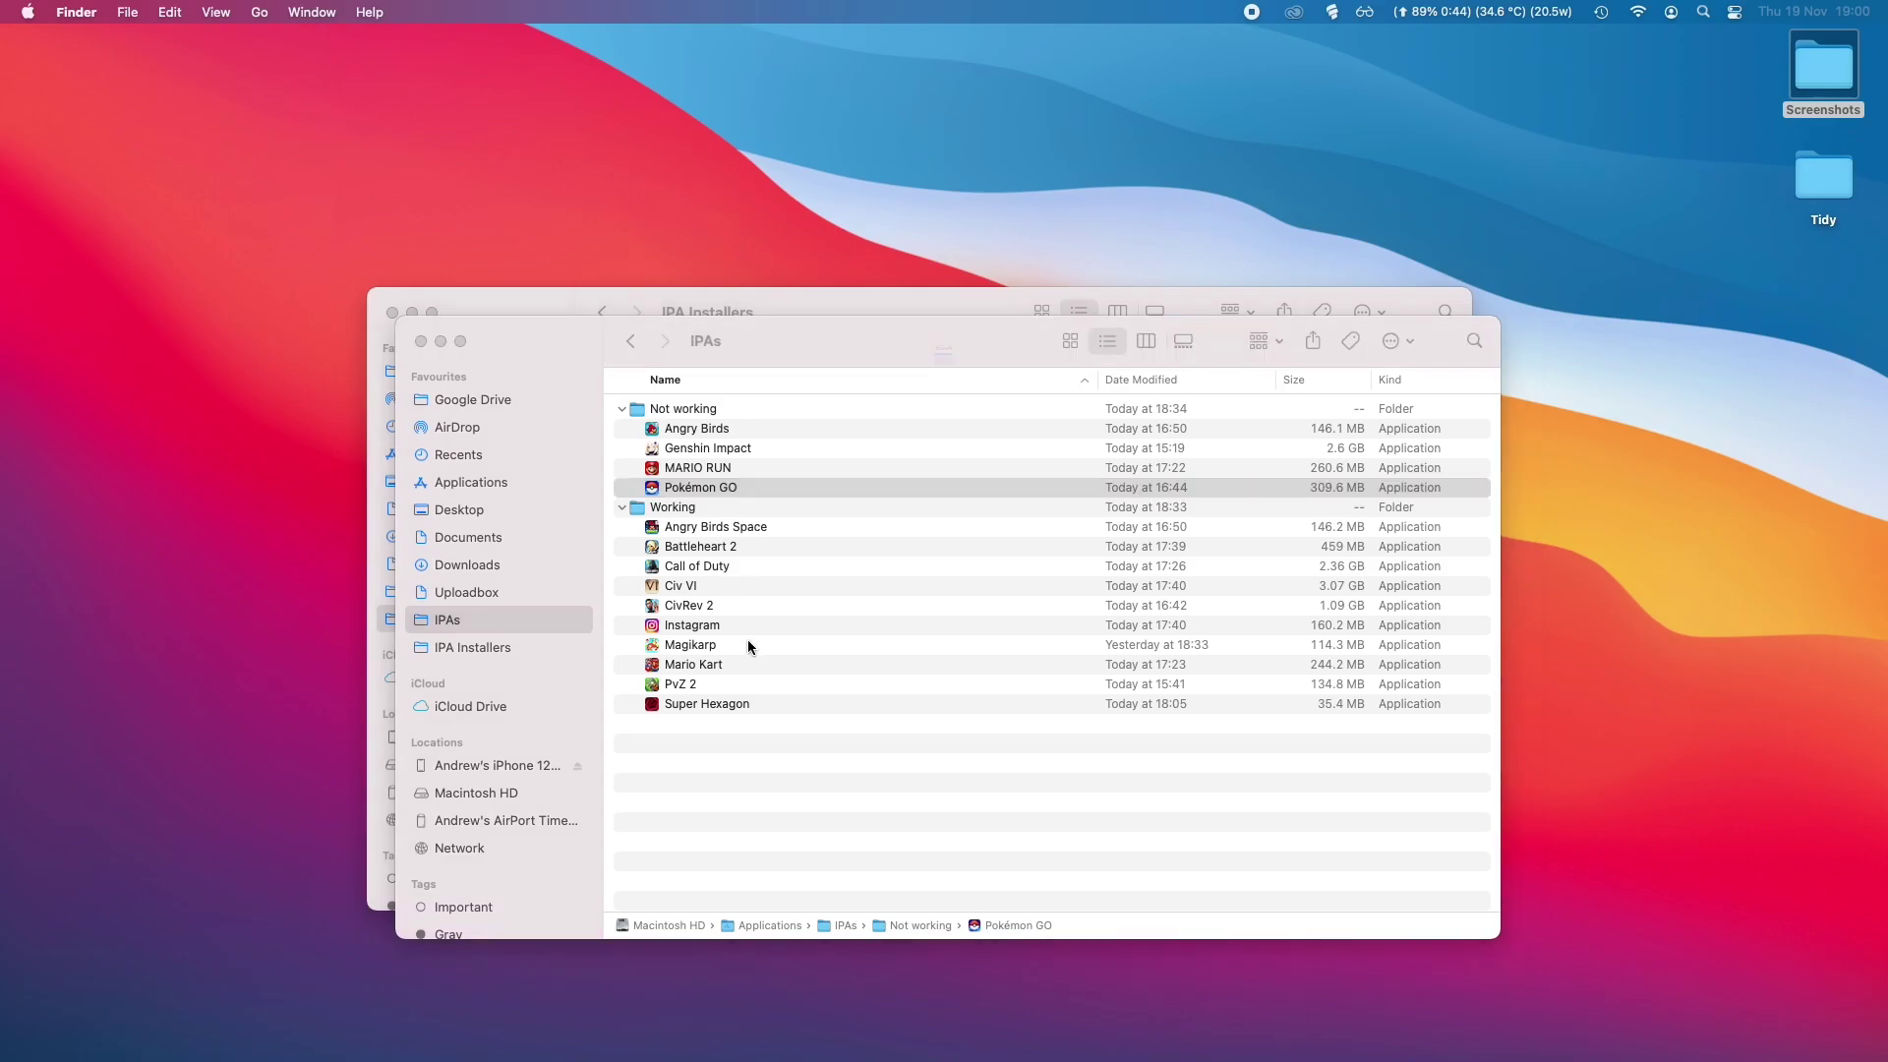
left_click(981, 470)
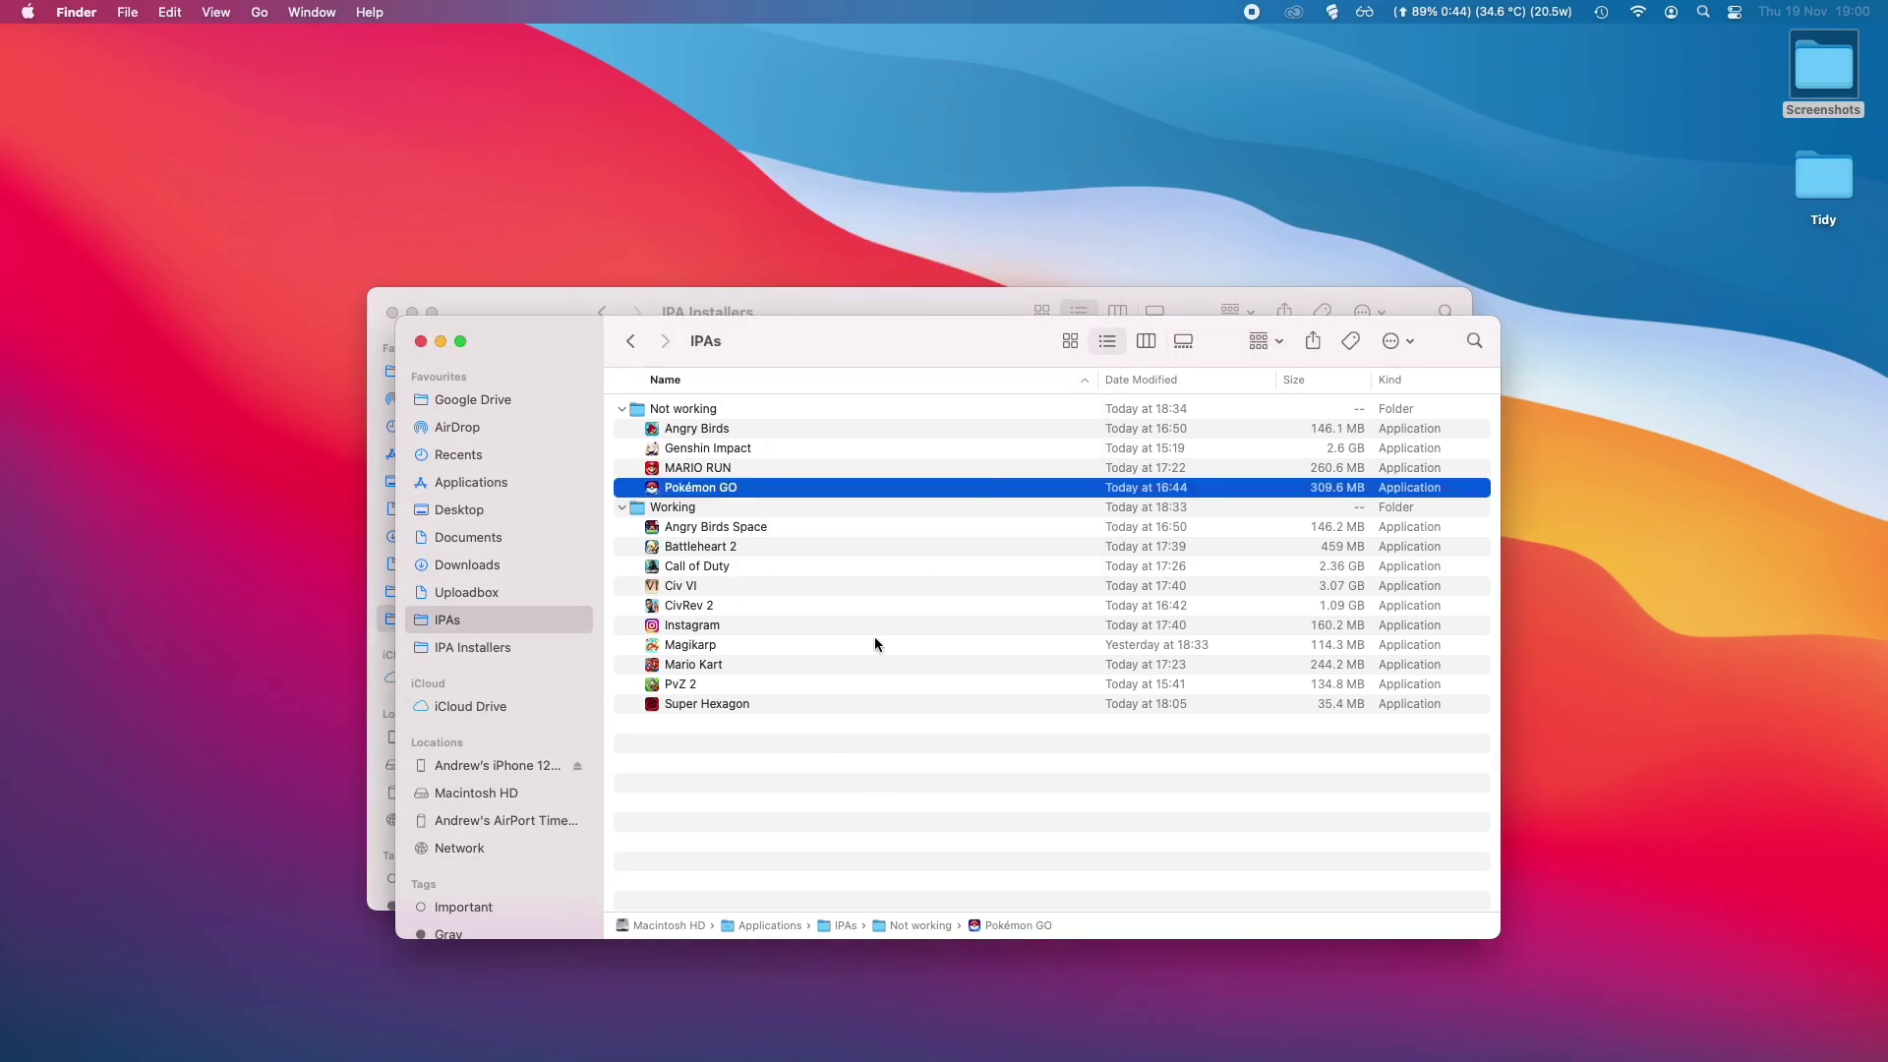
left_click(767, 728)
Step: Launch CivRev 2 from the Working folder, reposition its window and continue the saved game
left_click(702, 610)
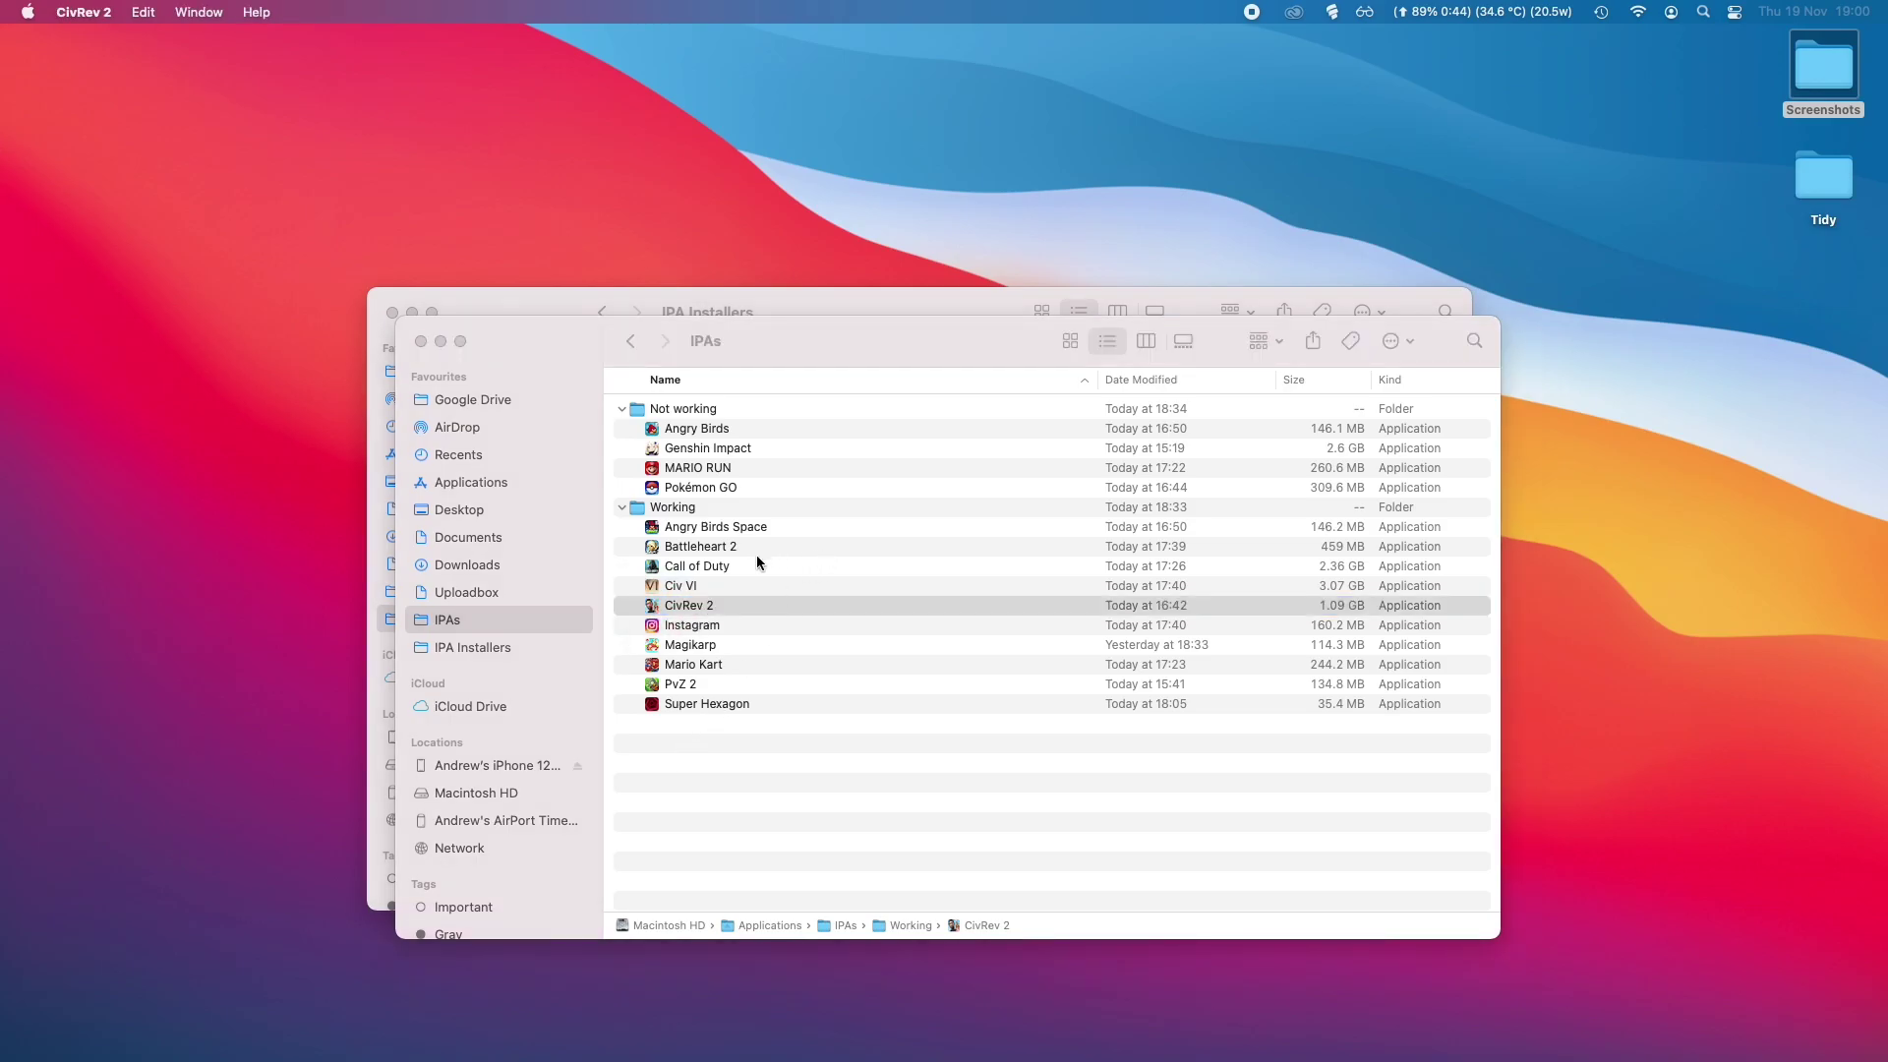
left_click_drag(782, 70, 621, 61)
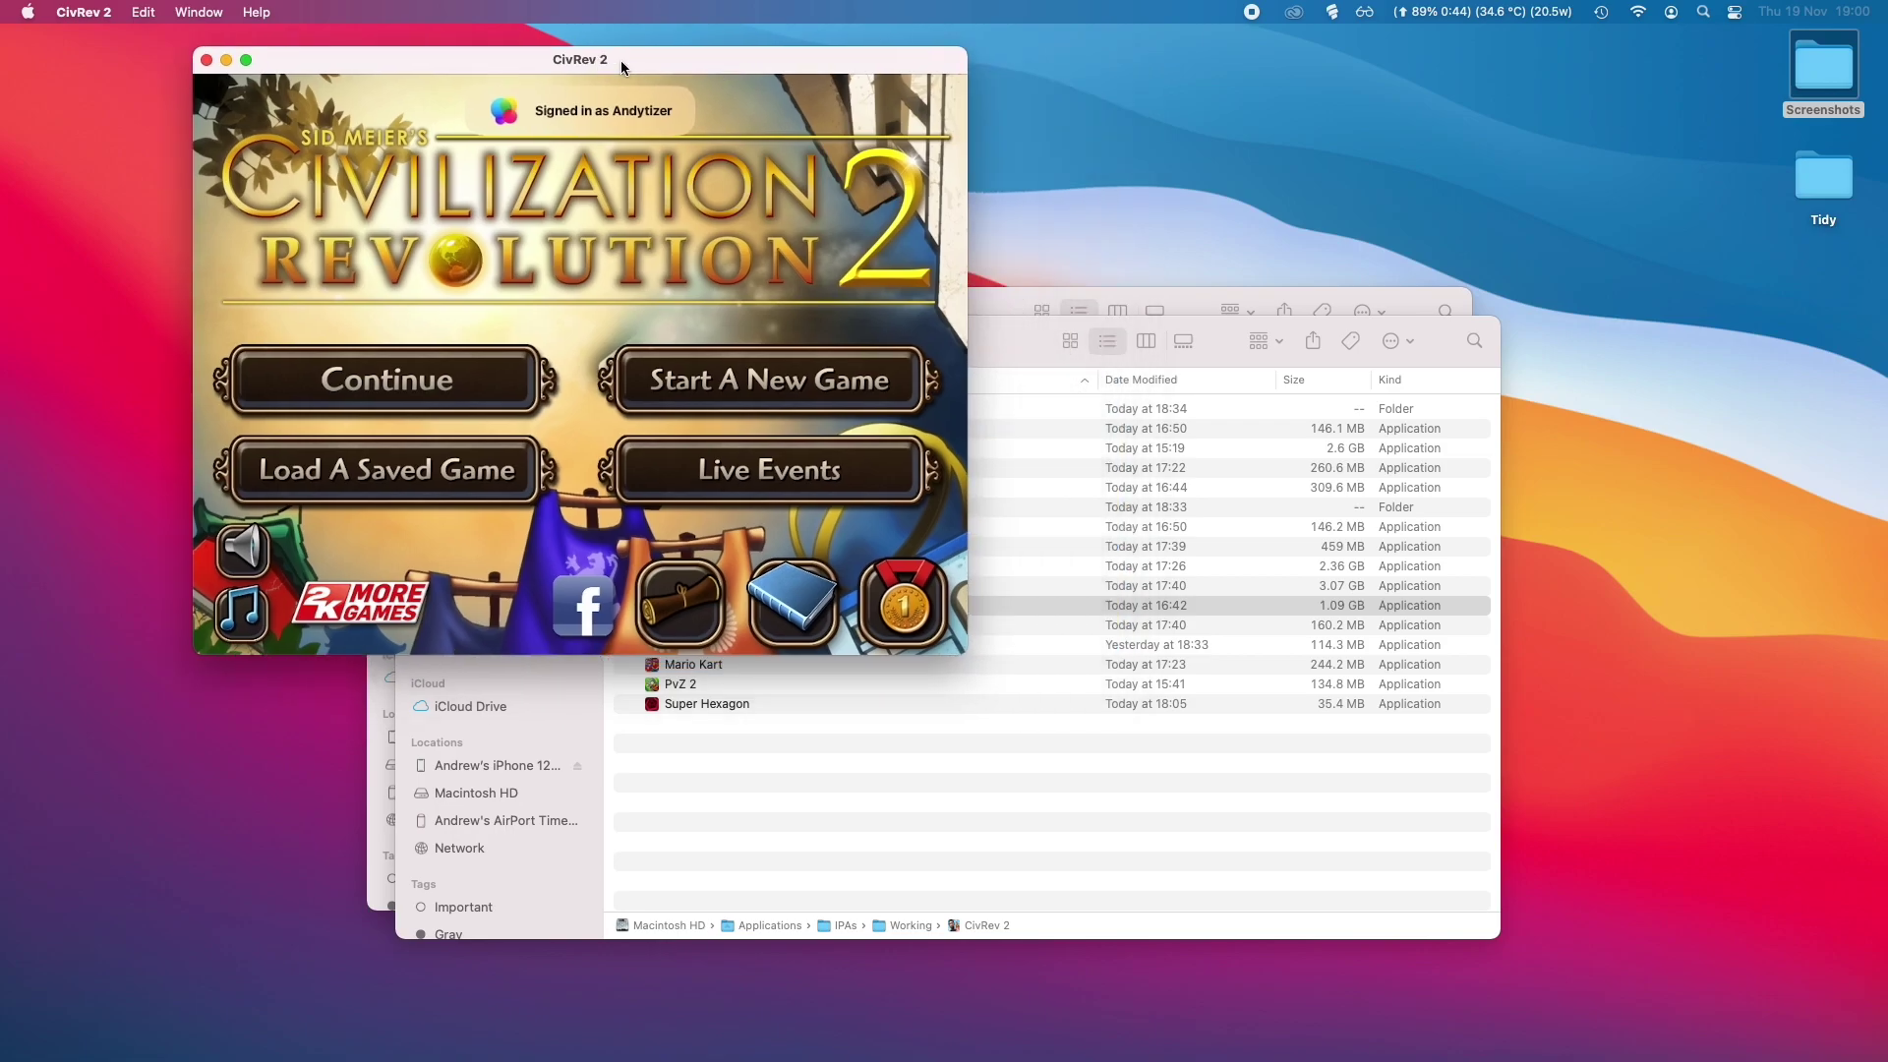
left_click(406, 391)
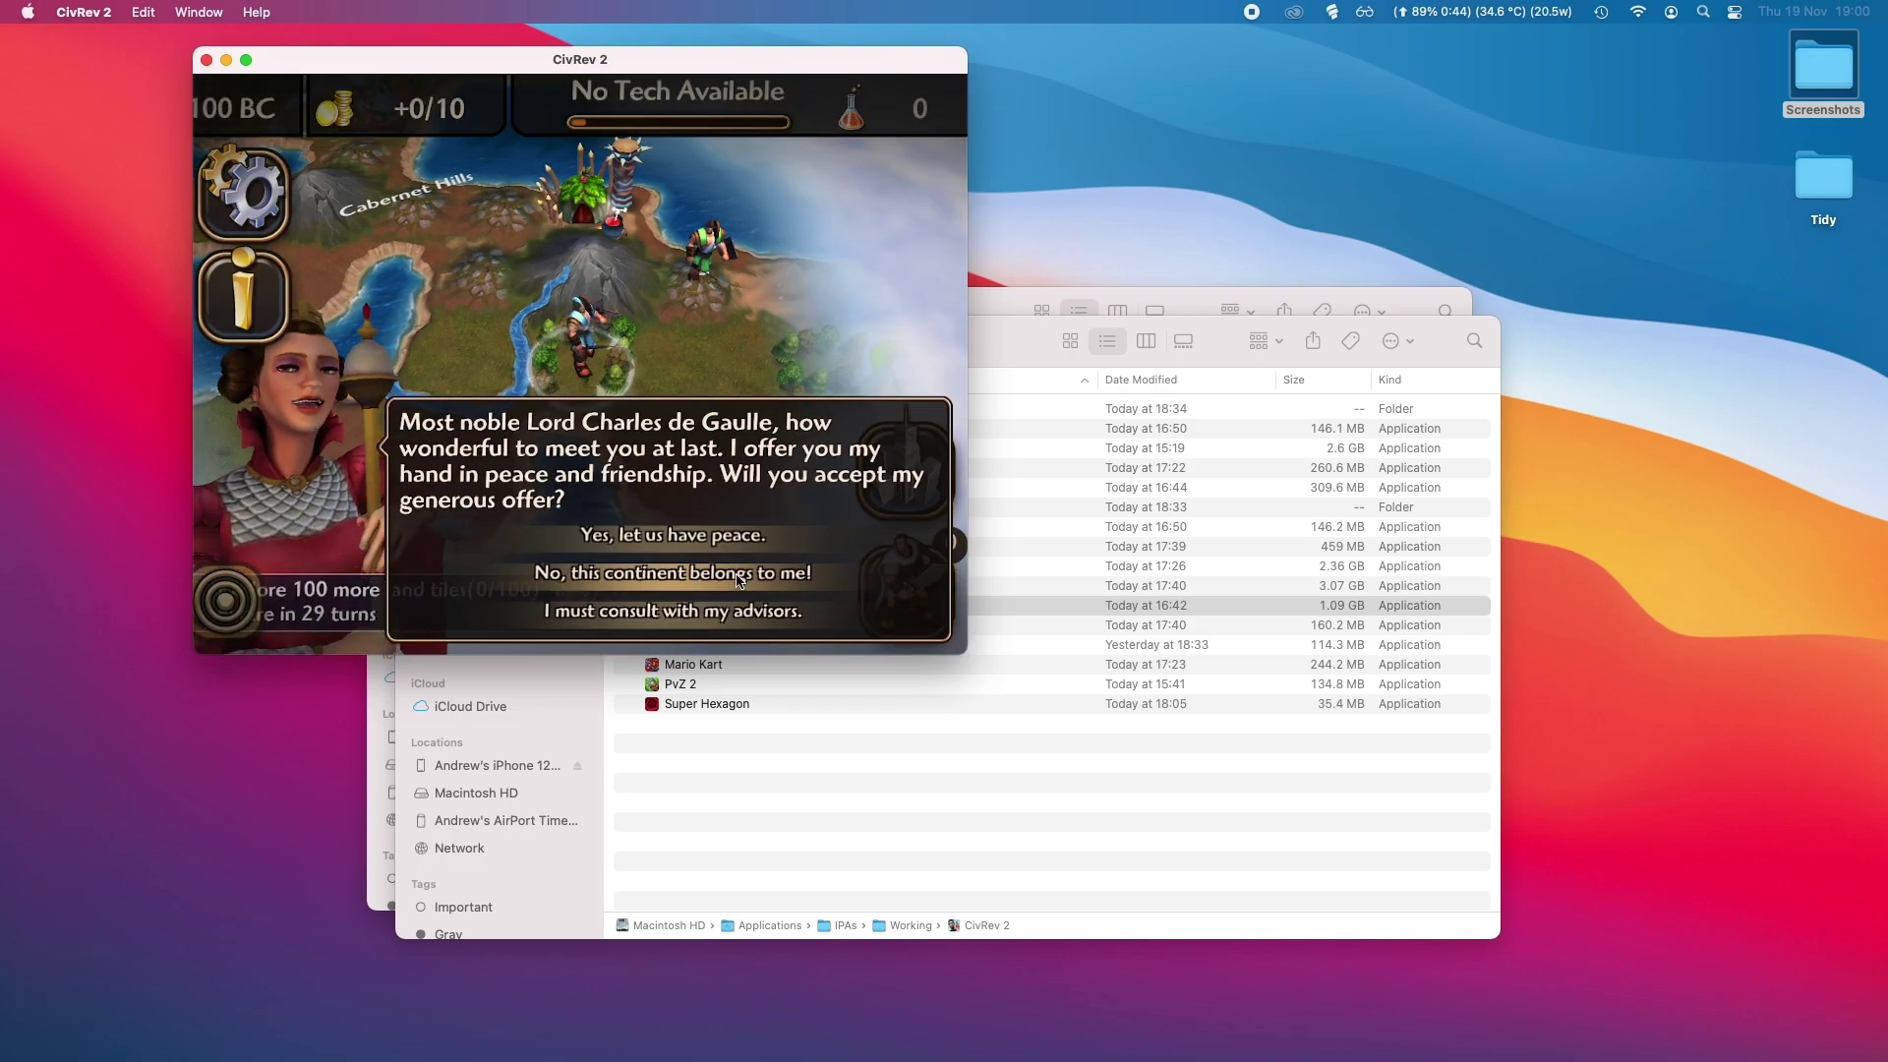
Step: Refuse Spain's peace offer, end the turn, and attack the neighbouring Spanish unit
left_click(739, 573)
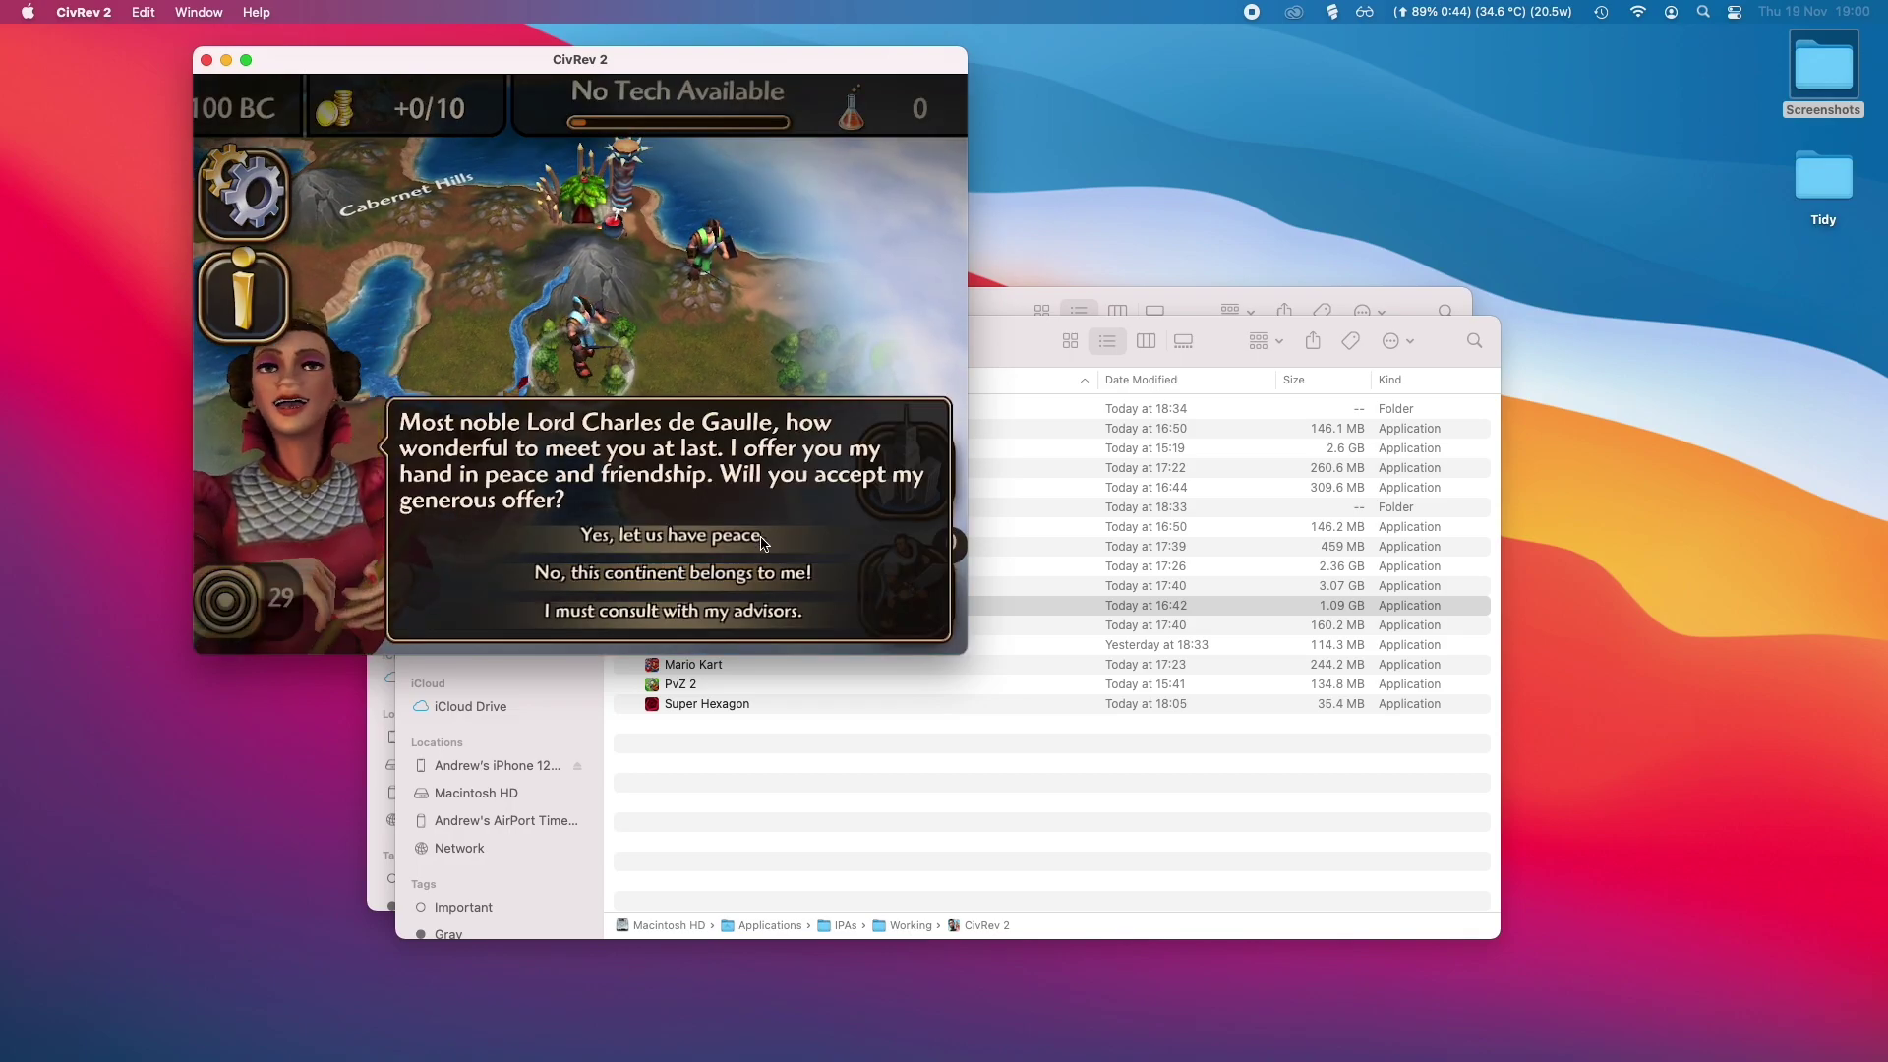
left_click(897, 606)
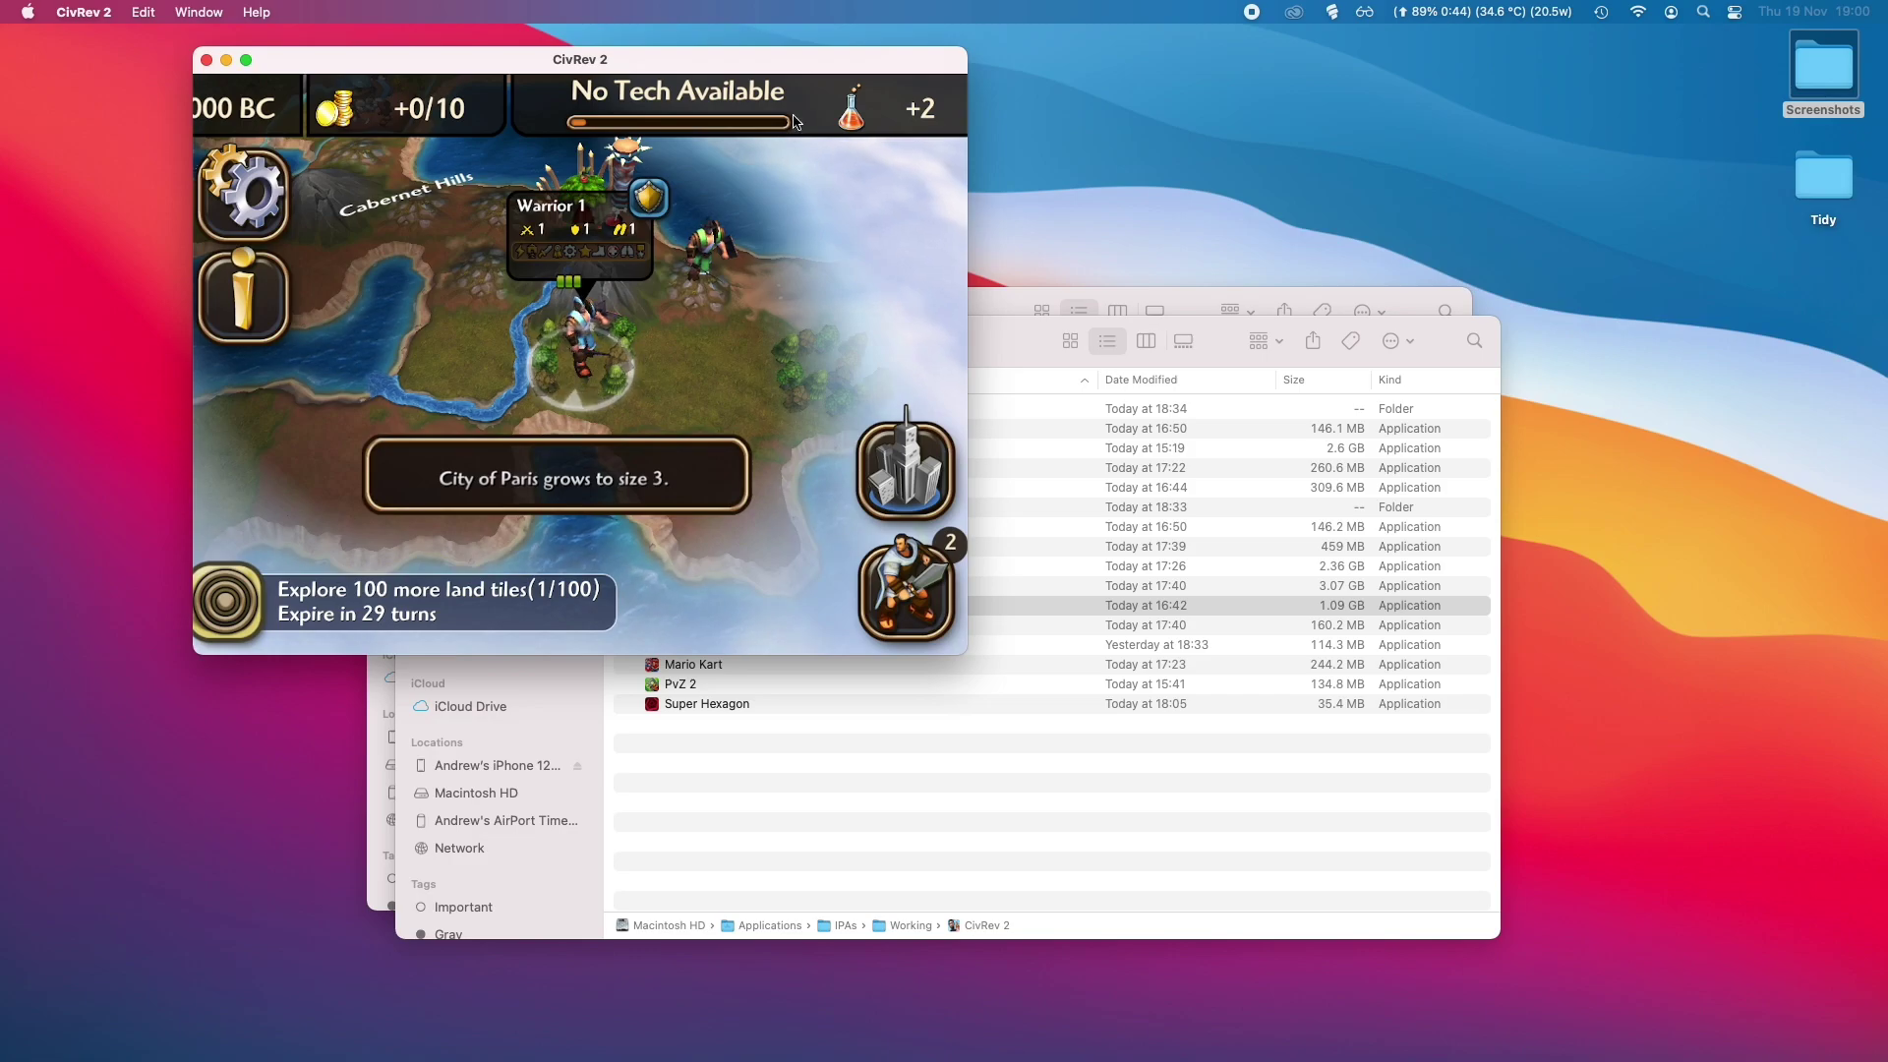
left_click(719, 296)
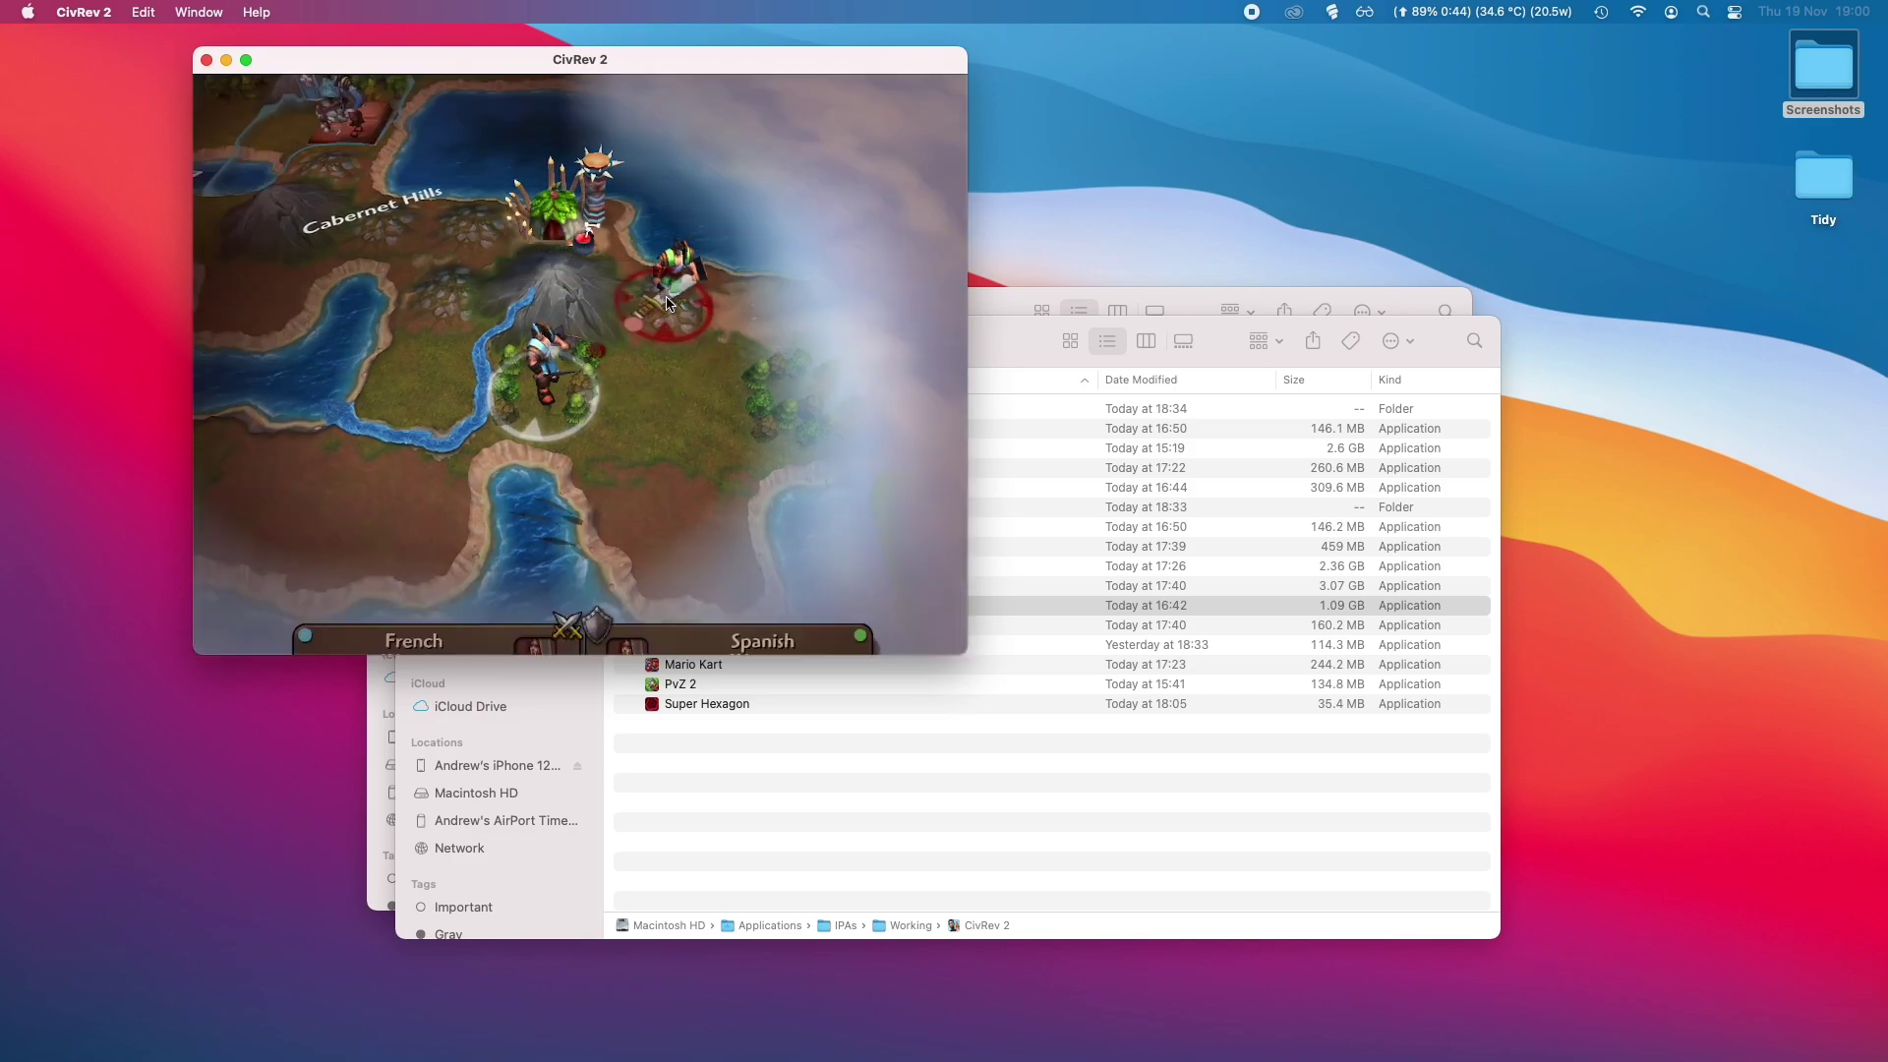
left_click(652, 572)
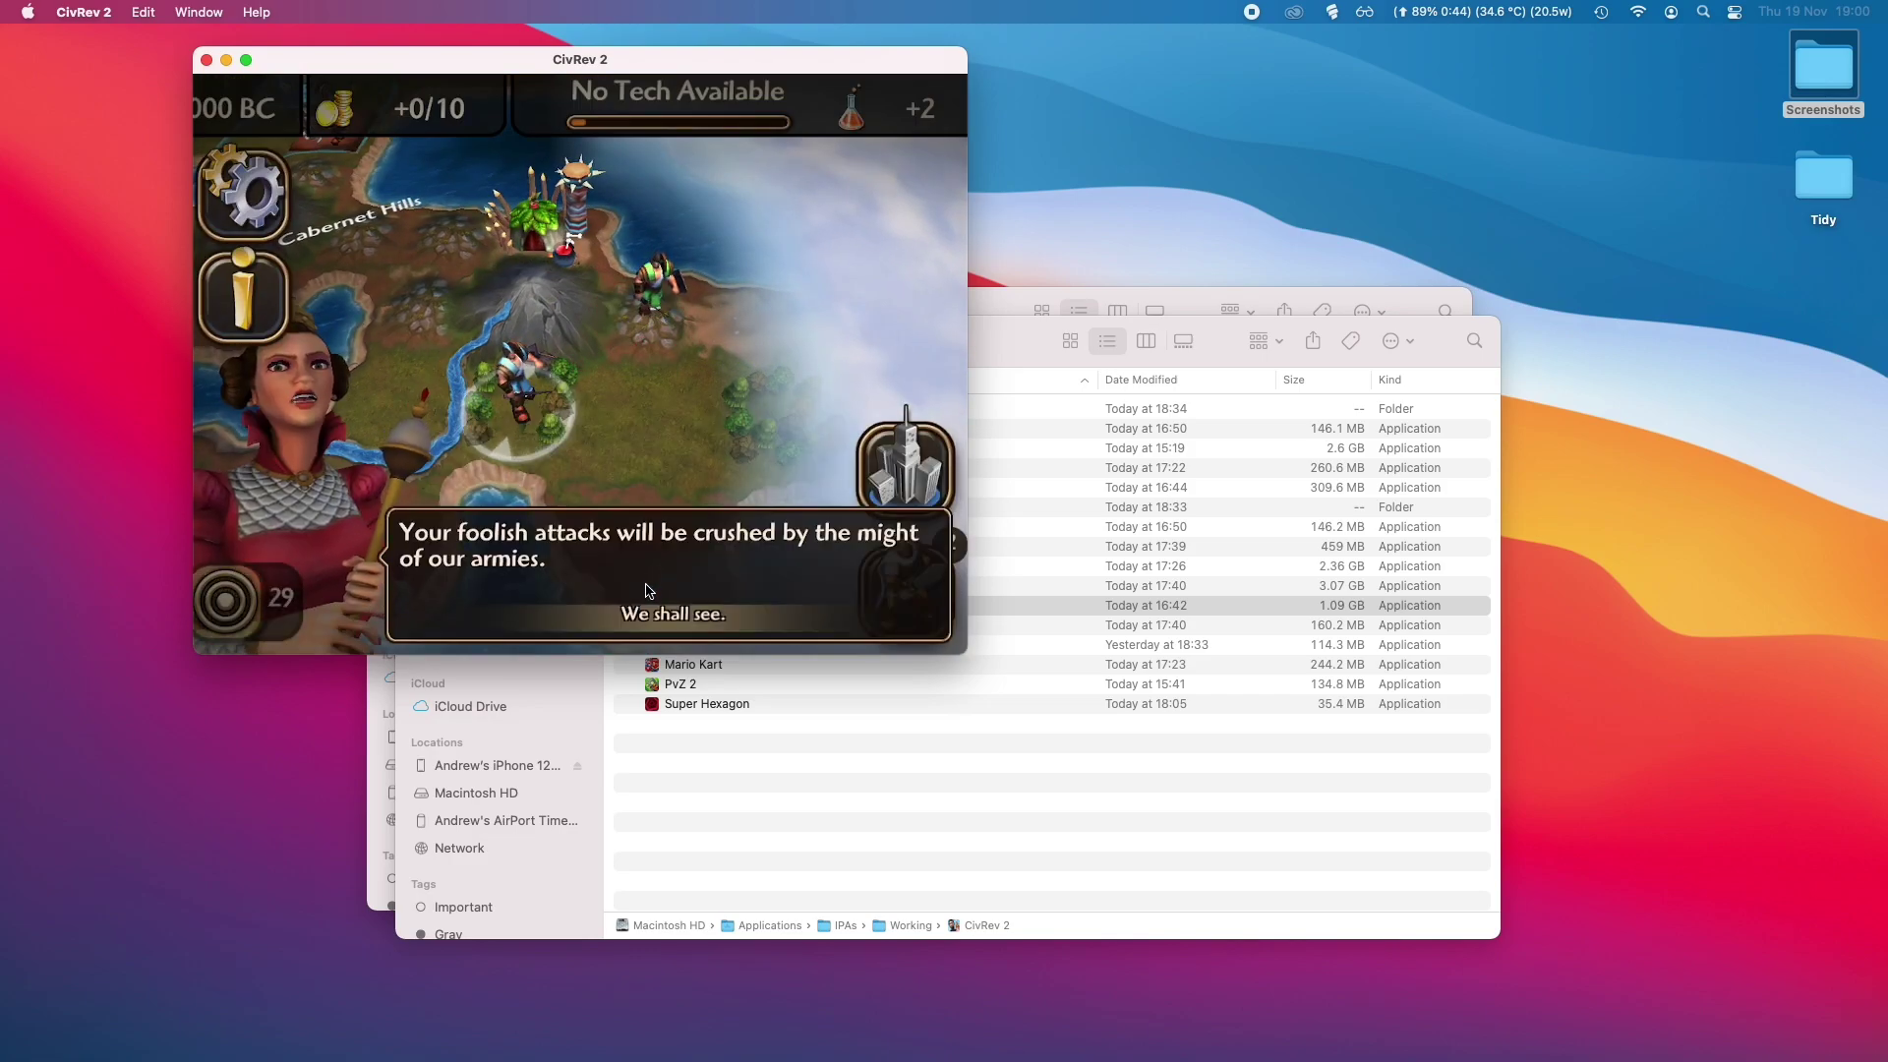
left_click(648, 619)
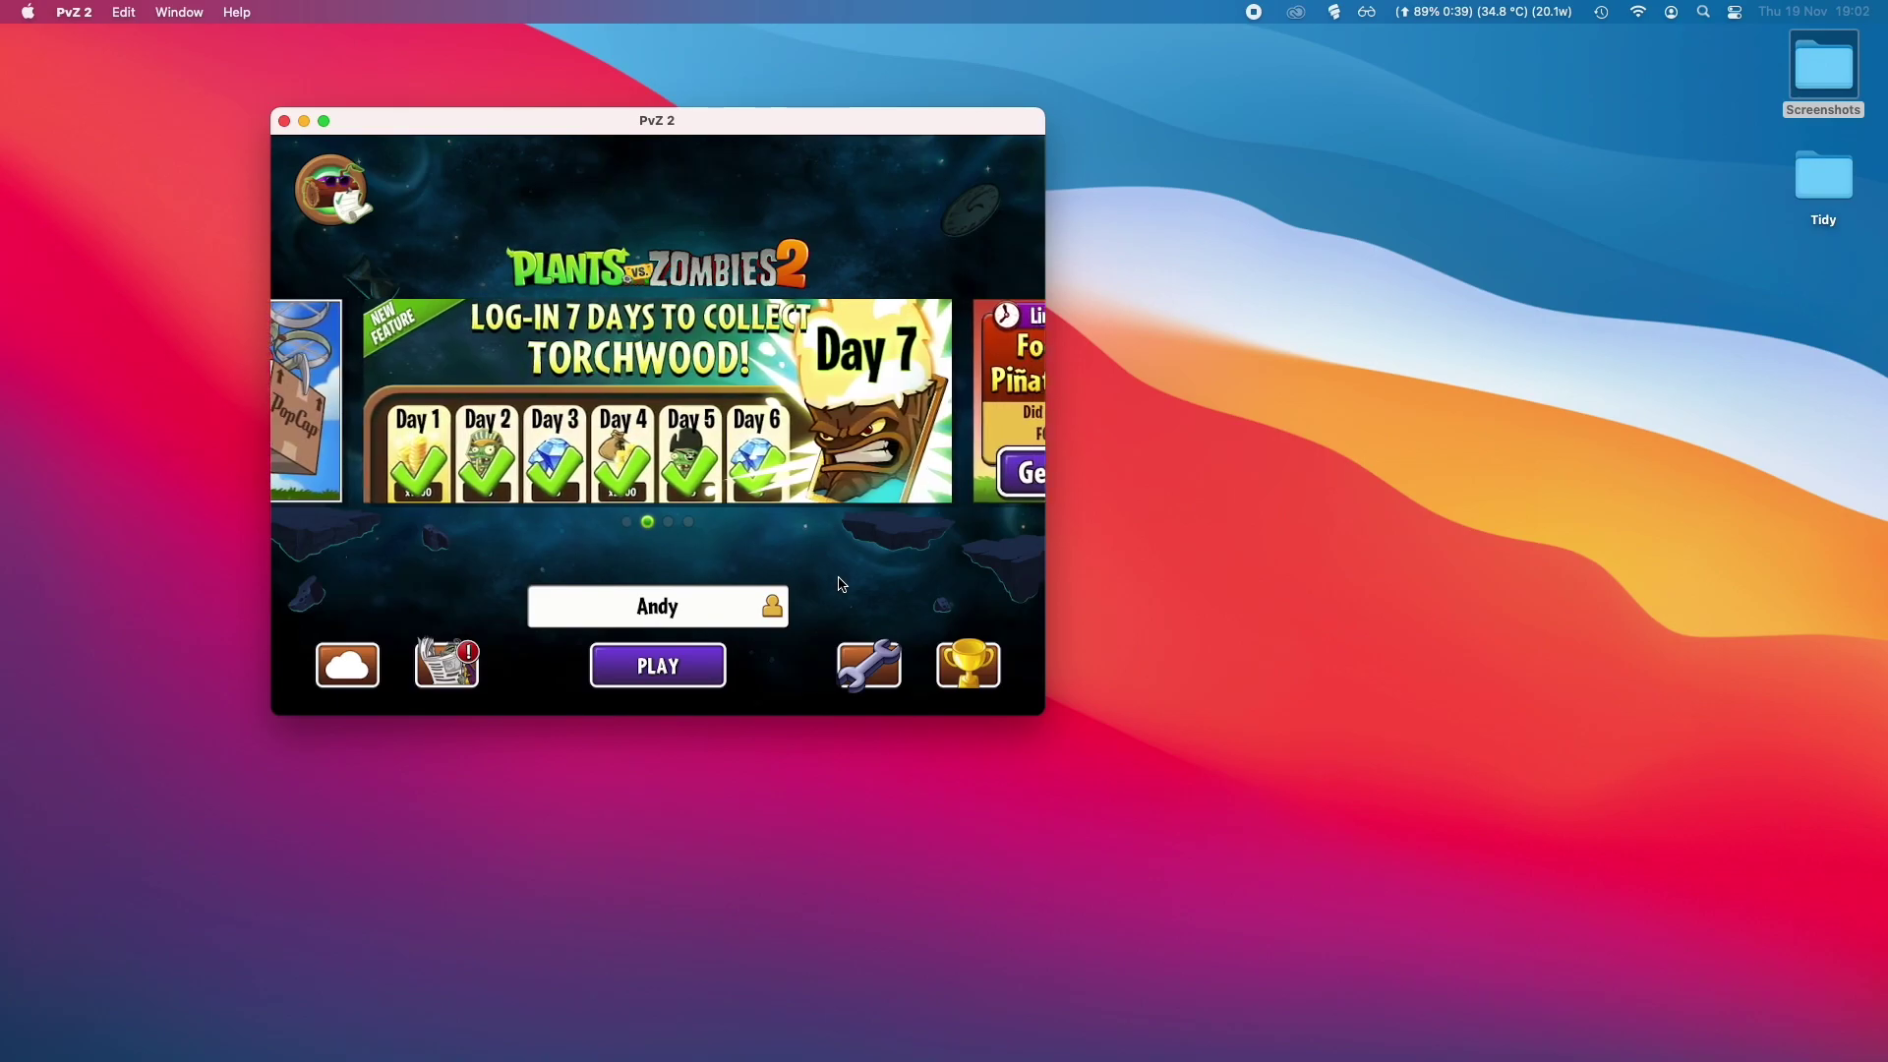
Step: Close the Torchwood popup, enter Adventure, and play the 'Leveled-up plants are AMAZING!' Travel Log quest
left_click(675, 676)
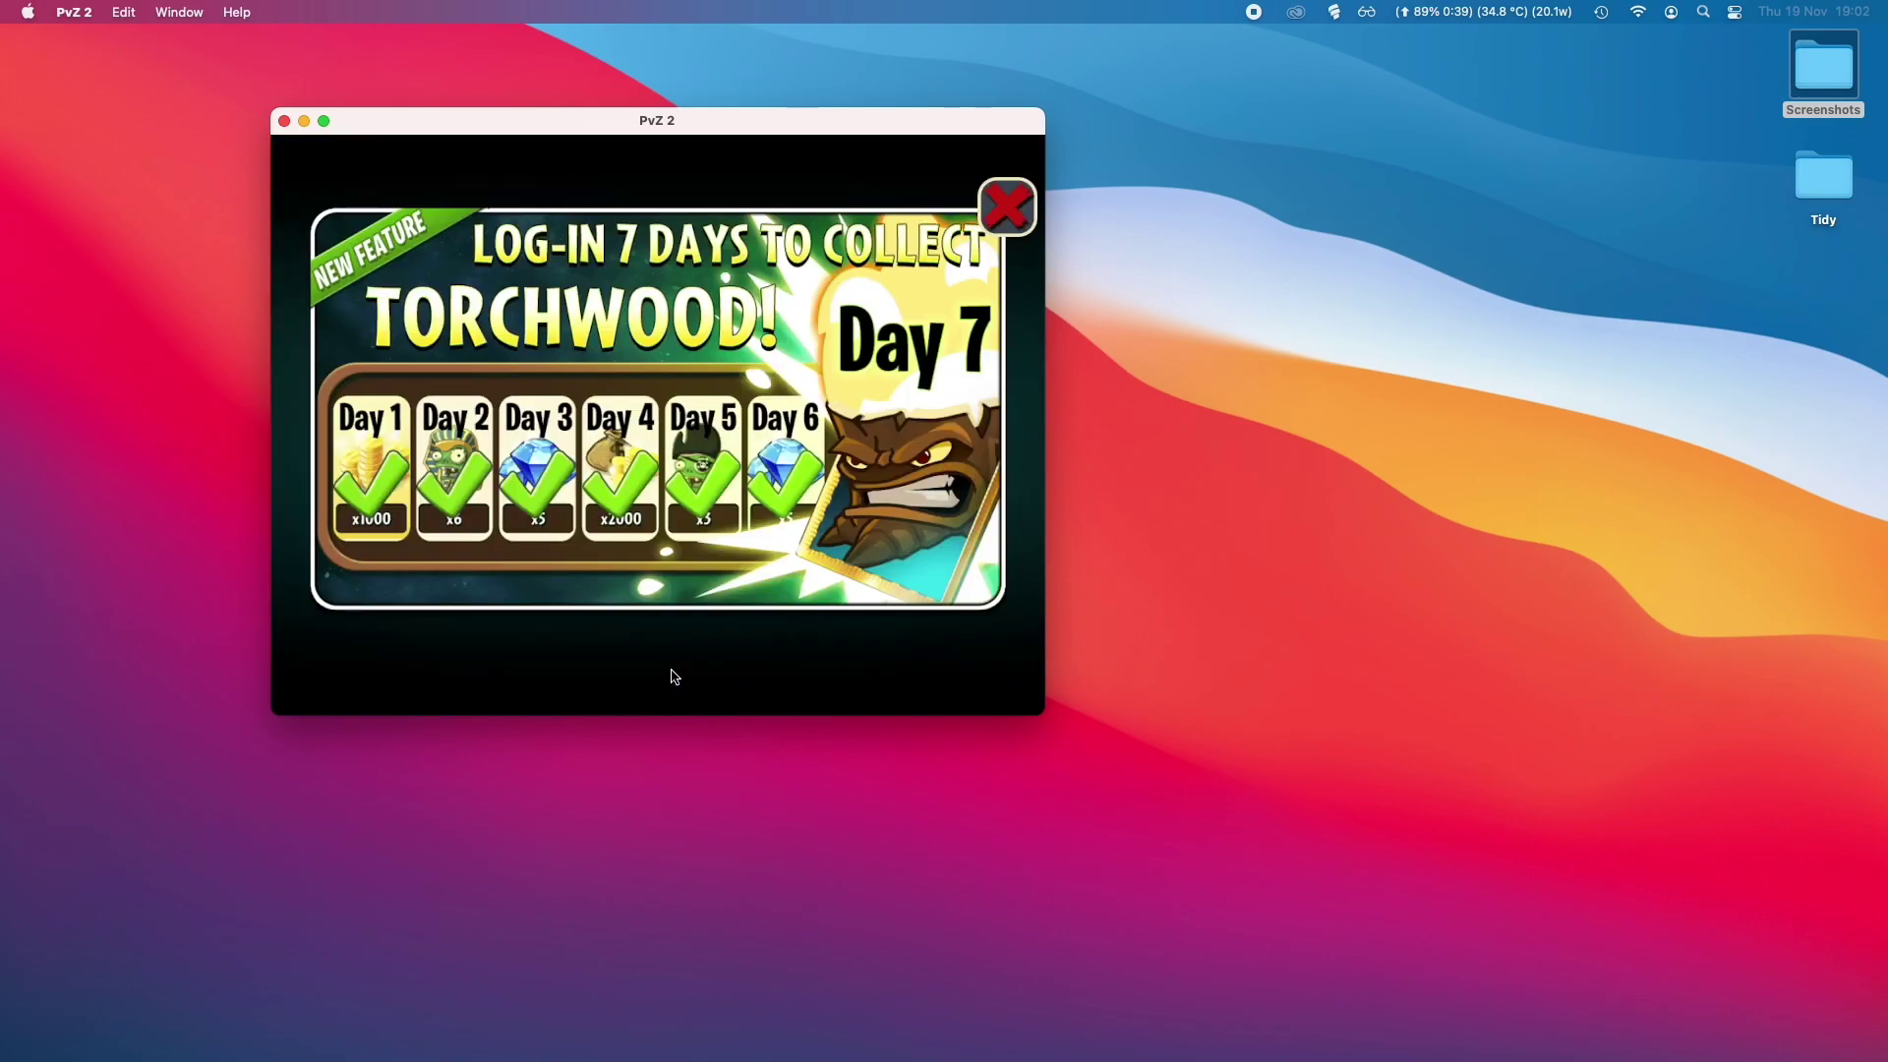
left_click(1000, 226)
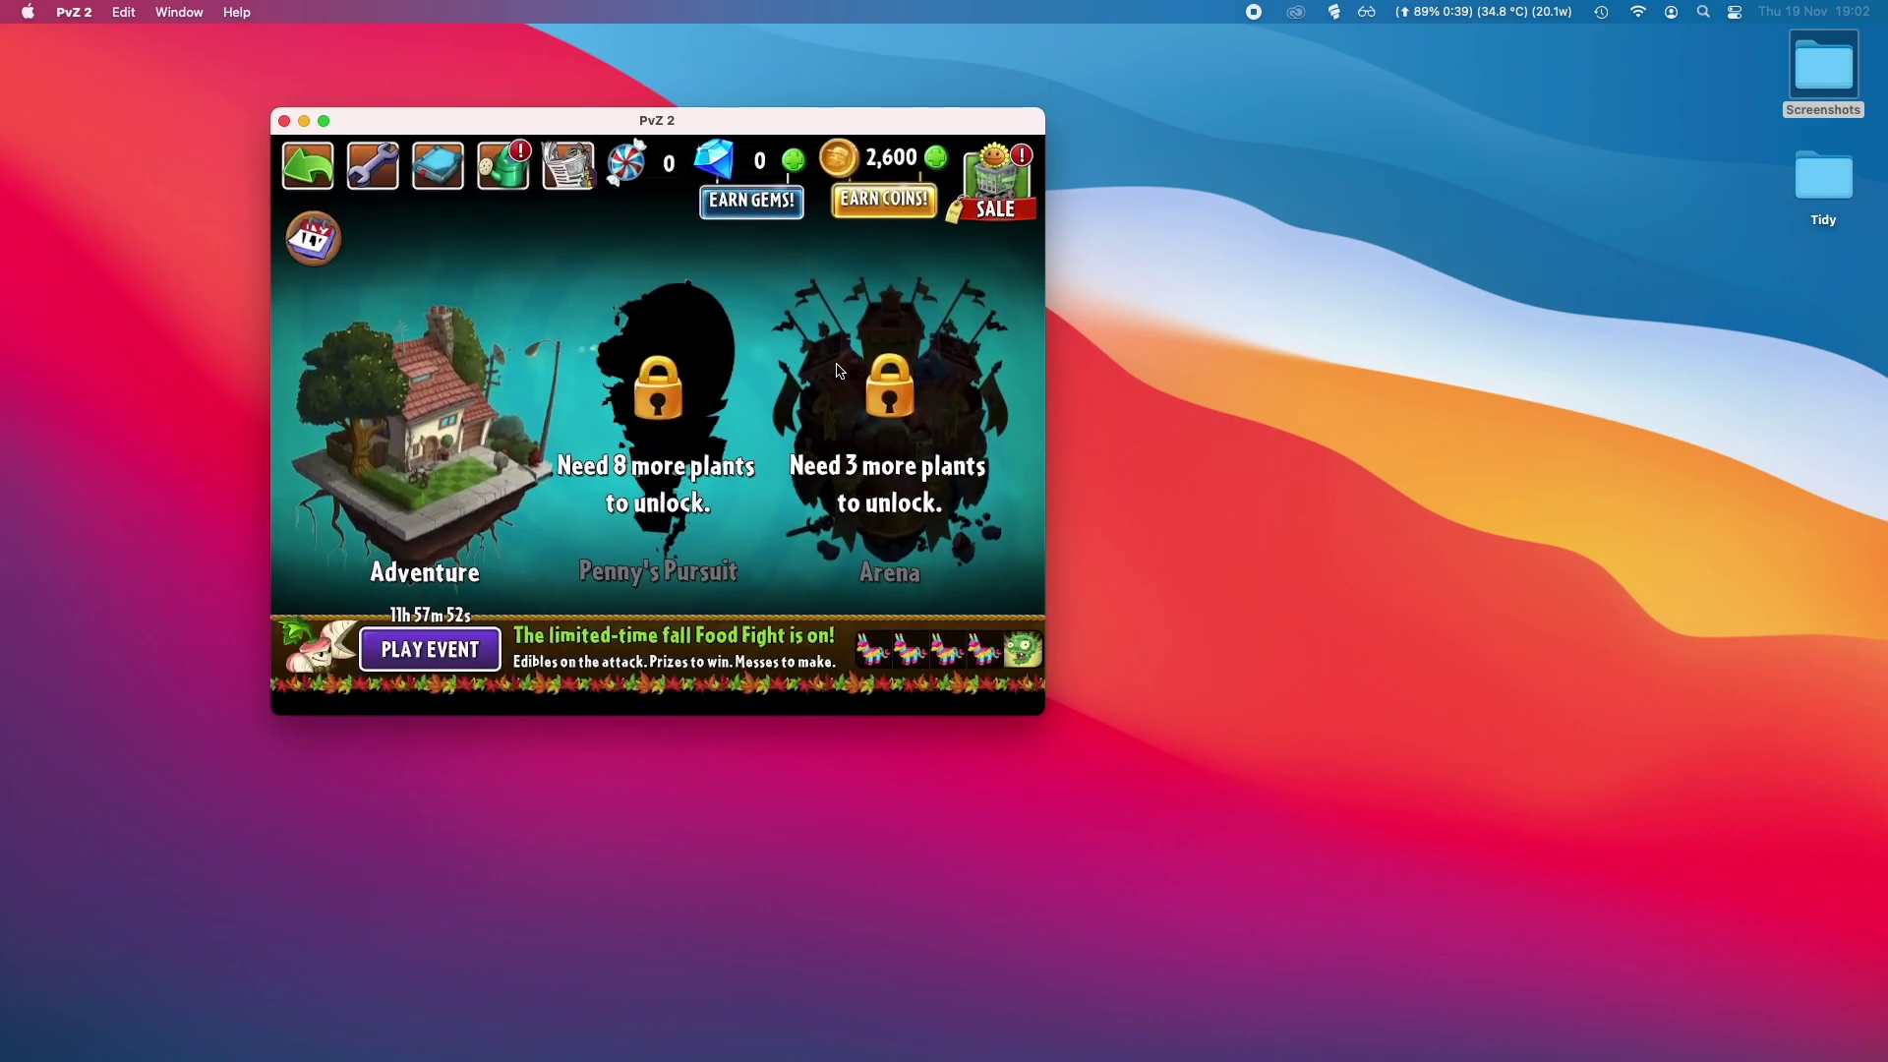
left_click(423, 466)
left_click(787, 489)
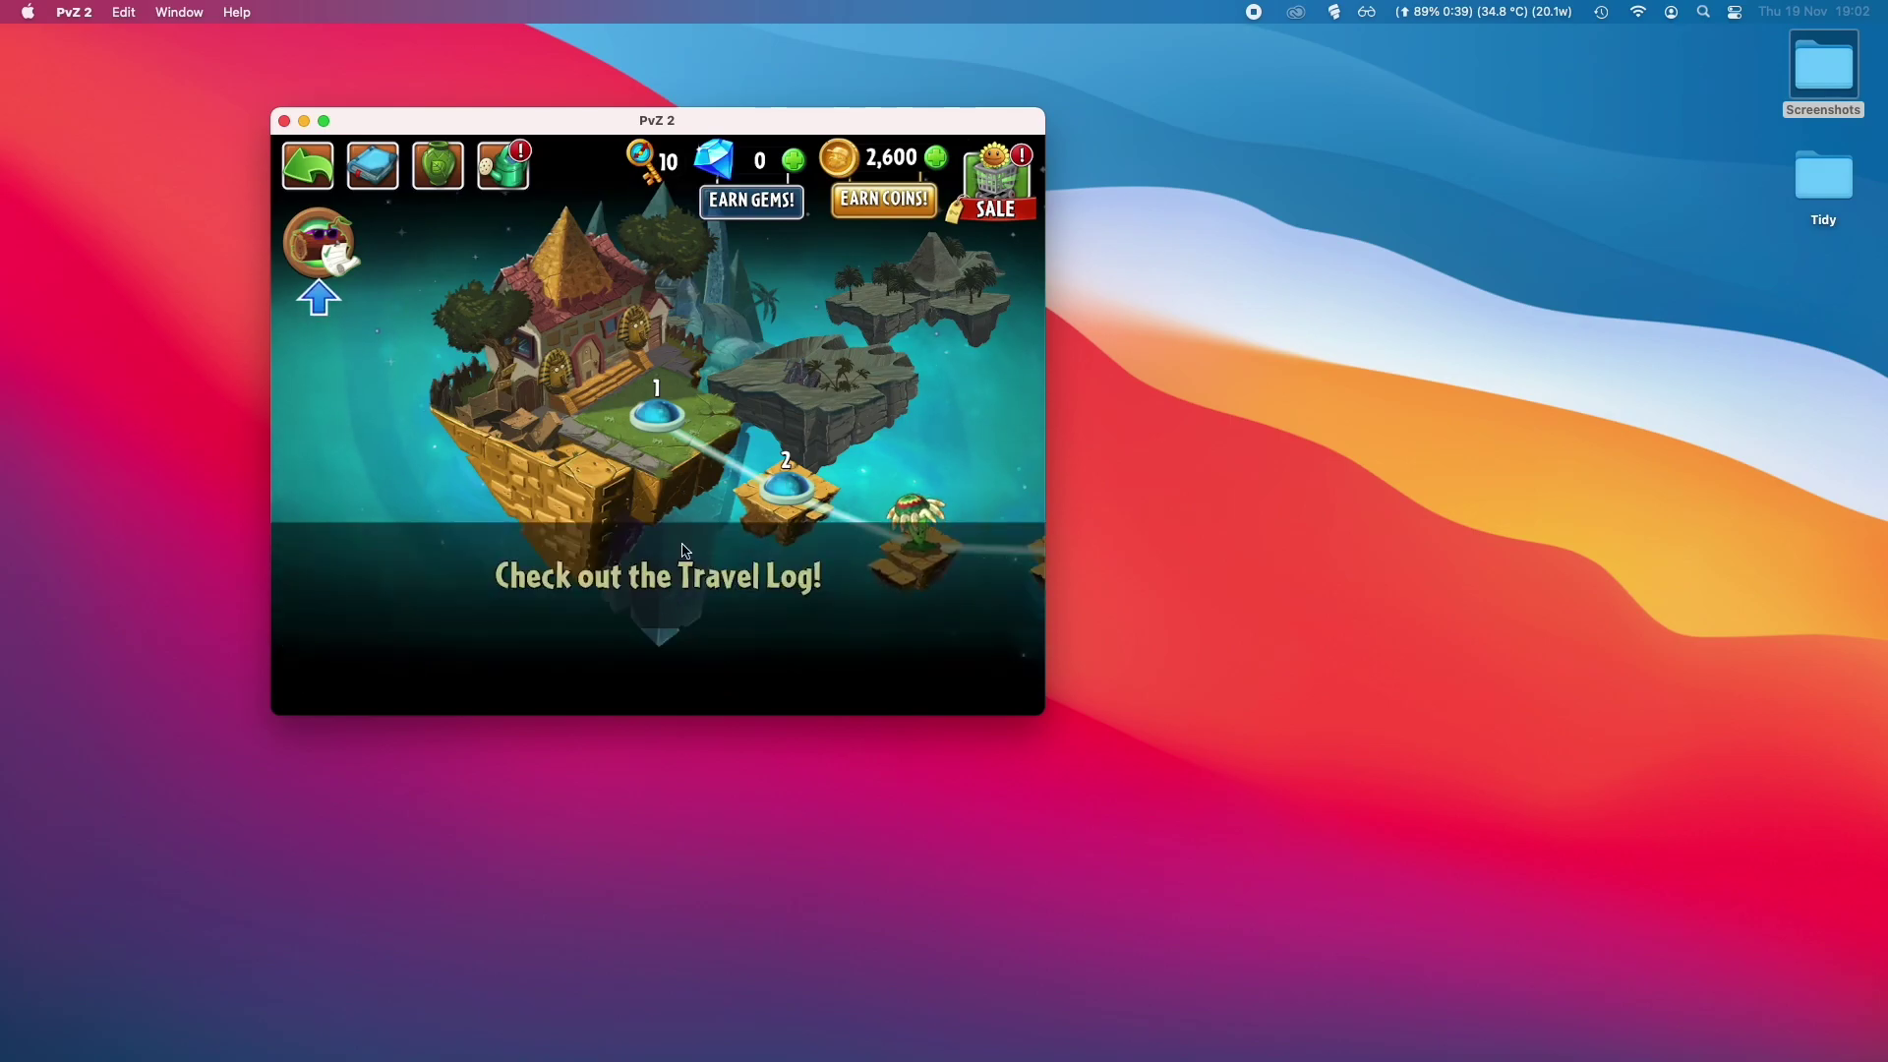
left_click(325, 243)
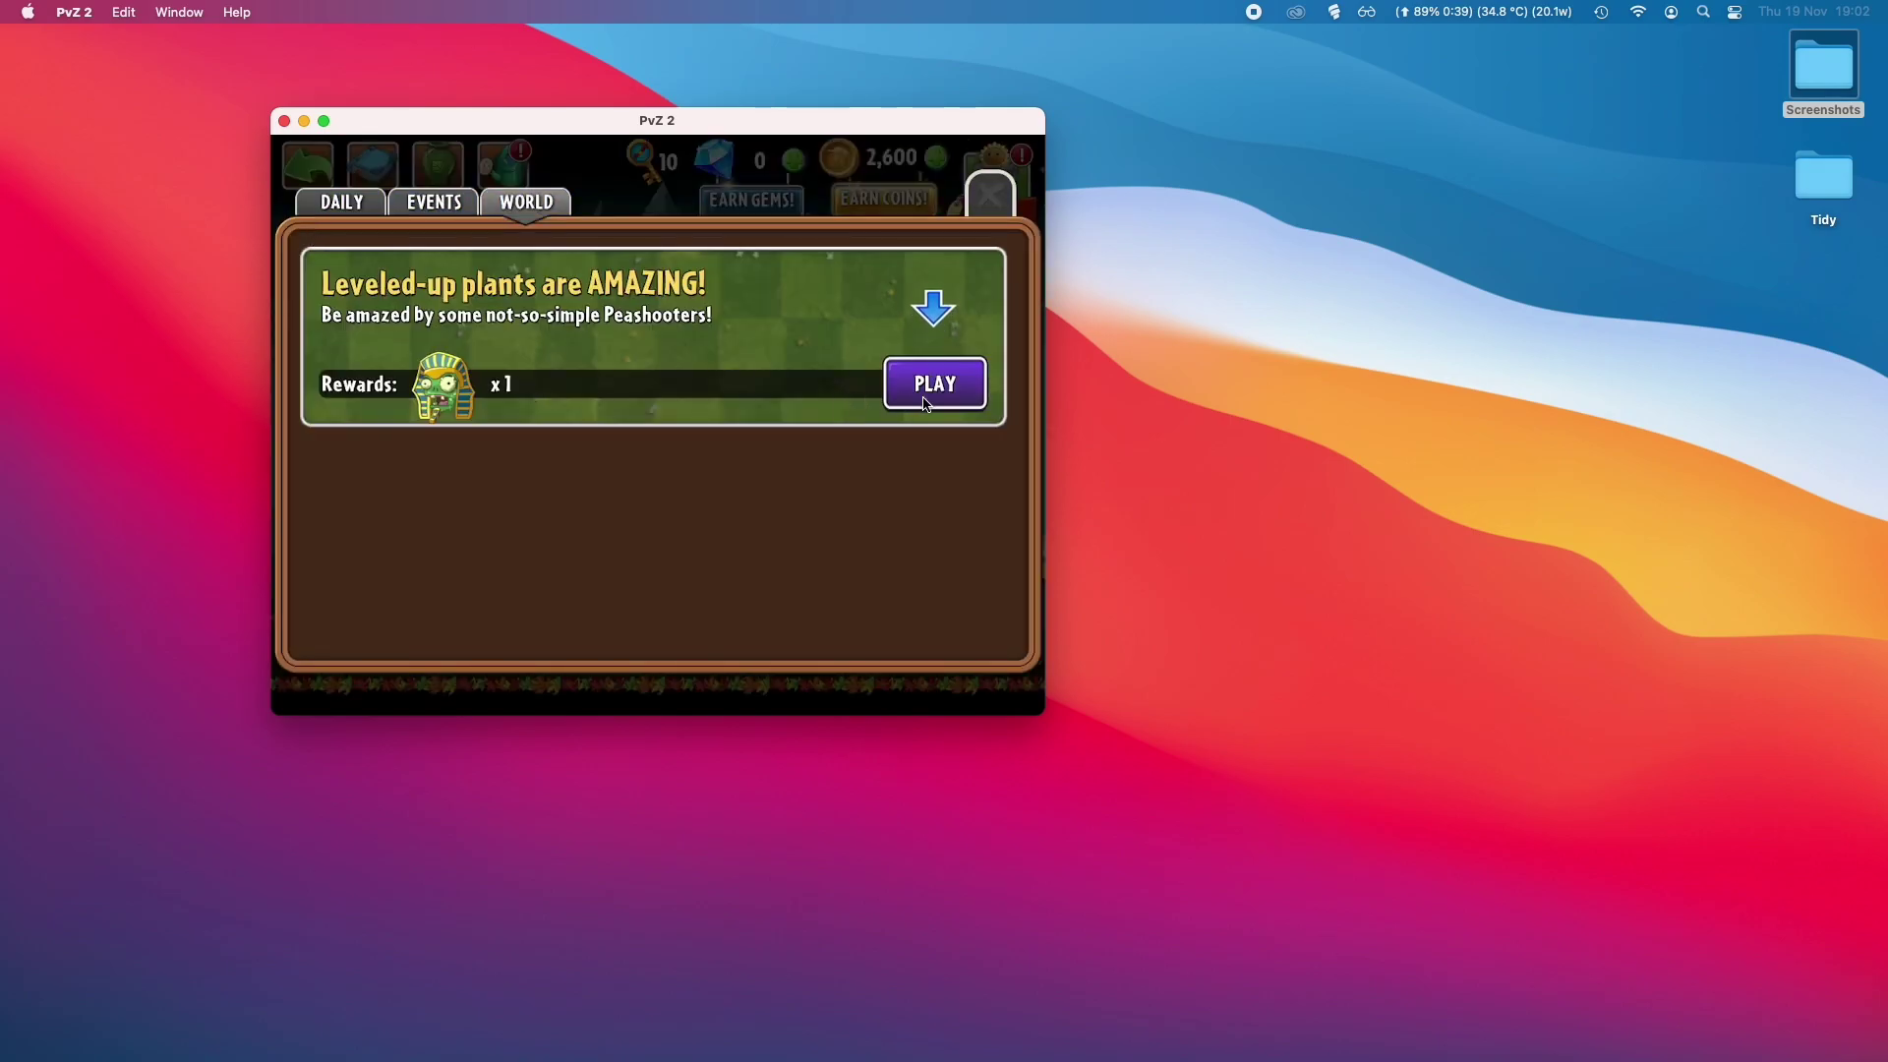
left_click(934, 384)
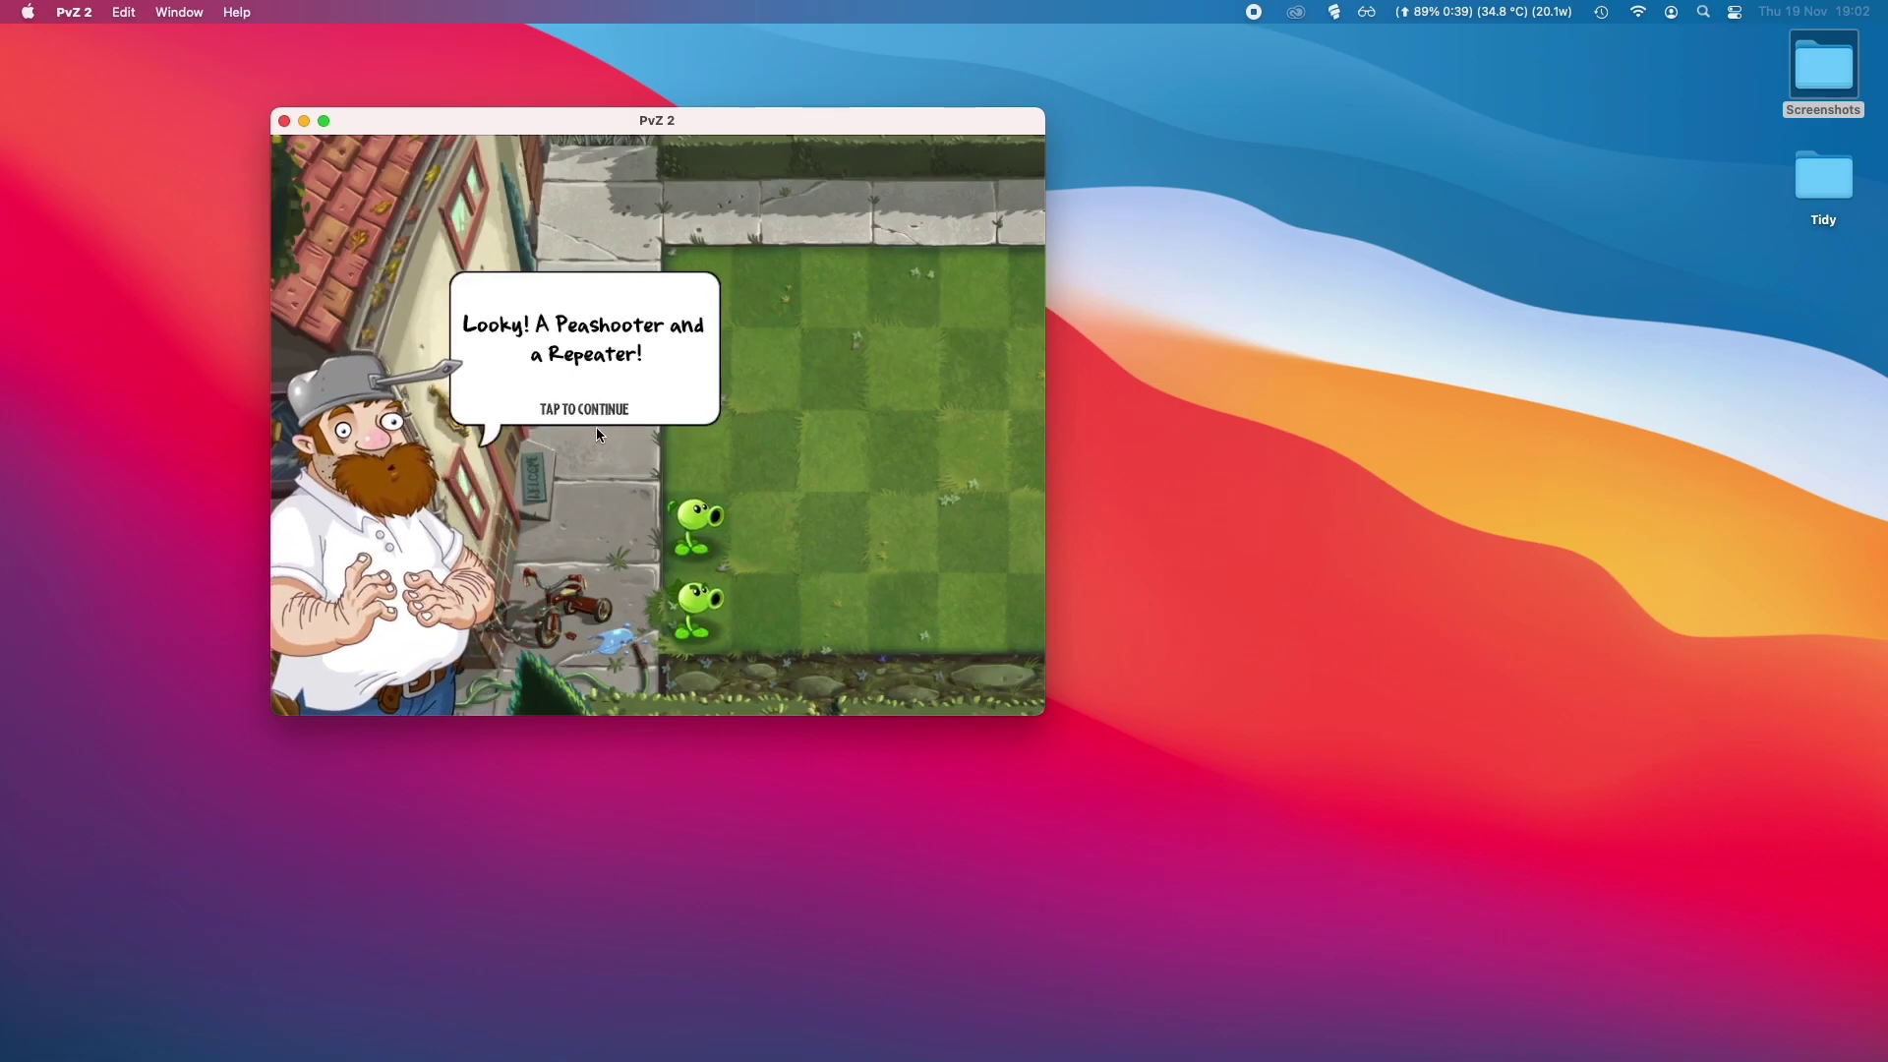
Step: Dismiss Crazy Dave's tutorial messages at the start of the level
left_click(596, 426)
left_click(596, 426)
left_click(596, 427)
left_click(688, 417)
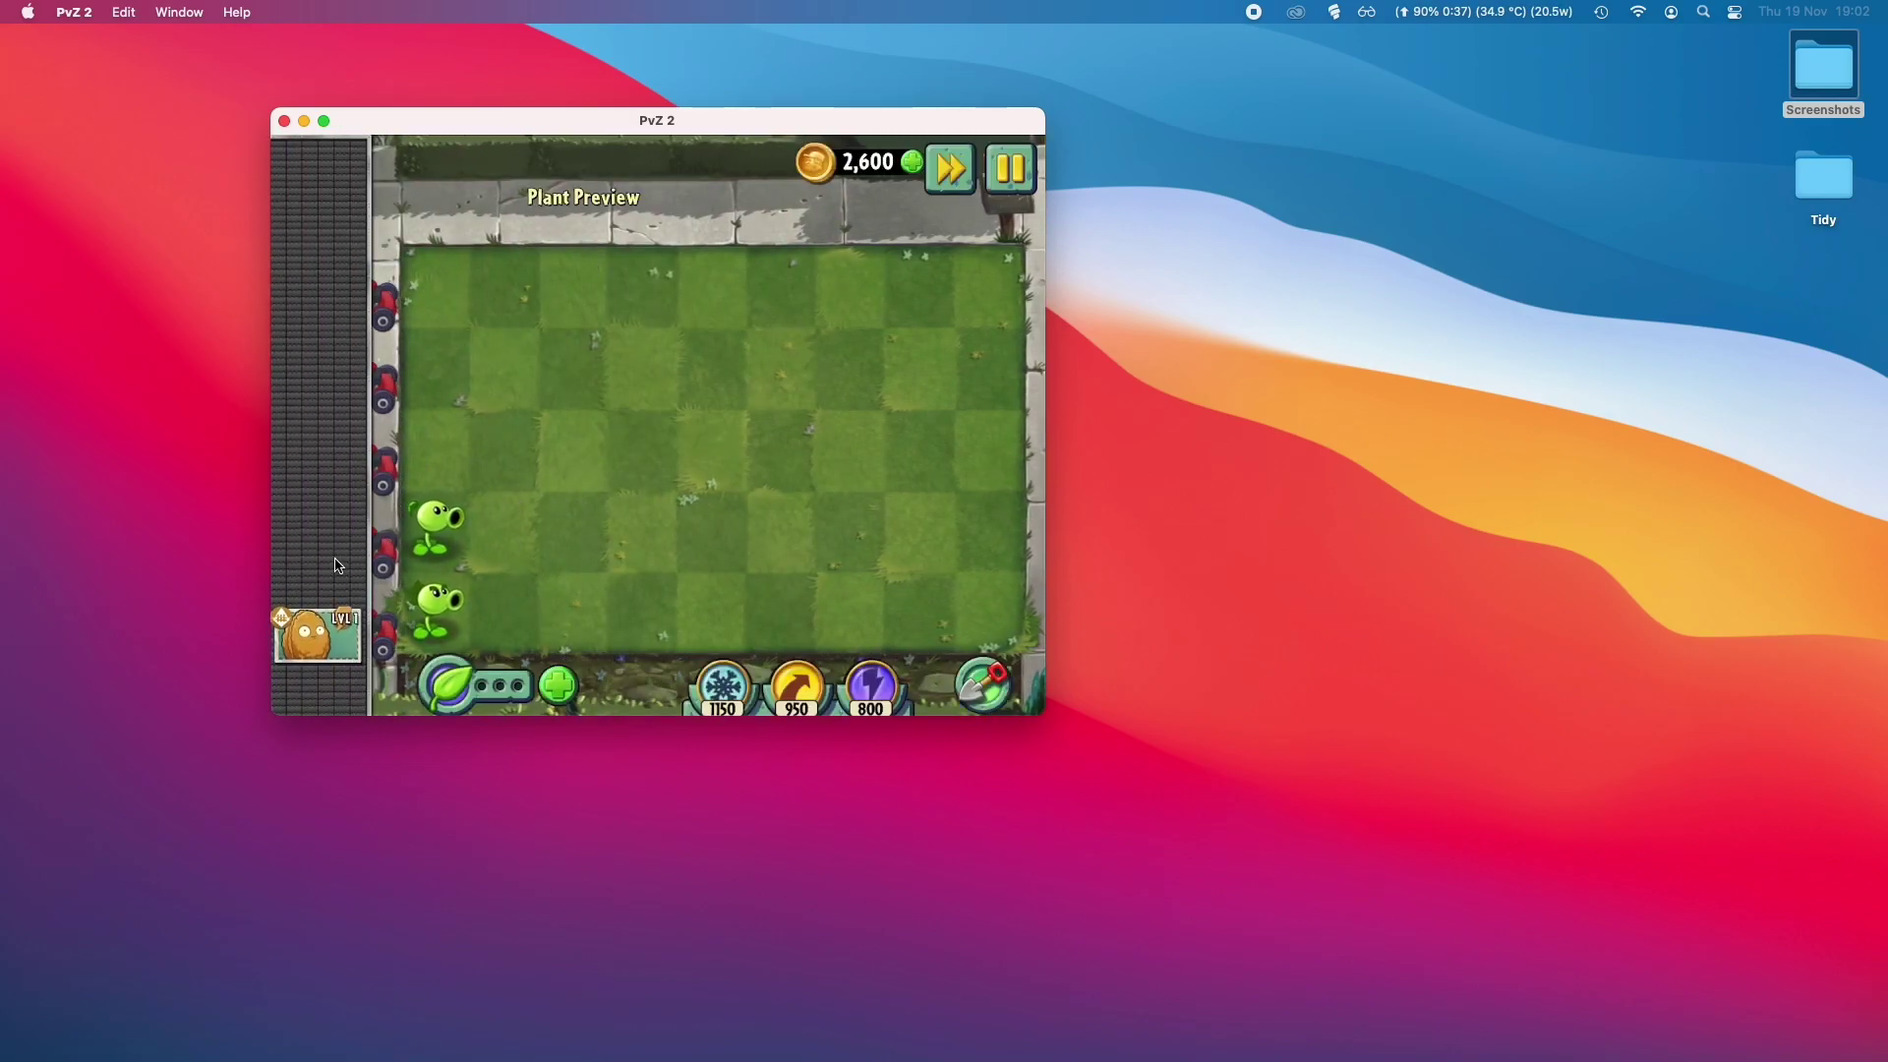
Step: Plant Wall-nuts in the third column of the middle, fourth, second, bottom and top rows
left_click_drag(317, 634, 644, 482)
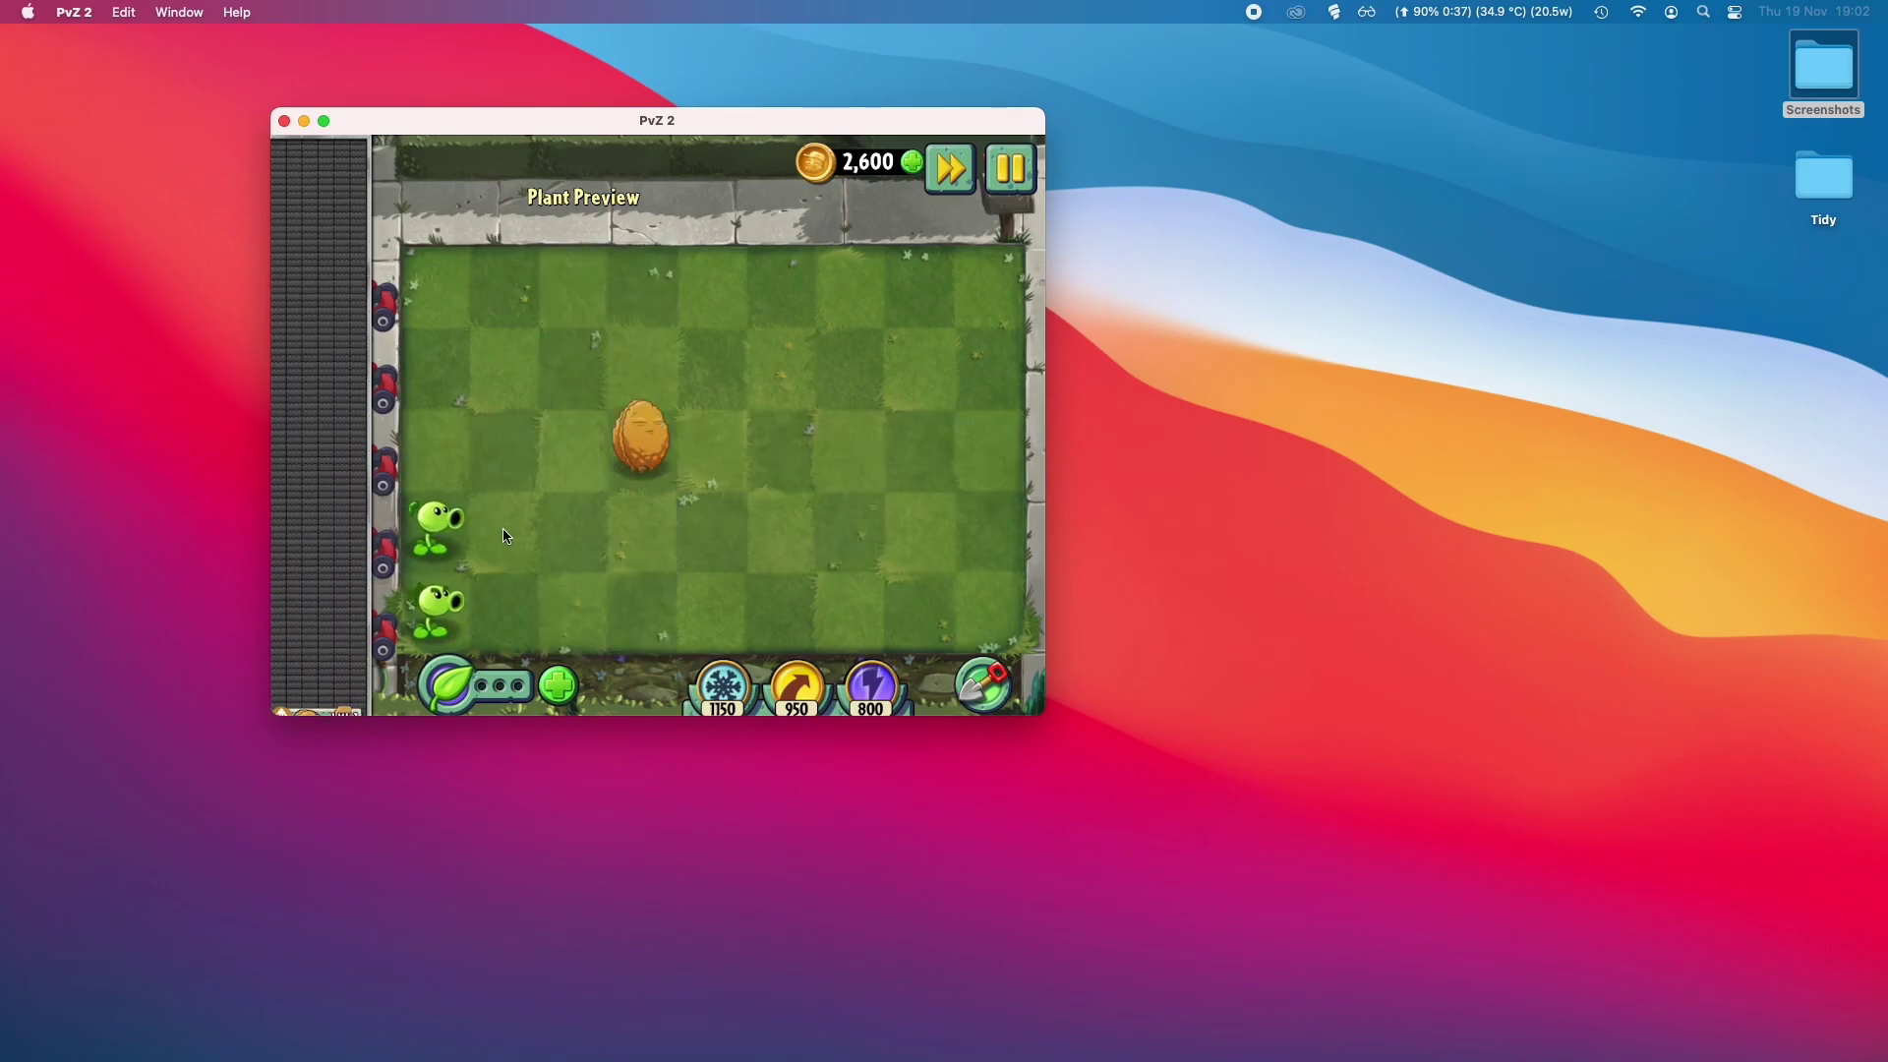
left_click_drag(317, 659, 647, 526)
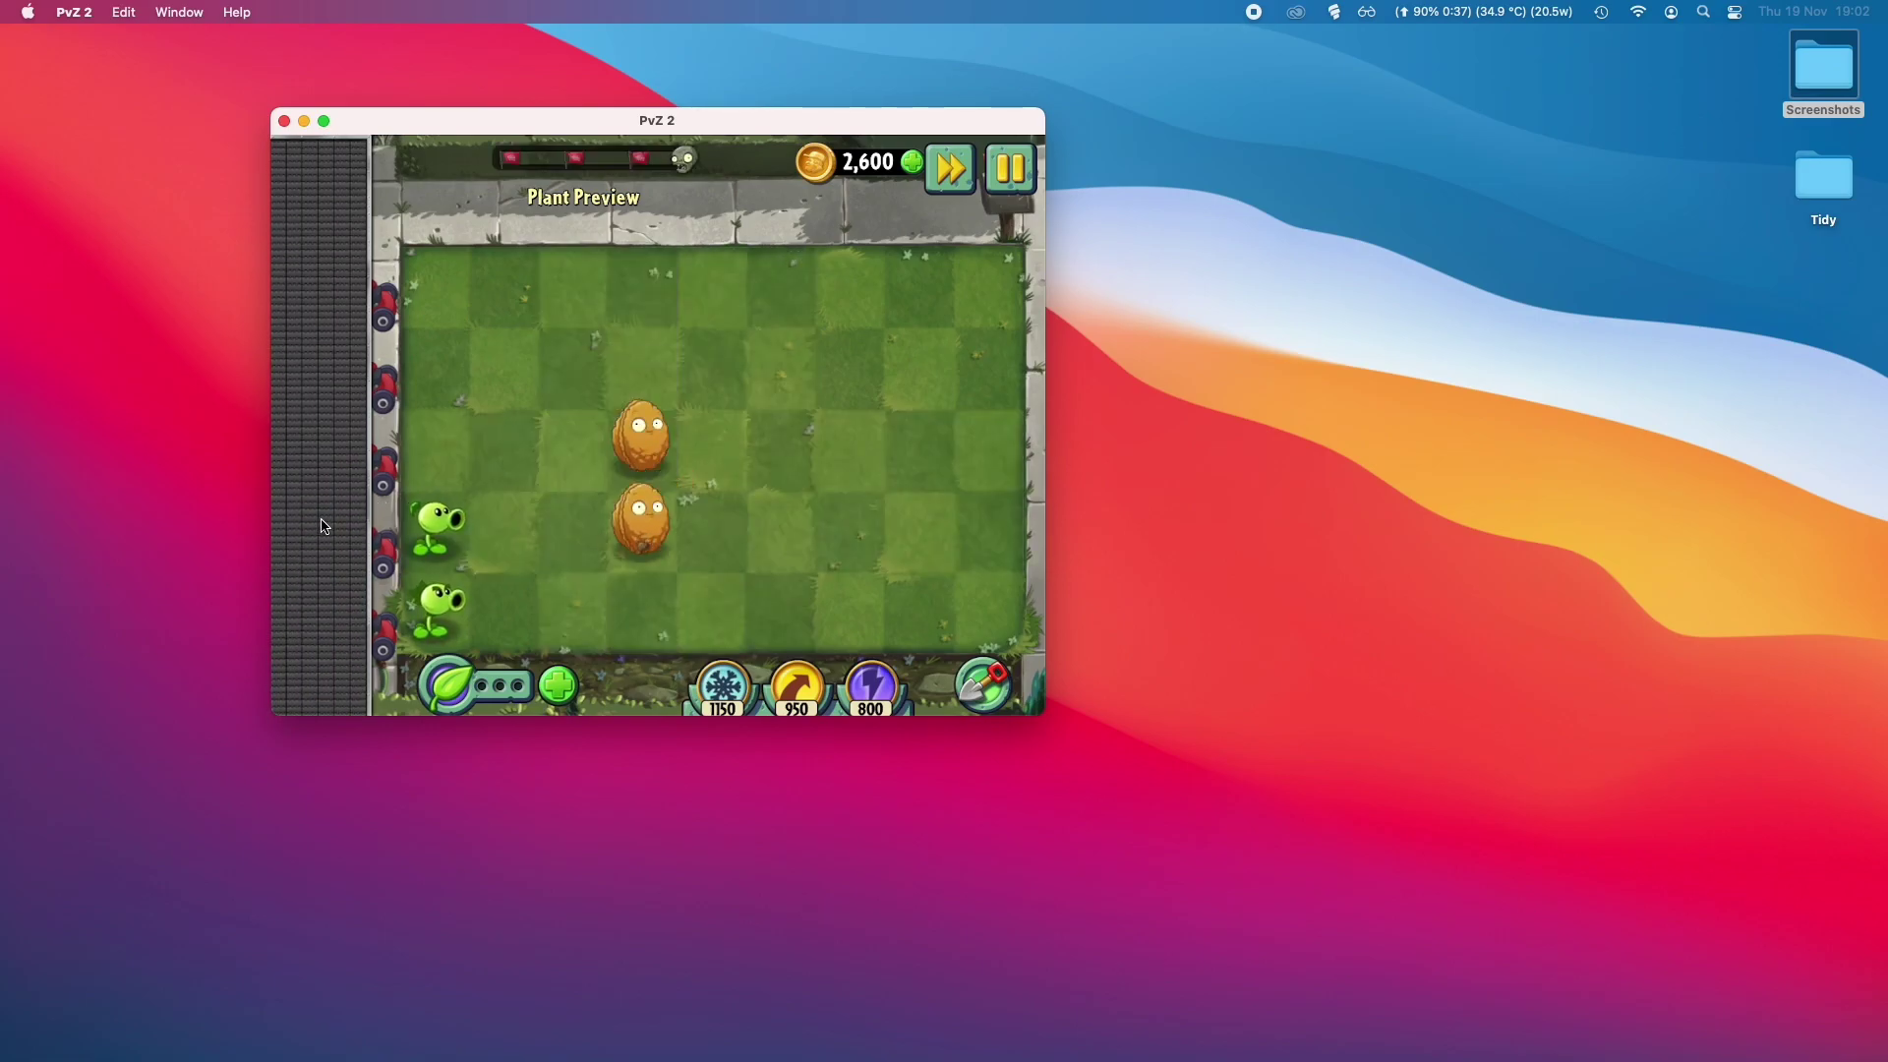
left_click_drag(314, 641, 644, 389)
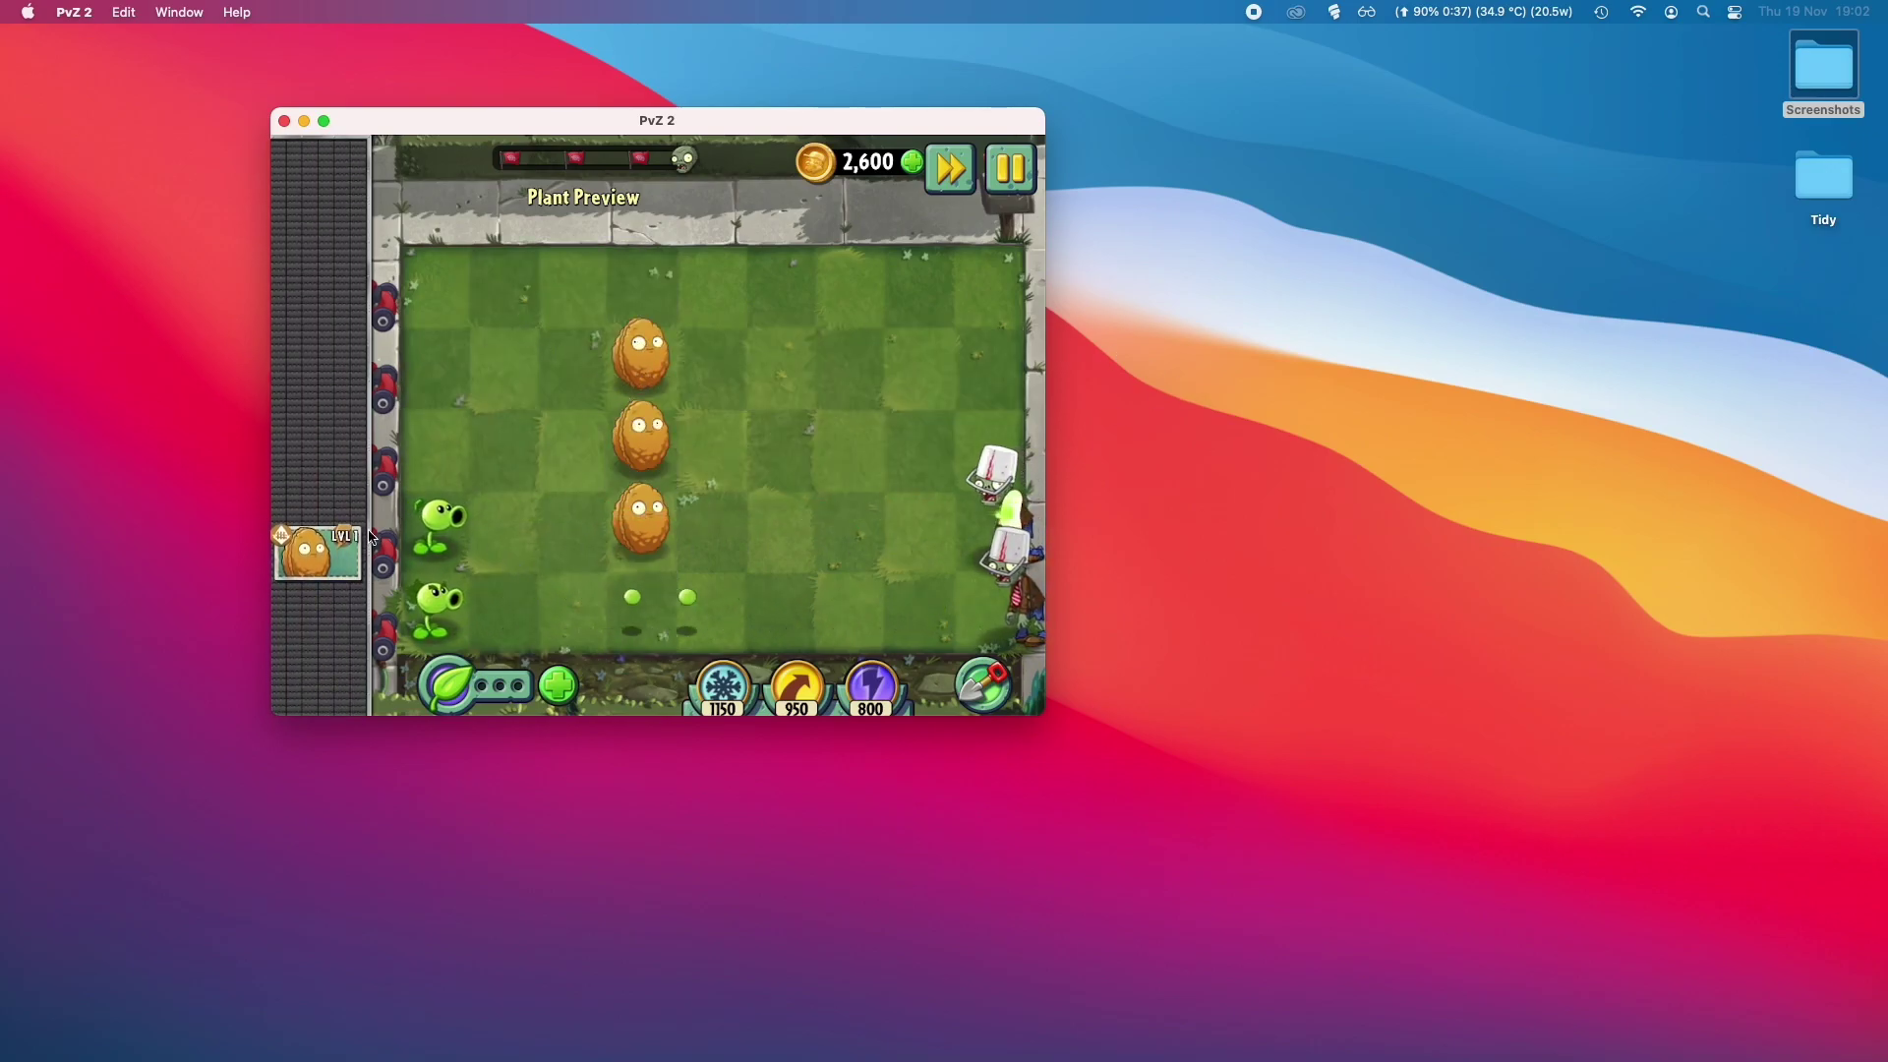
left_click_drag(354, 546, 644, 602)
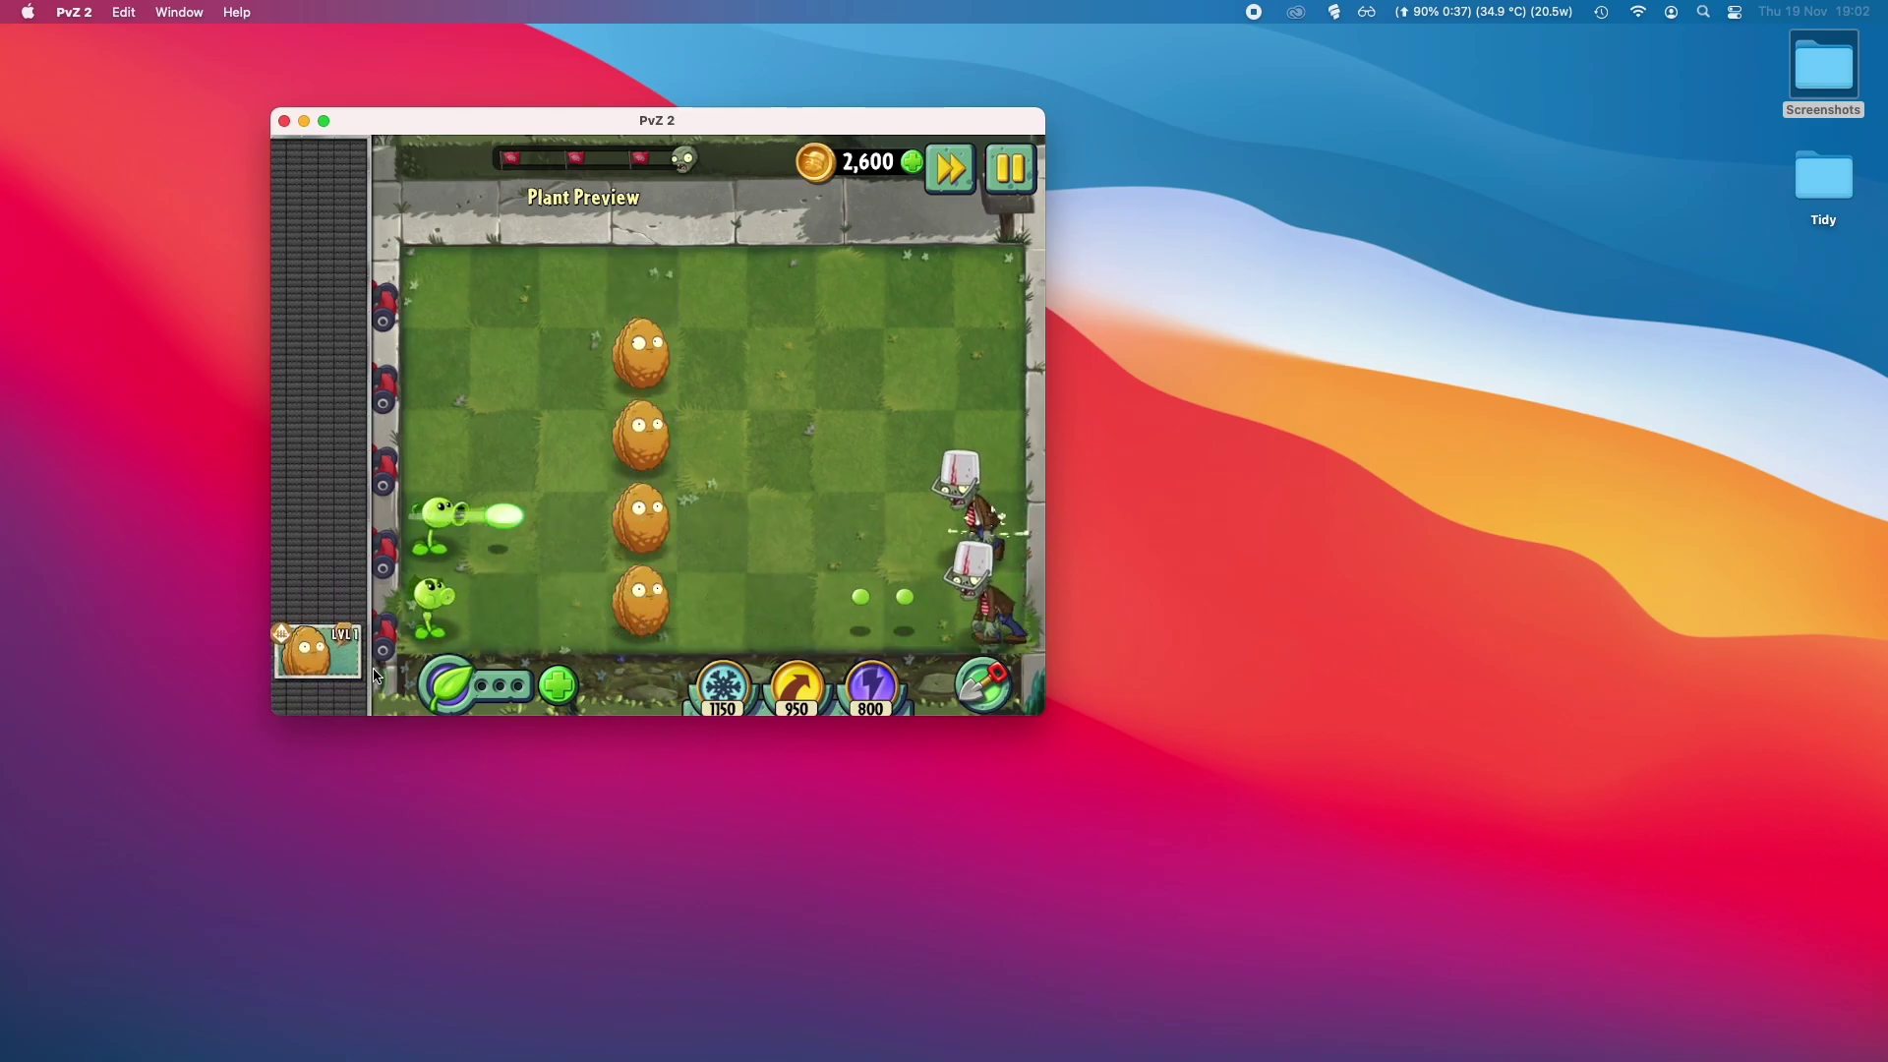
left_click_drag(314, 600, 649, 279)
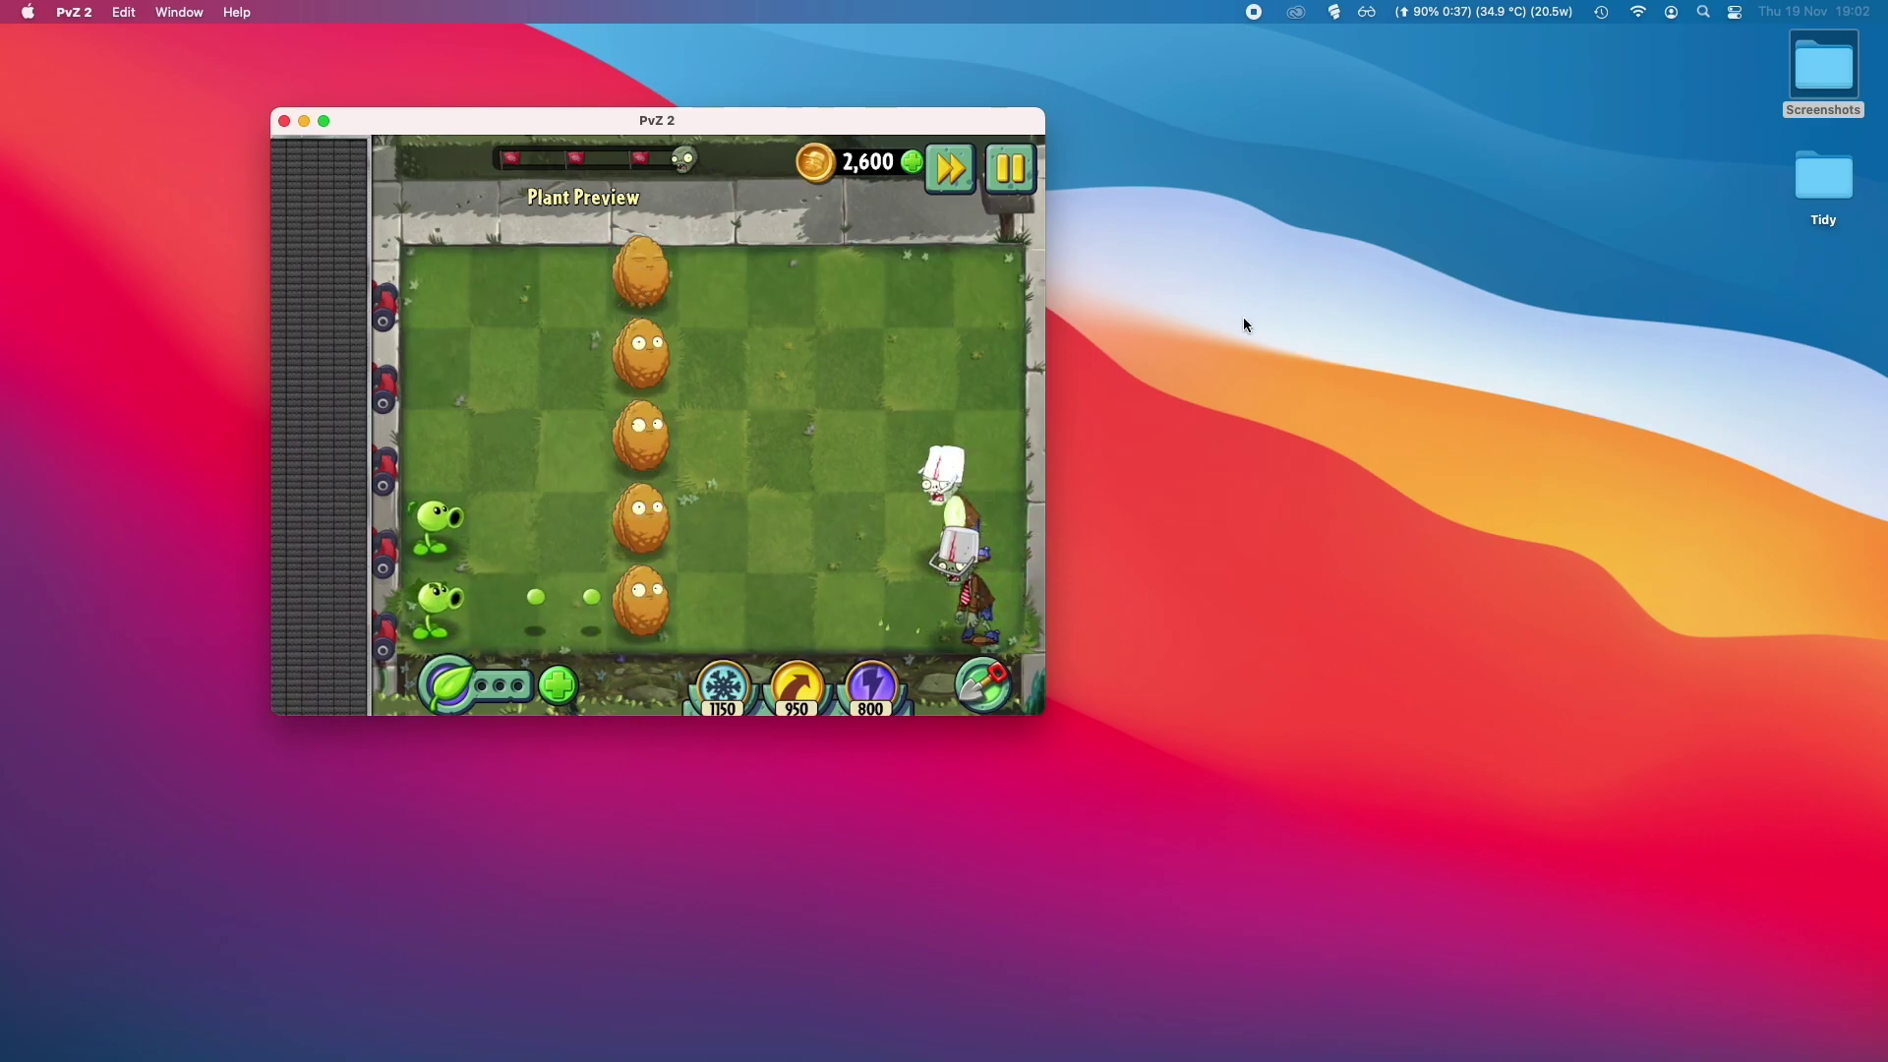